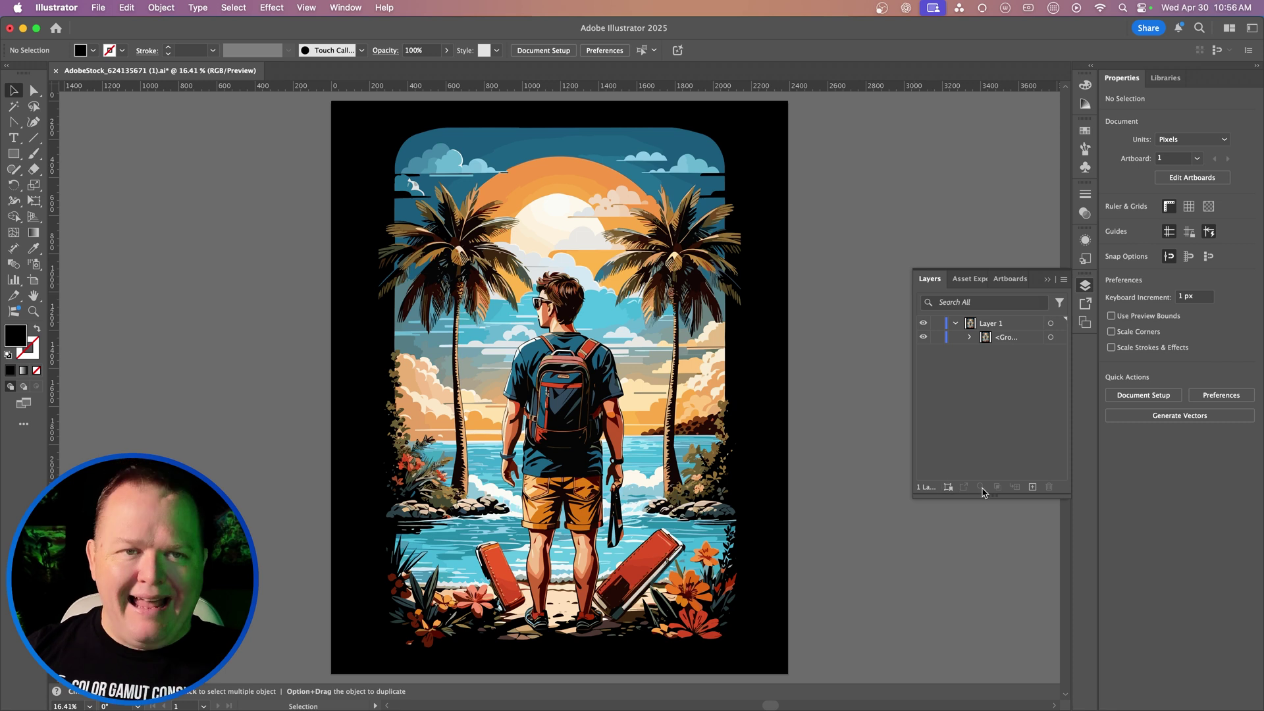
- Draw a black rectangle over the whole artboard, place it under the beach group, and hide it
{"action": "left_click", "coordinate": [923, 337]}
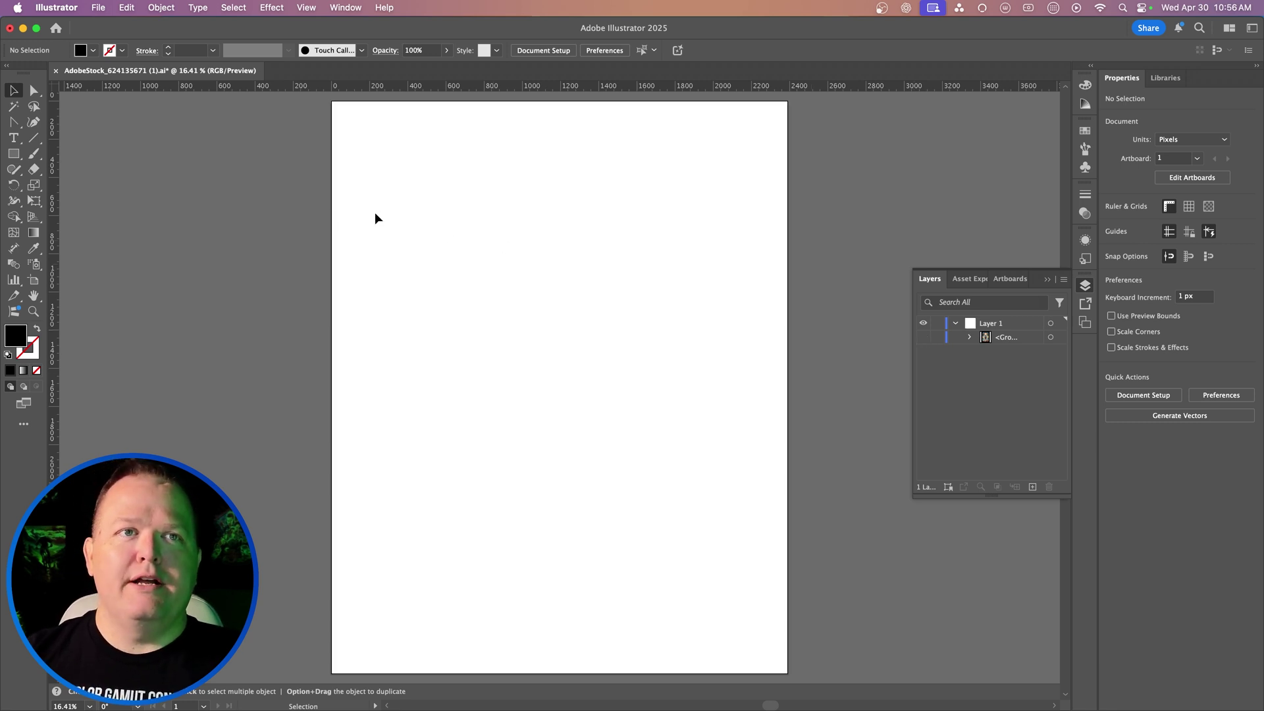
{"action": "left_click", "coordinate": [13, 153]}
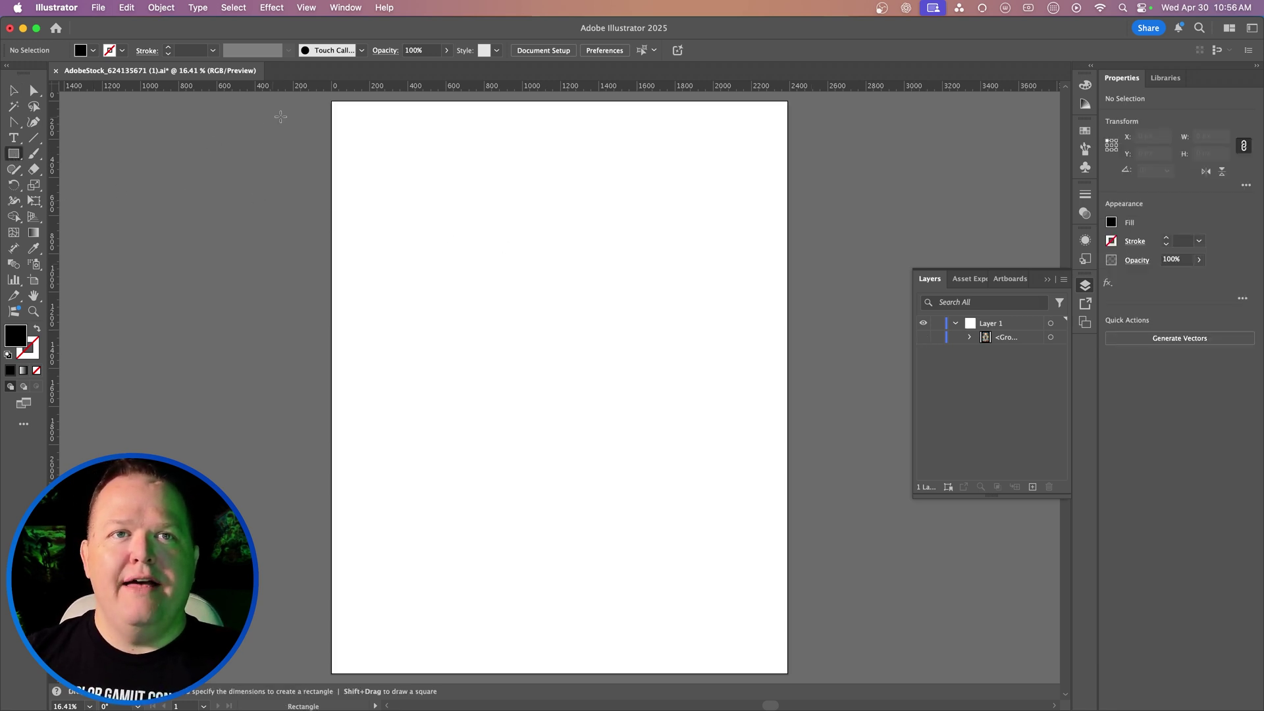
{"action": "left_click_drag", "start_coordinate": [326, 103], "coordinate": [789, 673]}
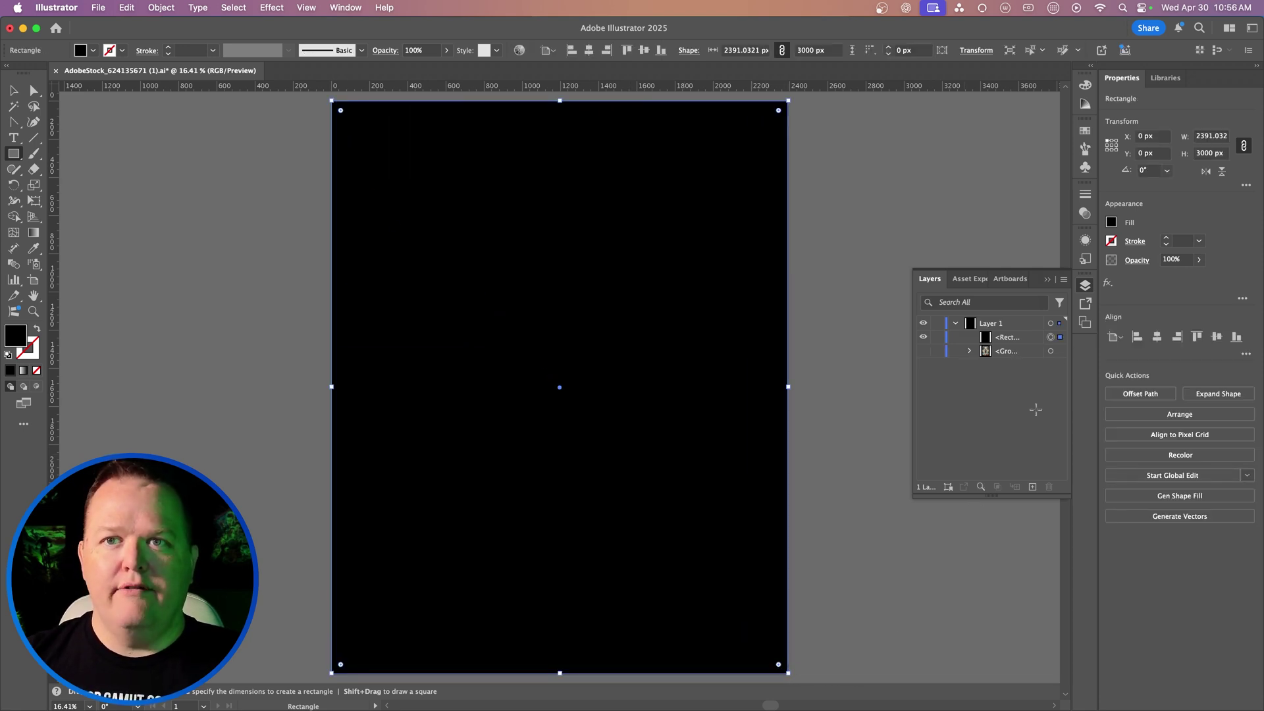
{"action": "left_click_drag", "start_coordinate": [1011, 343], "coordinate": [959, 354]}
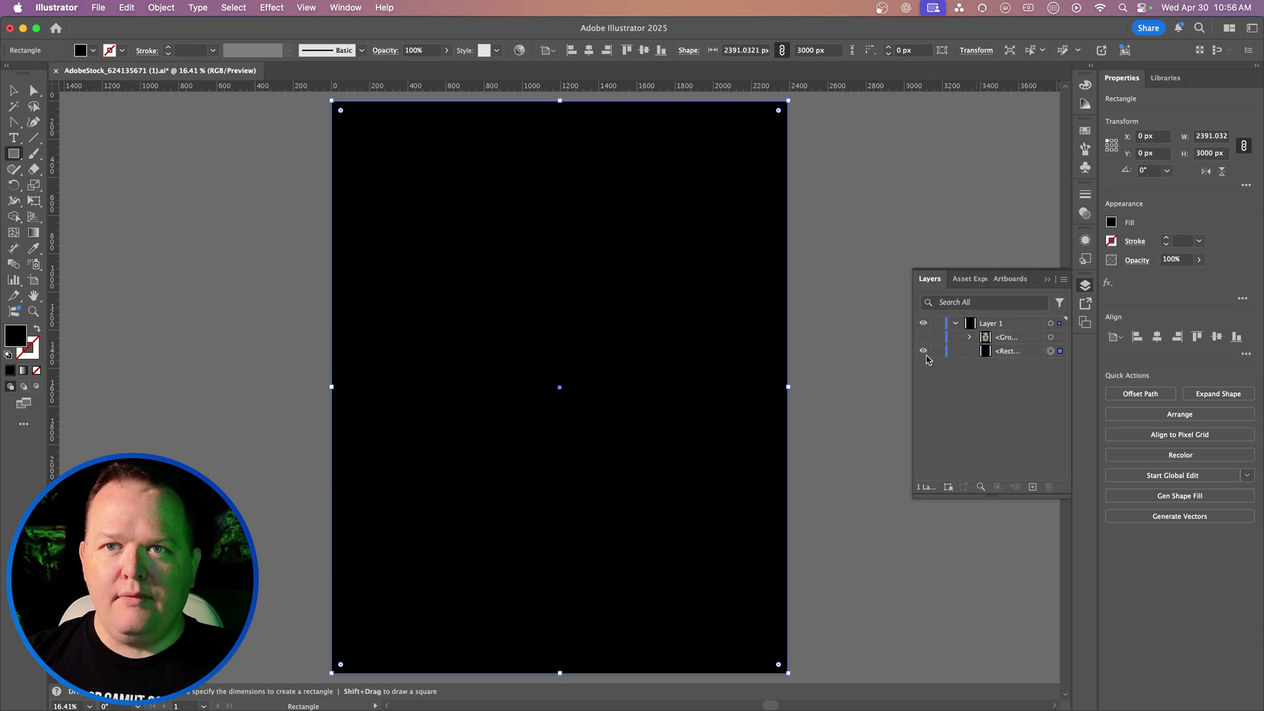
{"action": "left_click", "coordinate": [924, 353]}
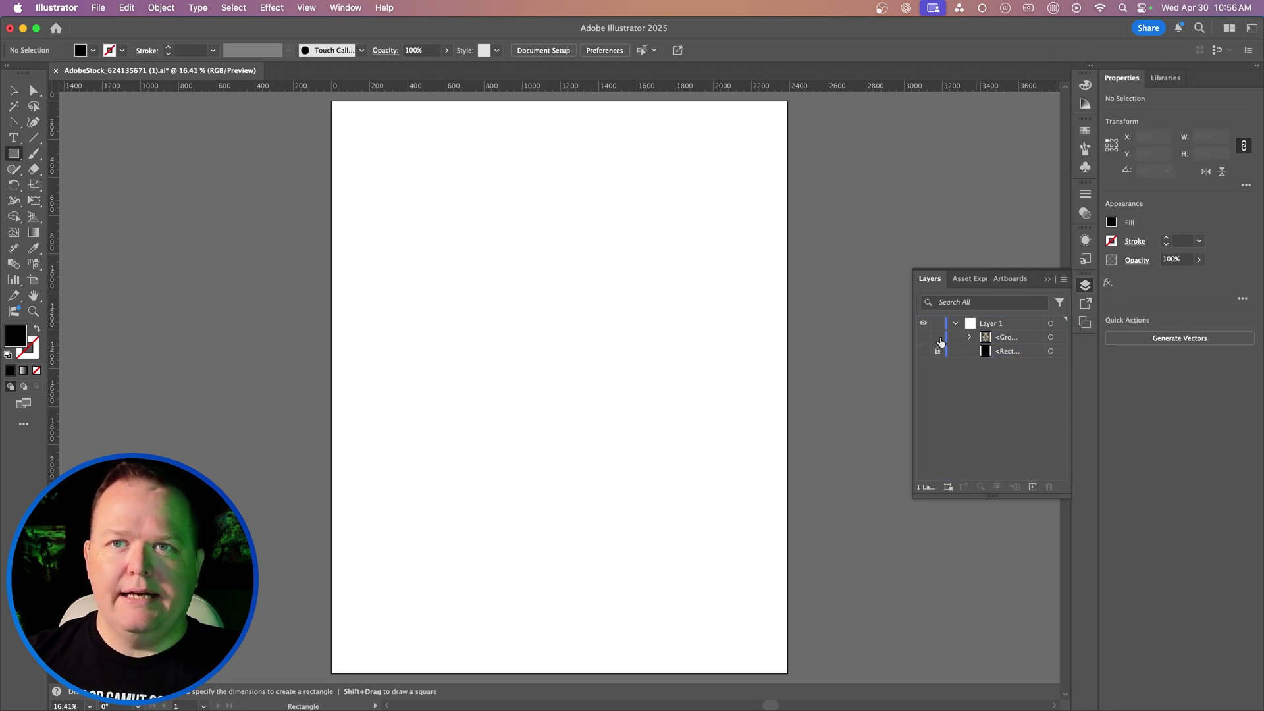
{"action": "left_click", "coordinate": [923, 339]}
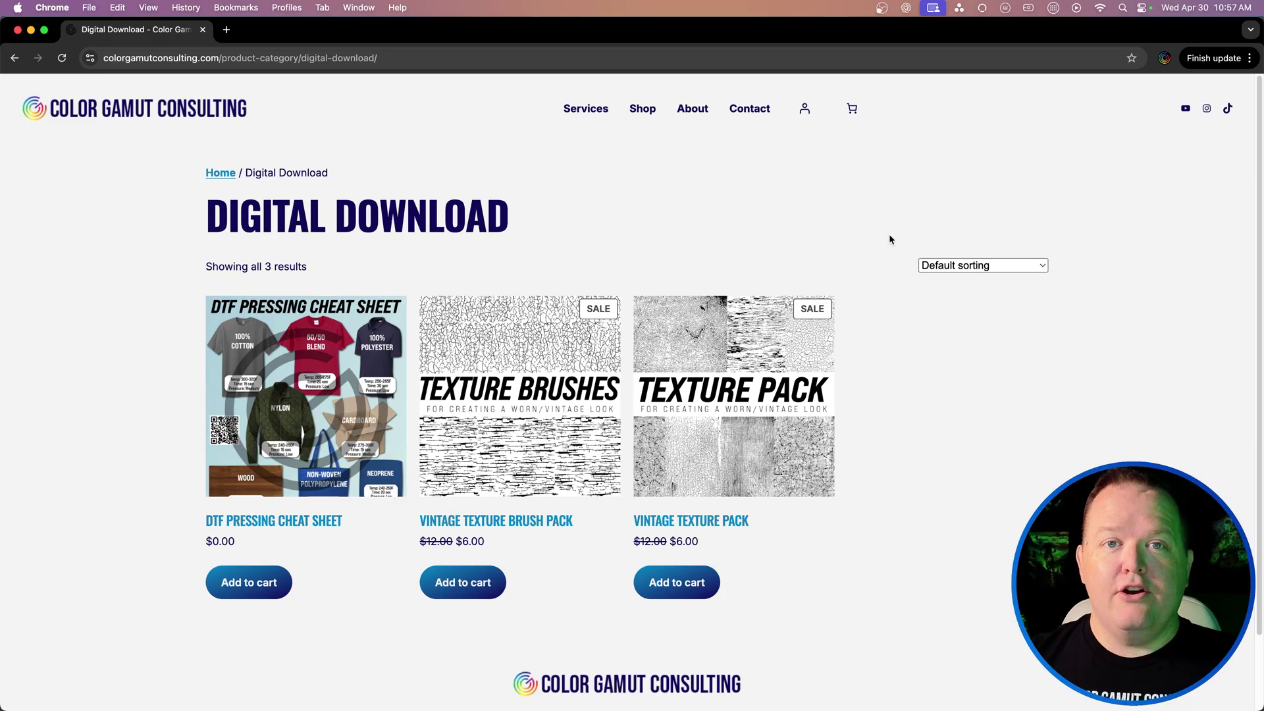
- Open the $6.00 Vintage Texture Pack page and view the cracked palm-tree example in its gallery
{"action": "left_click", "coordinate": [736, 393]}
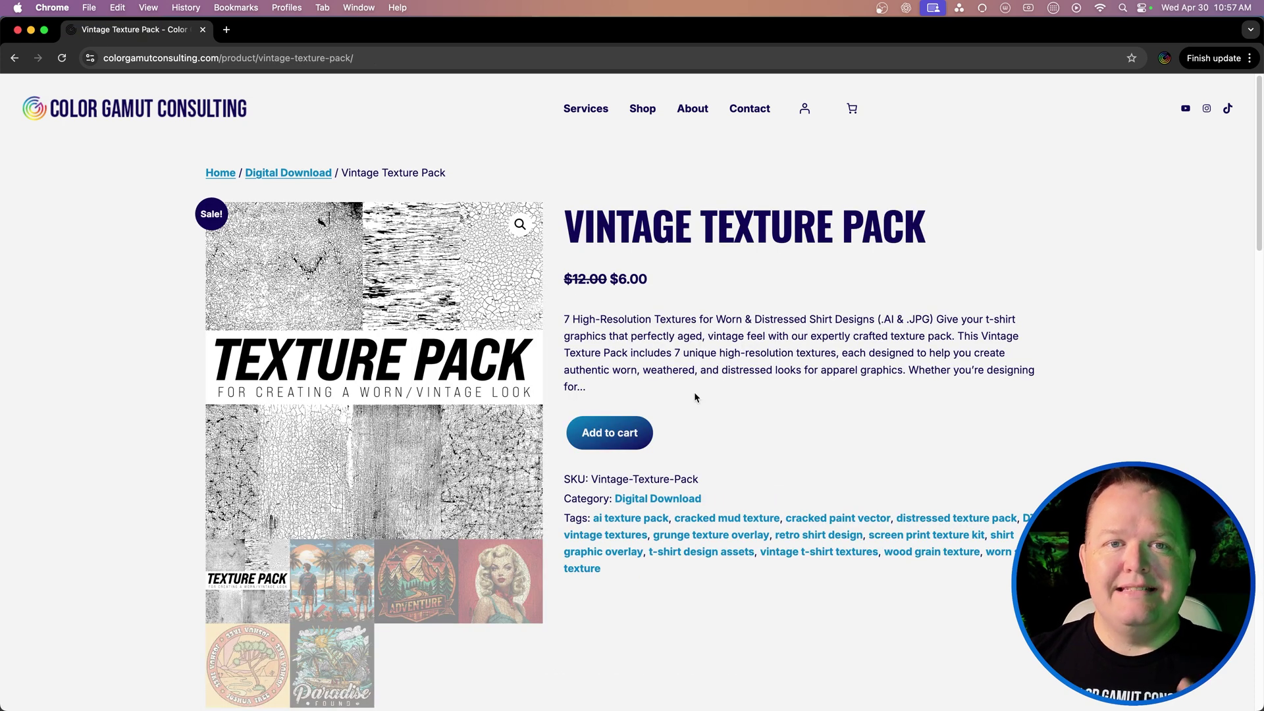
{"action": "scroll", "coordinate": [754, 403], "scroll_direction": "down", "scroll_amount": 1}
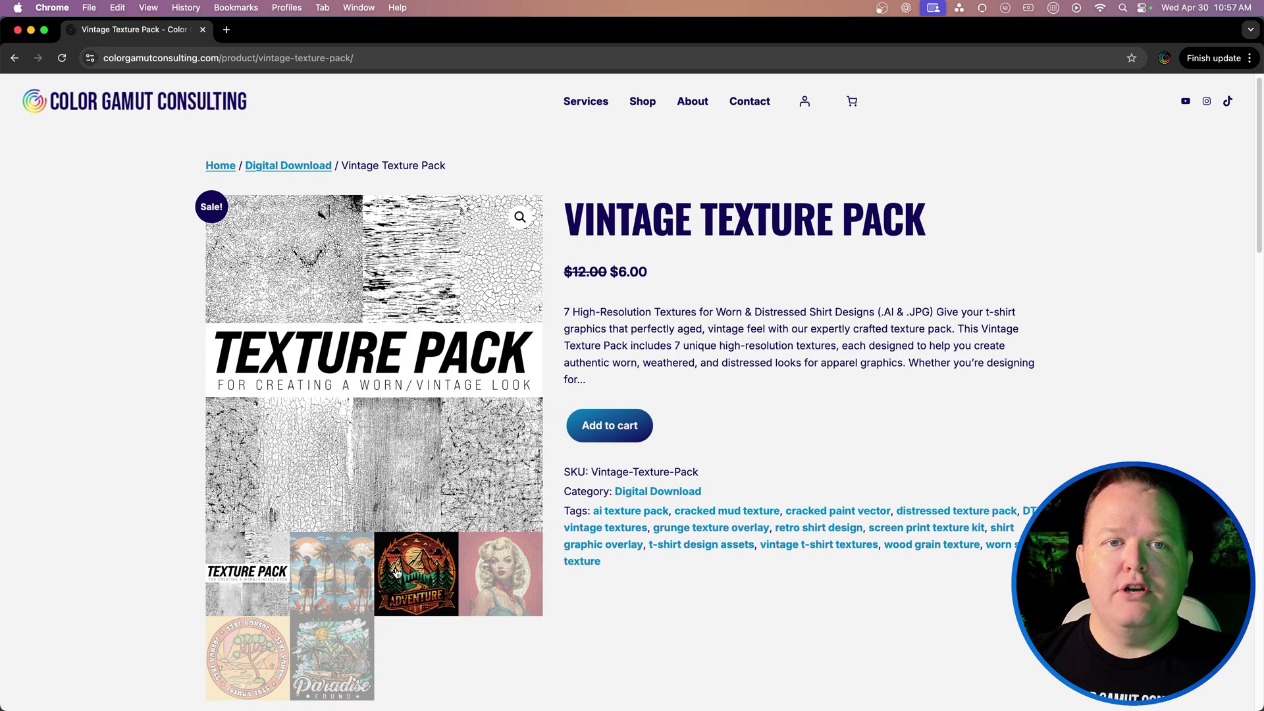
{"action": "left_click", "coordinate": [331, 573]}
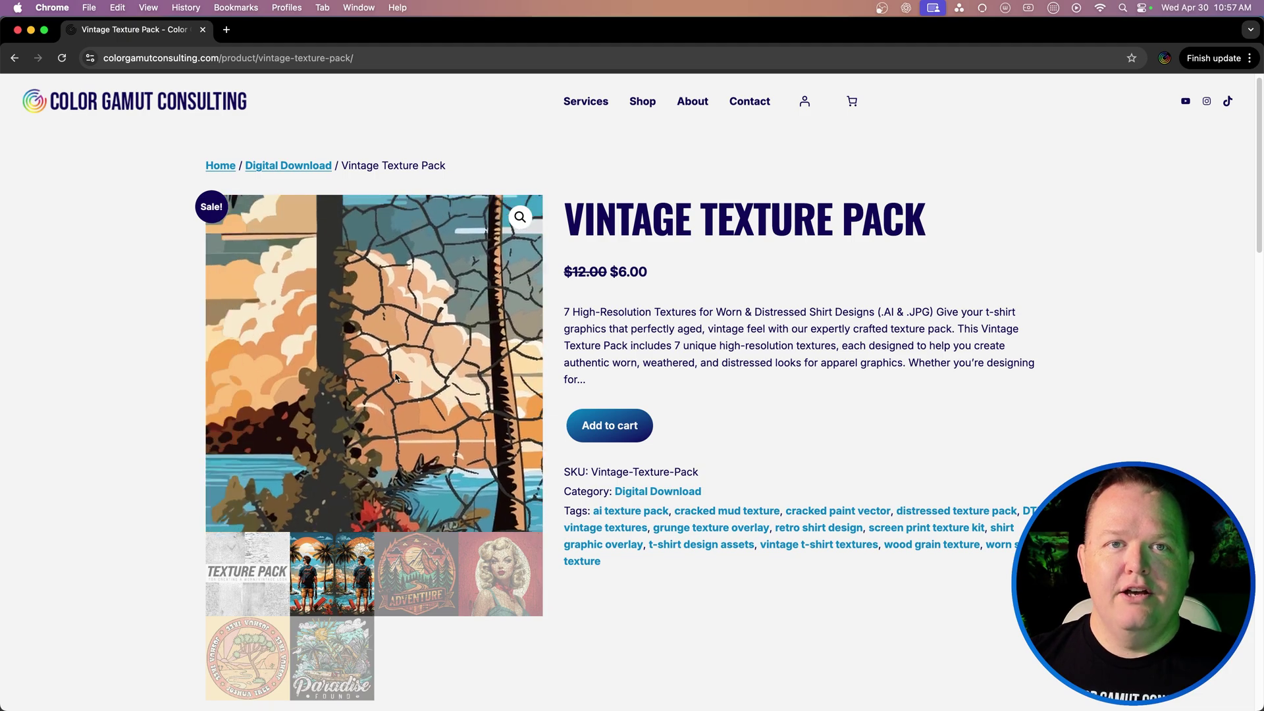
- View the Adventure example, then Quick Look Angled-Texture.ai and Burnt-Wood-Texture.ai
{"action": "left_click", "coordinate": [440, 554]}
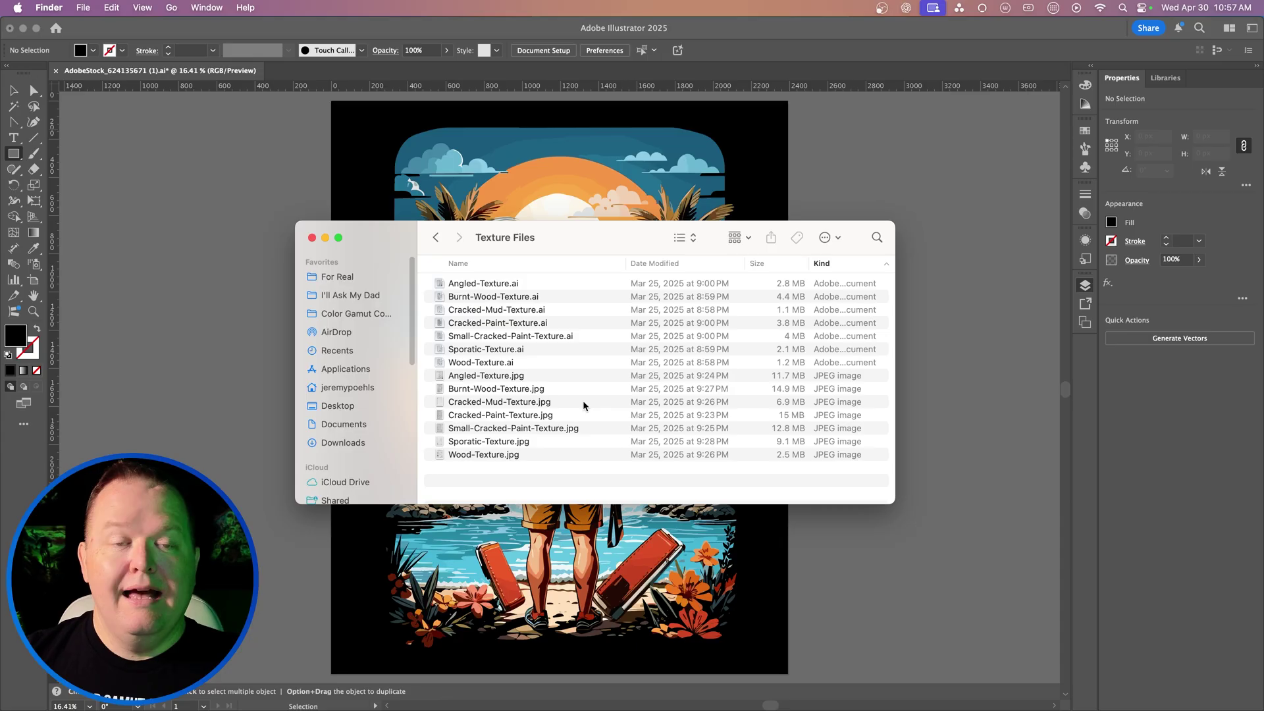
{"action": "left_click", "coordinate": [501, 284]}
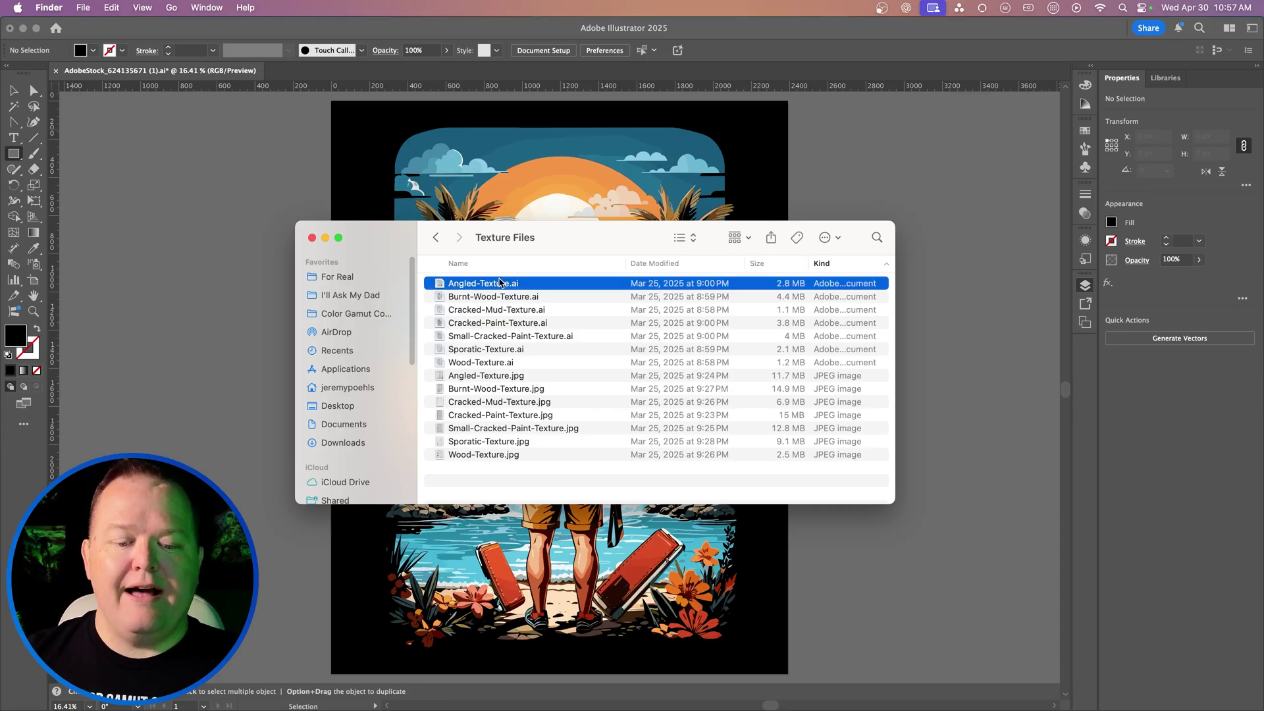
{"action": "key", "text": "space"}
{"action": "key", "text": "Down"}
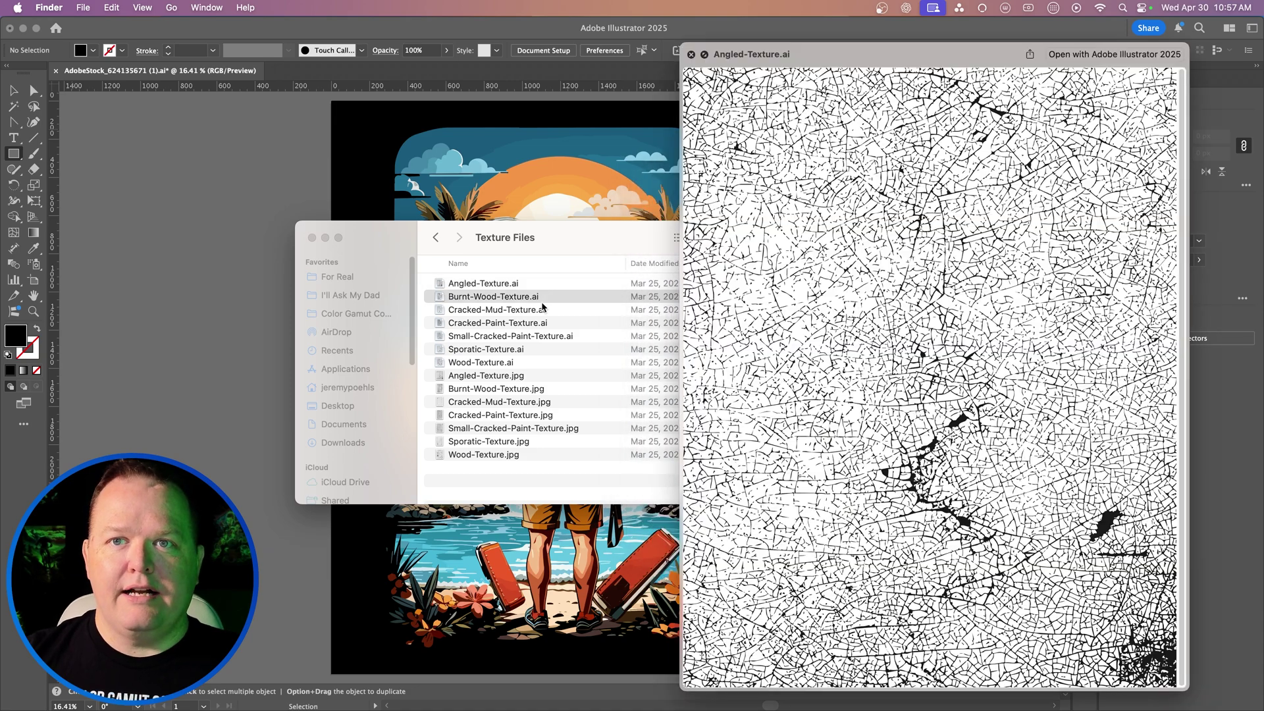
- Preview the Cracked-Mud and Cracked-Paint textures, then open Cracked-Mud-Texture.ai in Illustrator
{"action": "key", "text": "Down"}
{"action": "key", "text": "Down"}
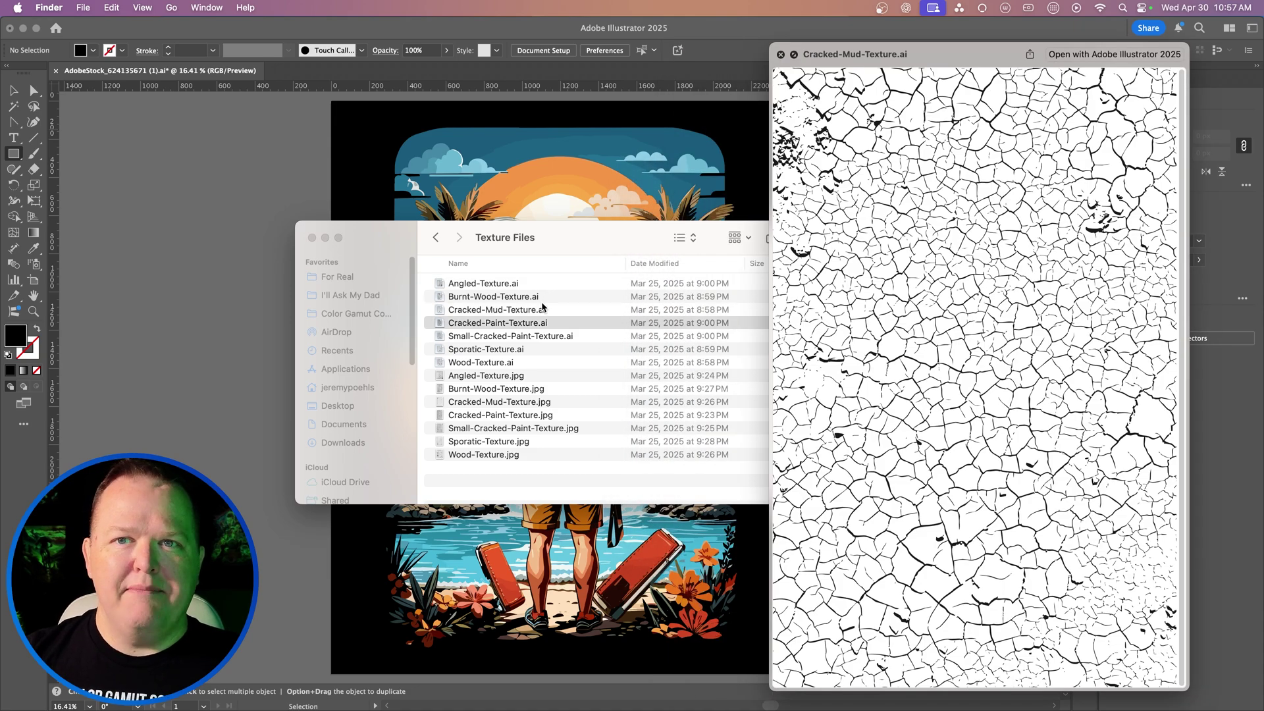
{"action": "key", "text": "Down"}
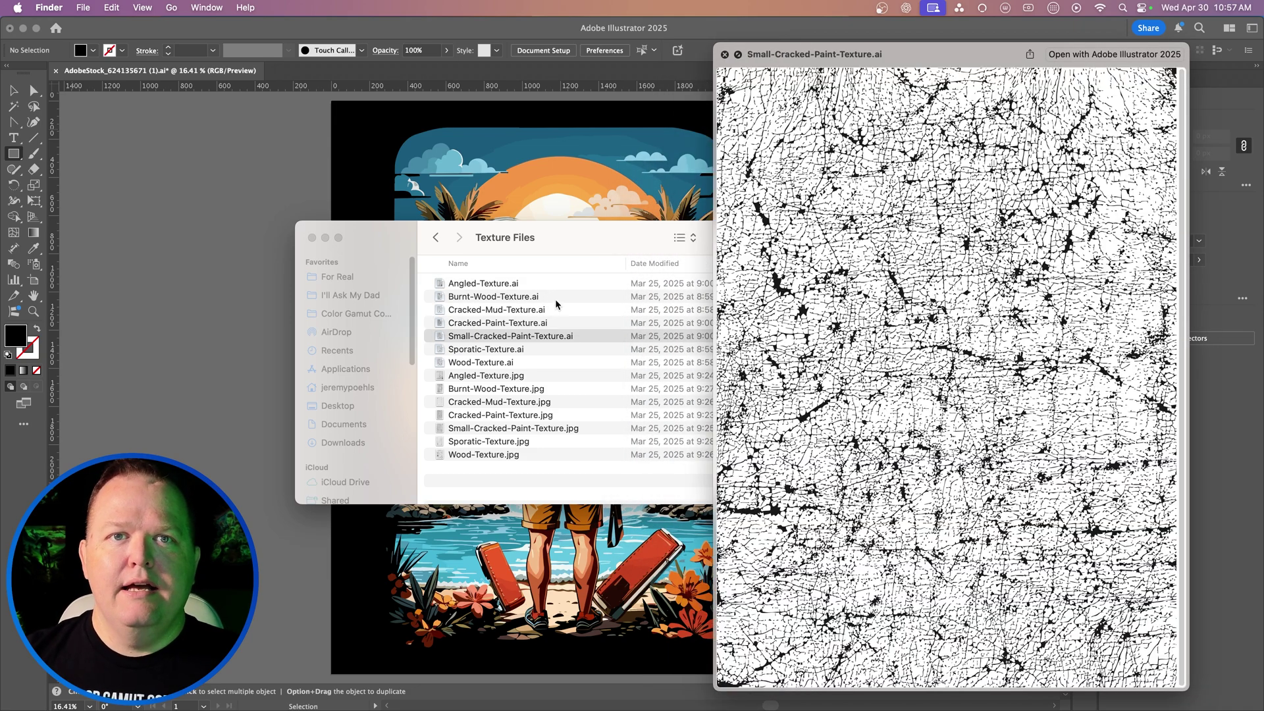
{"action": "left_click", "coordinate": [525, 309]}
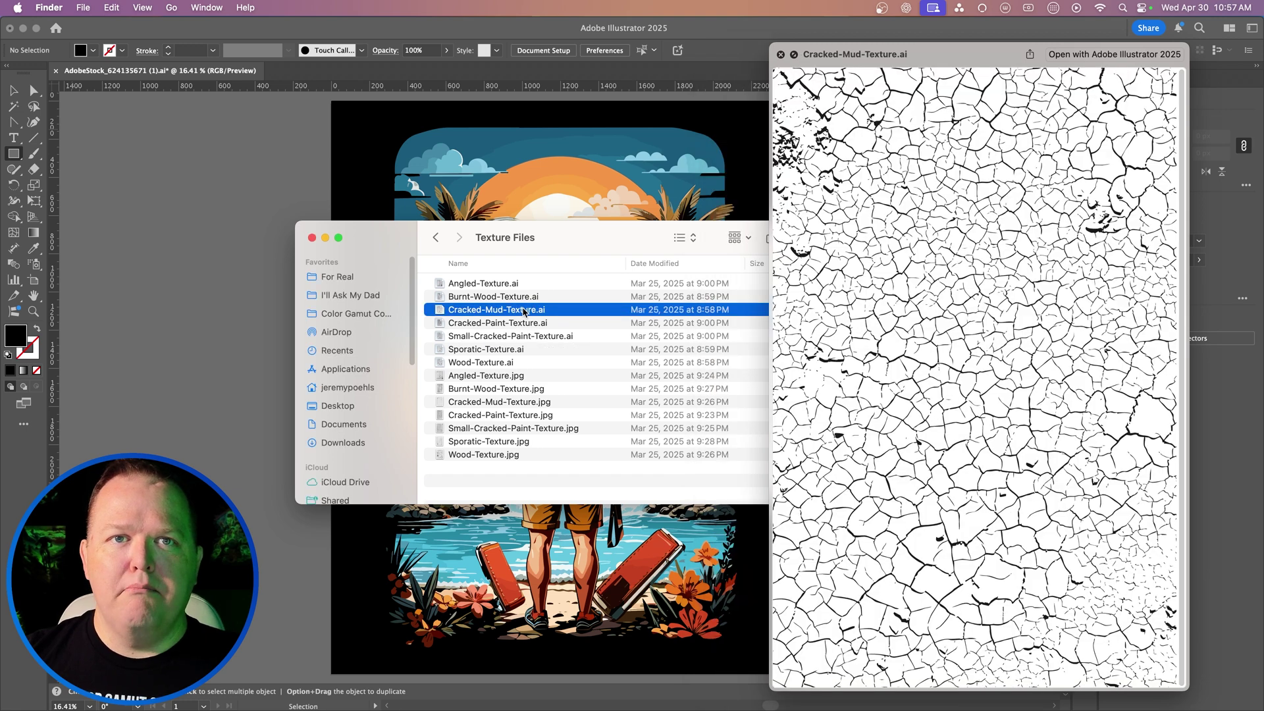
{"action": "double_click", "coordinate": [524, 309]}
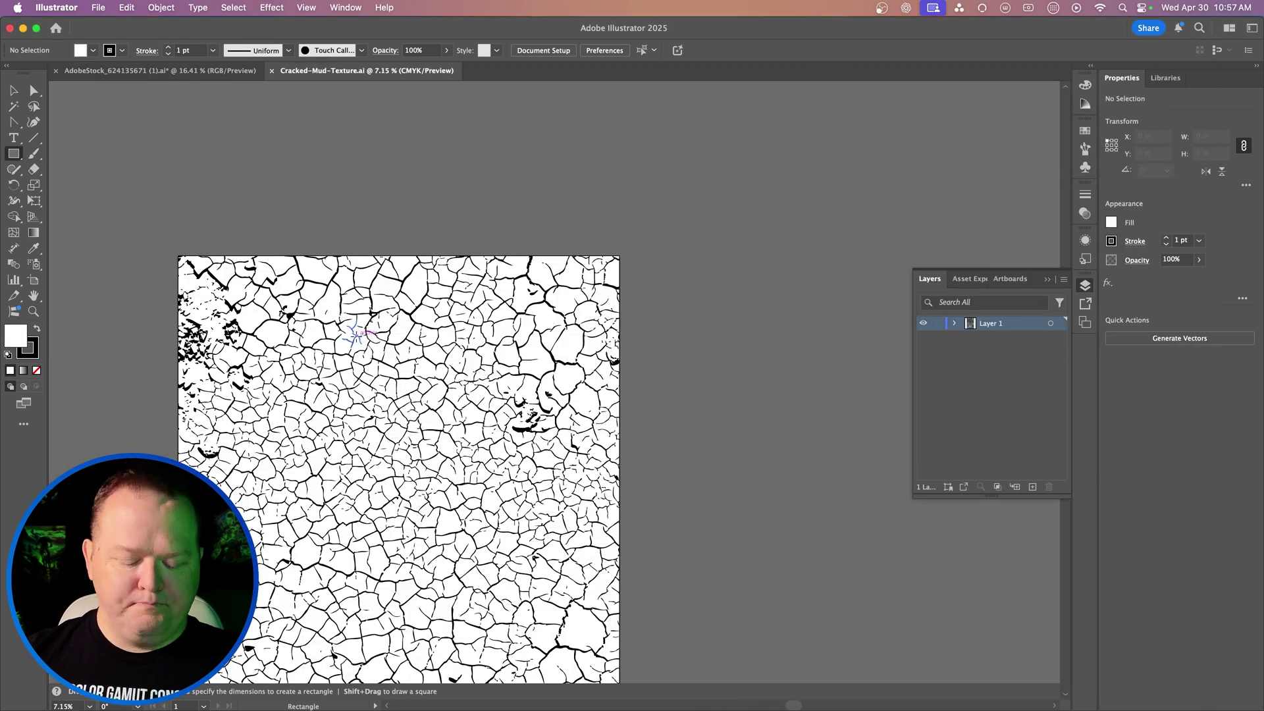
- Copy the cracked-mud texture group and paste it into the AdobeStock beach illustration document
{"action": "key", "text": "v"}
{"action": "left_click", "coordinate": [412, 322]}
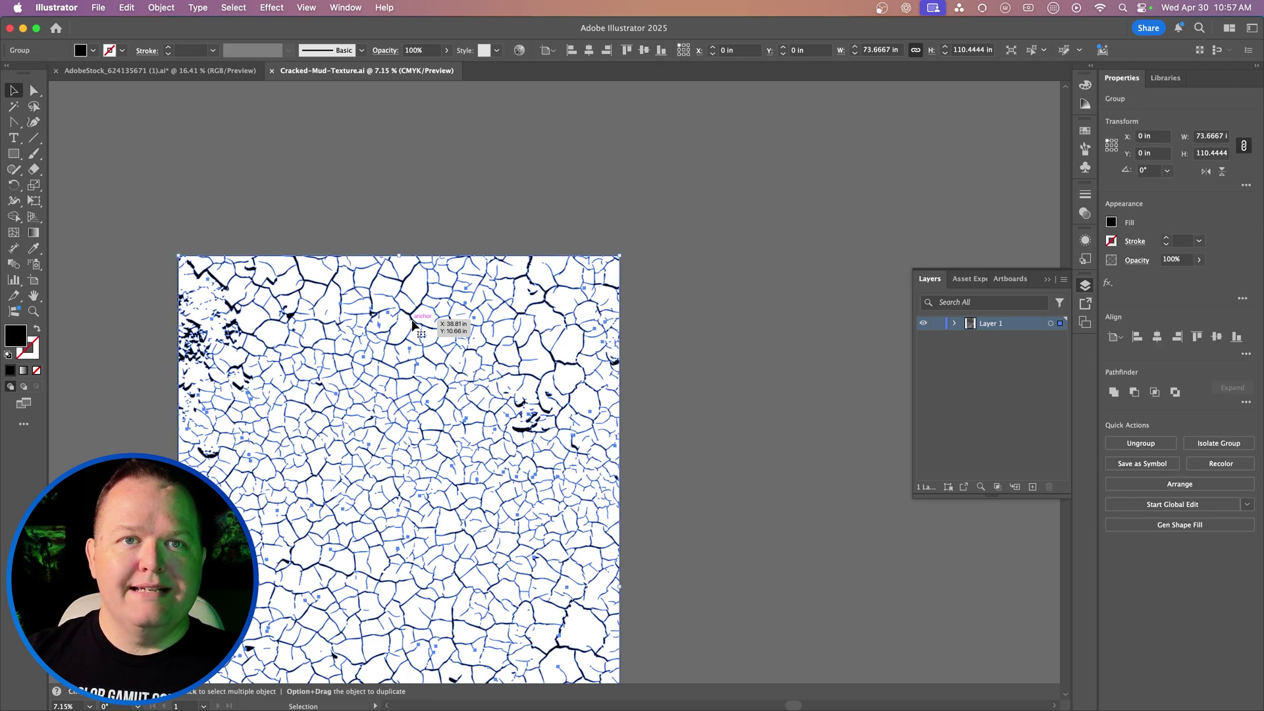
{"action": "left_click_drag", "start_coordinate": [412, 323], "coordinate": [554, 202]}
{"action": "key", "text": "super+c"}
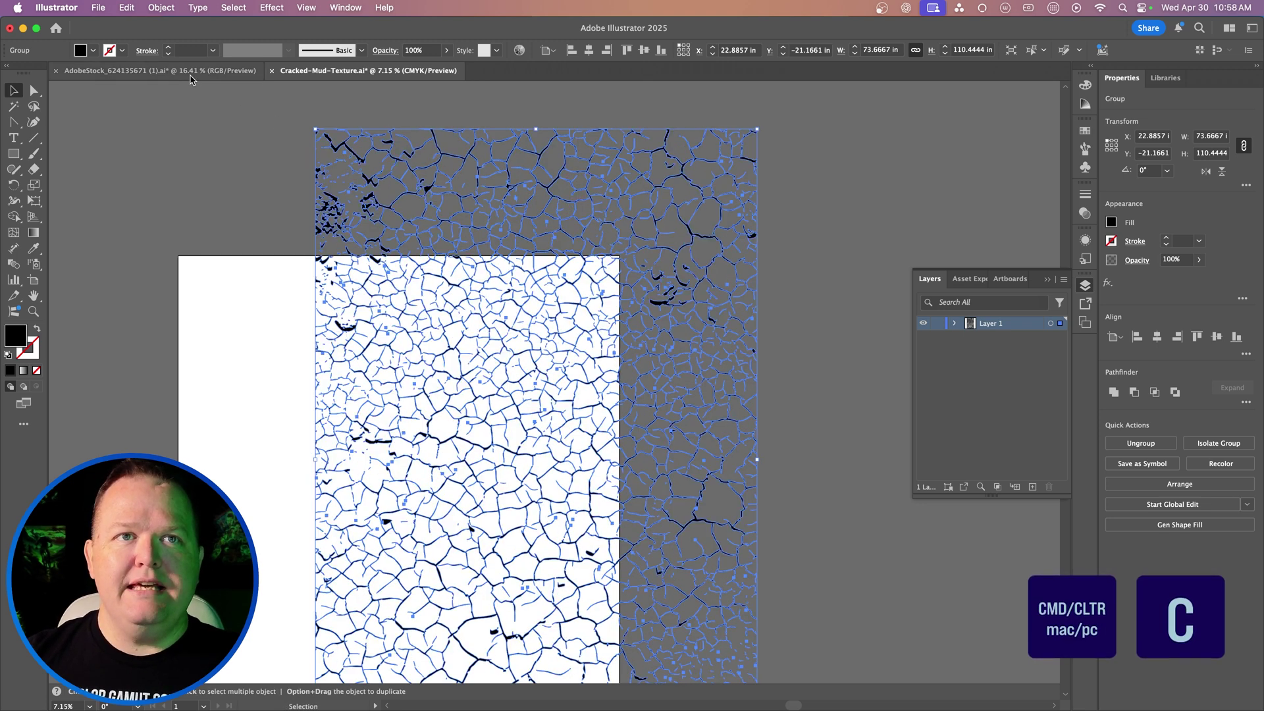
{"action": "left_click", "coordinate": [160, 70]}
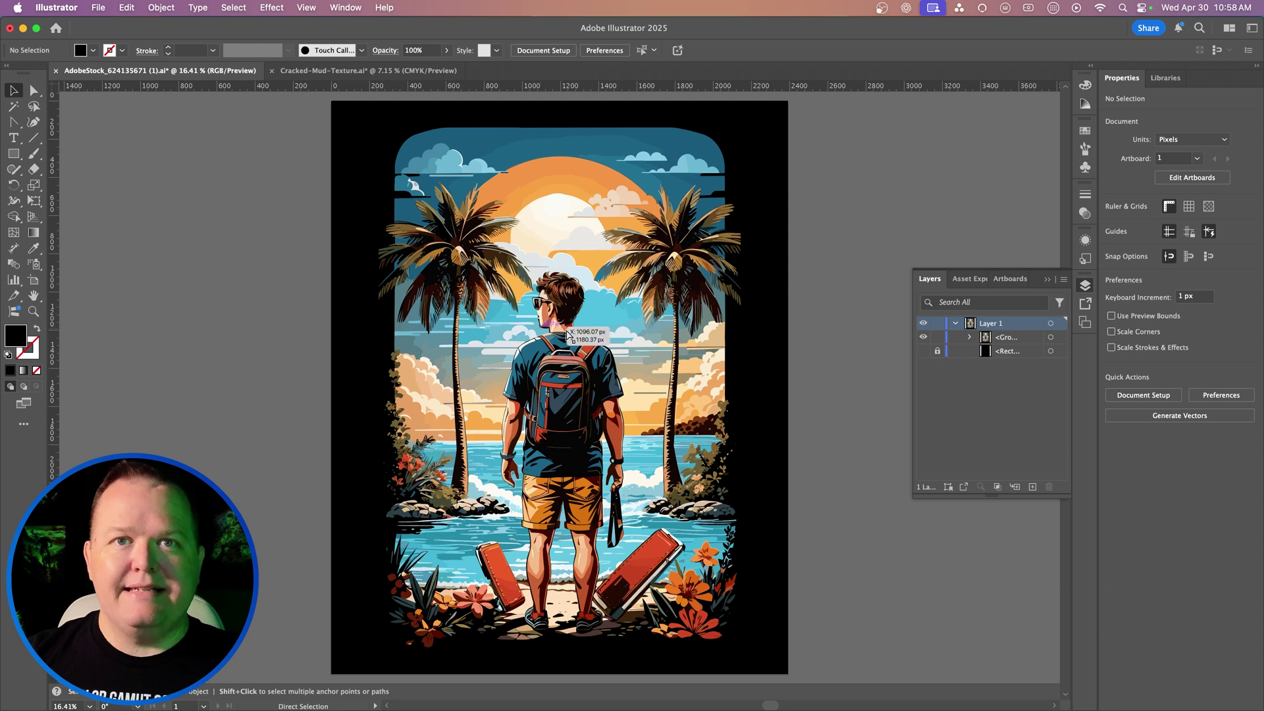
{"action": "key", "text": "super+v"}
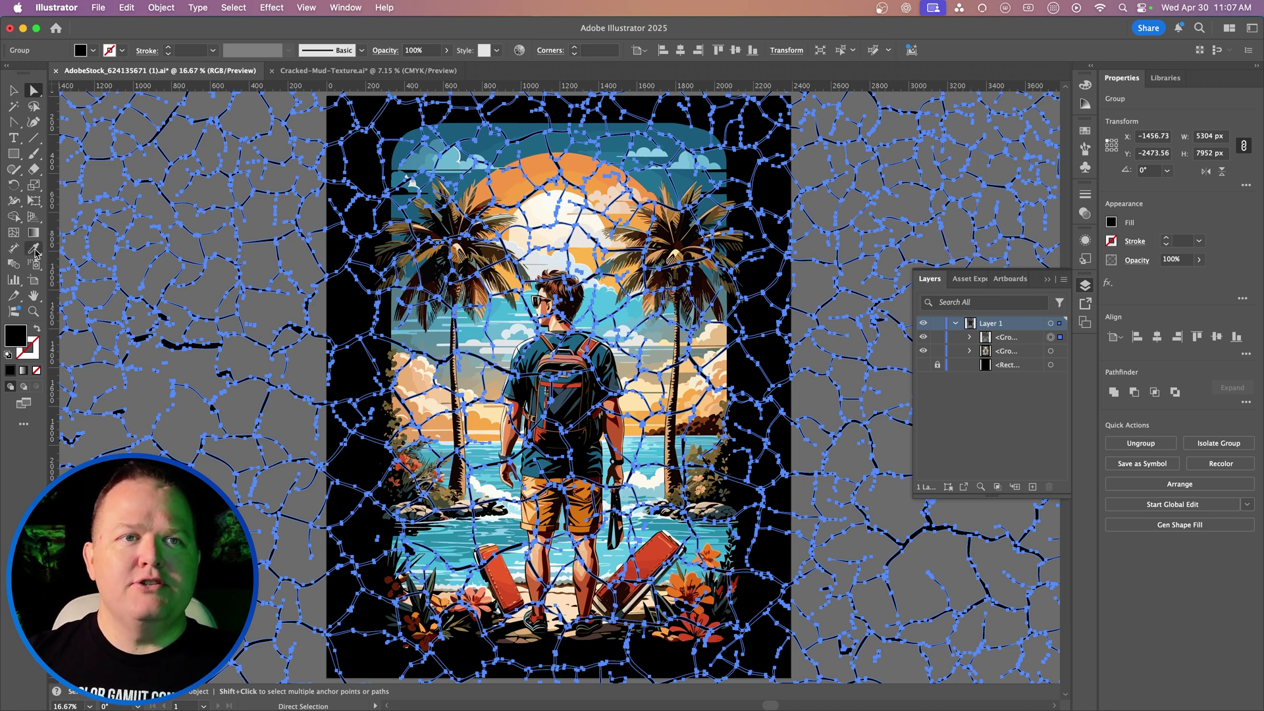
- Scale the pasted crack texture down from its corner and move it over the beach artwork
{"action": "key", "text": "i"}
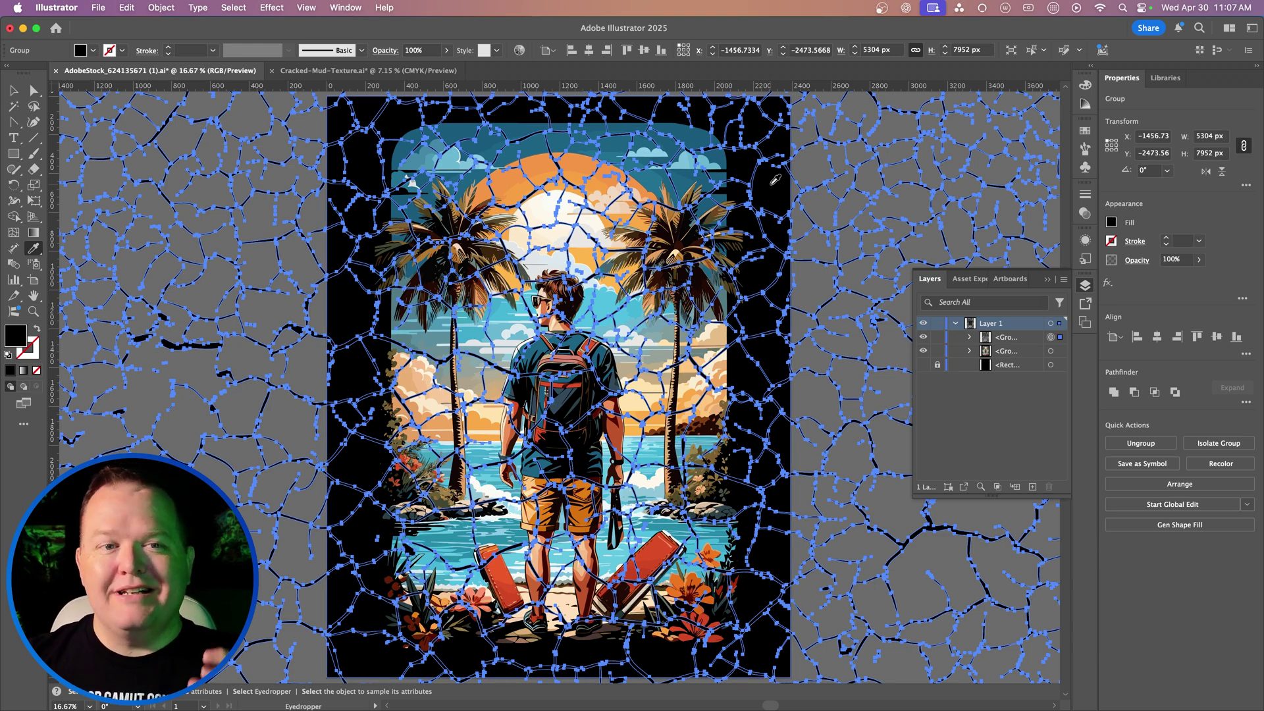
{"action": "scroll", "coordinate": [763, 248], "scroll_direction": "down", "scroll_amount": 2}
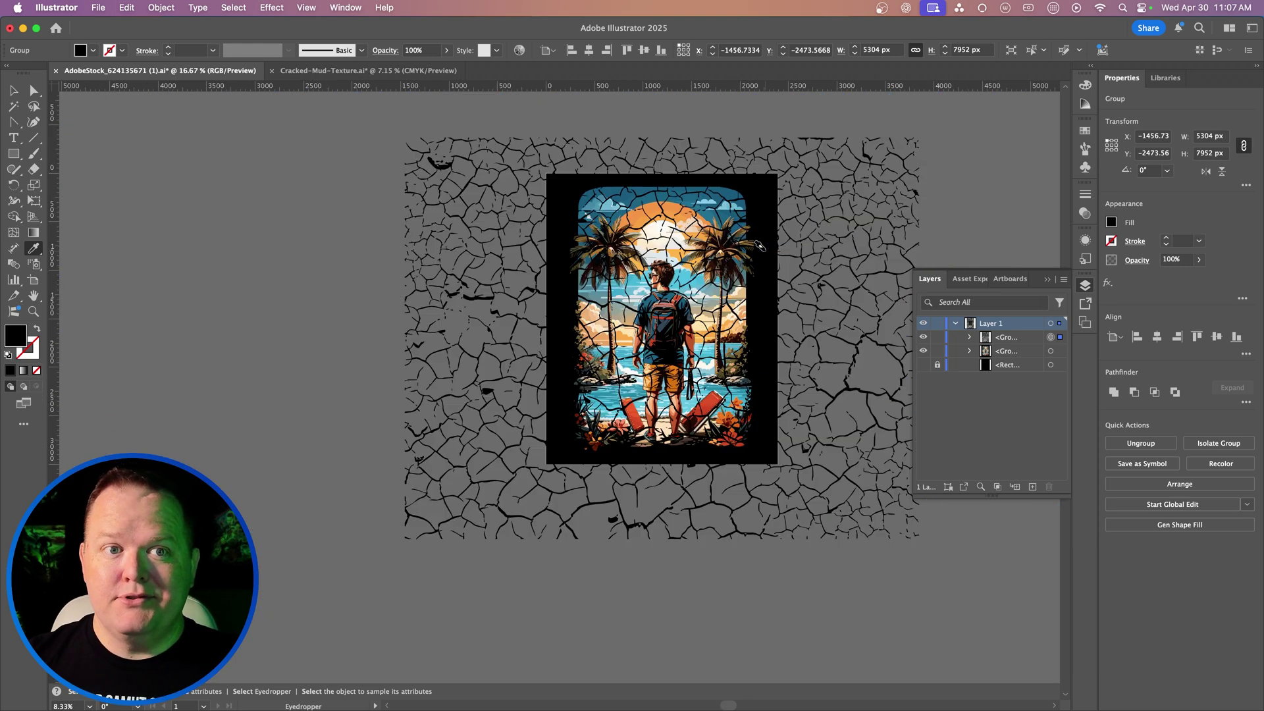
{"action": "scroll", "coordinate": [762, 246], "scroll_direction": "down", "scroll_amount": 1}
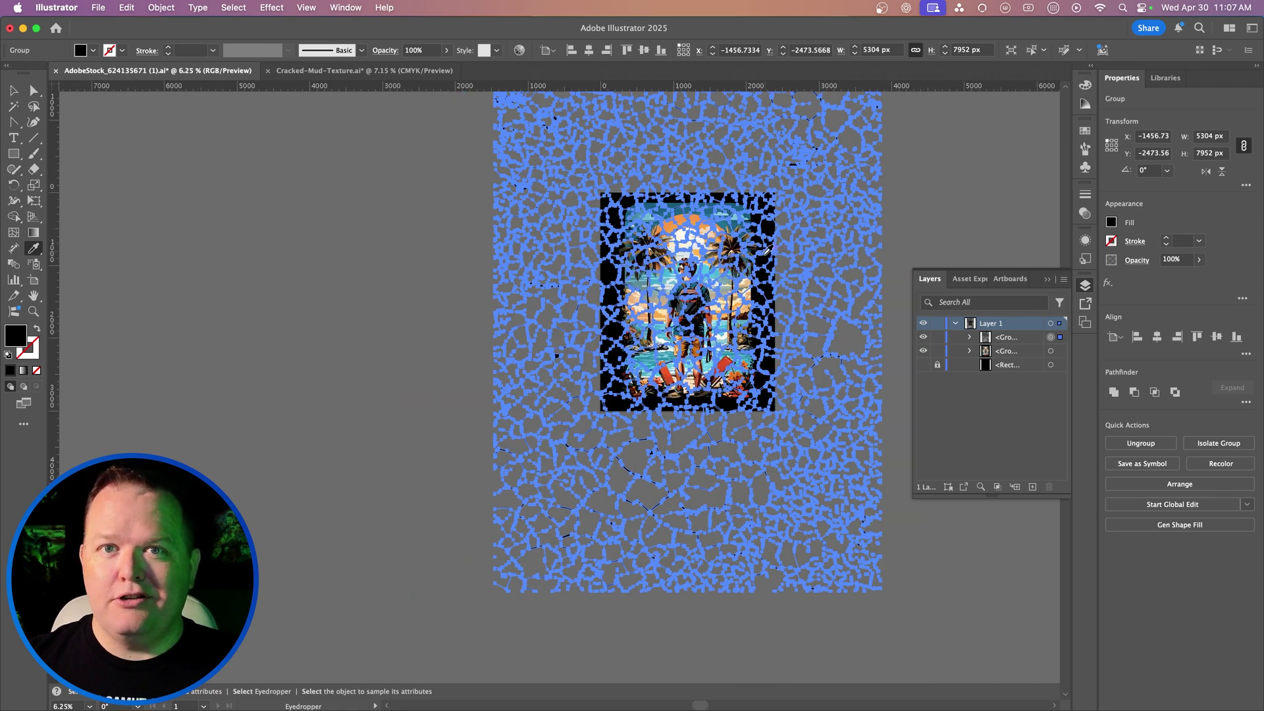
{"action": "key", "text": "v"}
{"action": "scroll", "coordinate": [725, 257], "scroll_direction": "up", "scroll_amount": 3}
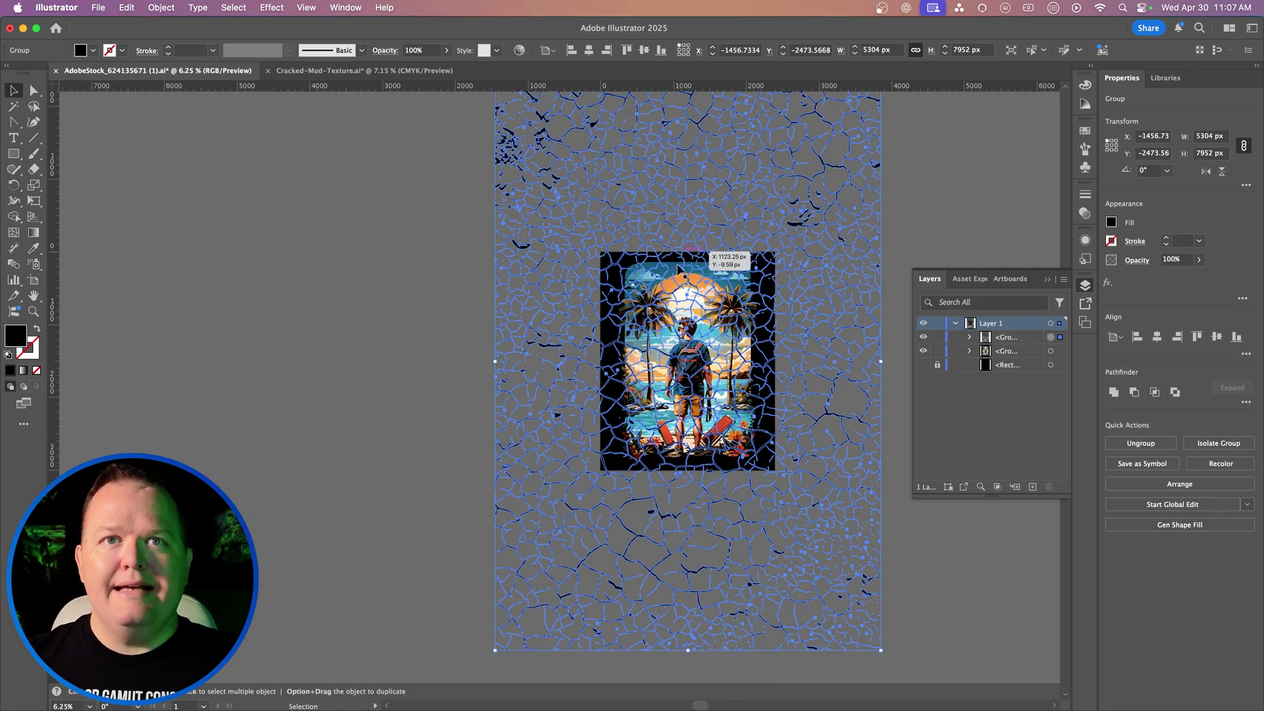
{"action": "scroll", "coordinate": [678, 268], "scroll_direction": "up", "scroll_amount": 2}
{"action": "left_click_drag", "start_coordinate": [495, 128], "coordinate": [579, 250]}
{"action": "left_click_drag", "start_coordinate": [768, 542], "coordinate": [739, 490]}
{"action": "left_click_drag", "start_coordinate": [695, 627], "coordinate": [692, 551]}
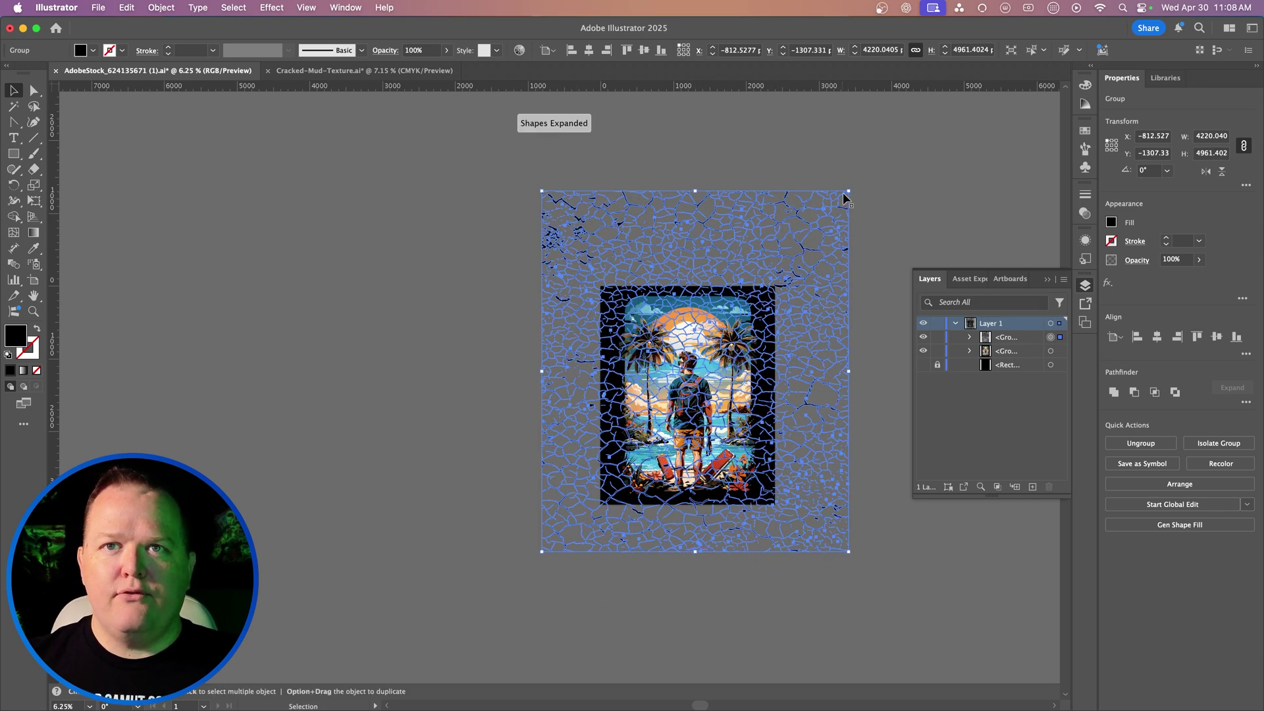
- Rotate the texture to about 347° and resize it to roughly 4059 × 4178 px
{"action": "left_click_drag", "start_coordinate": [851, 184], "coordinate": [889, 223]}
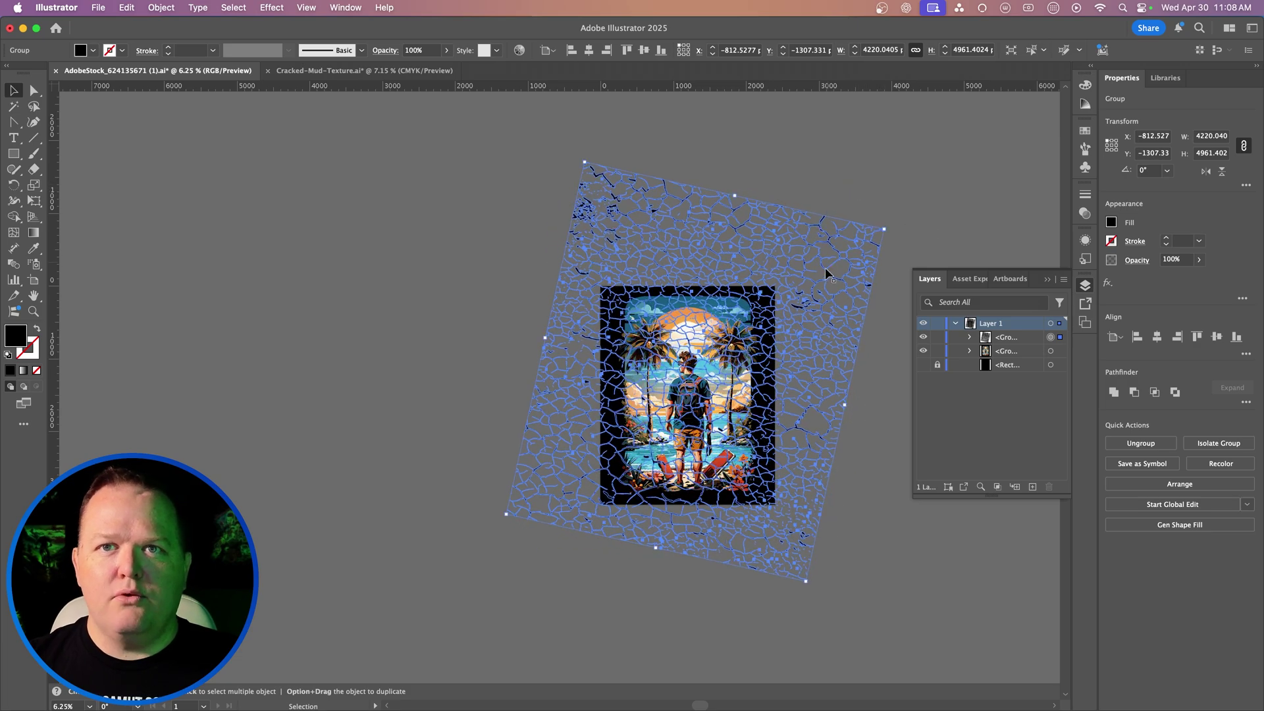
{"action": "left_click_drag", "start_coordinate": [826, 274], "coordinate": [819, 310]}
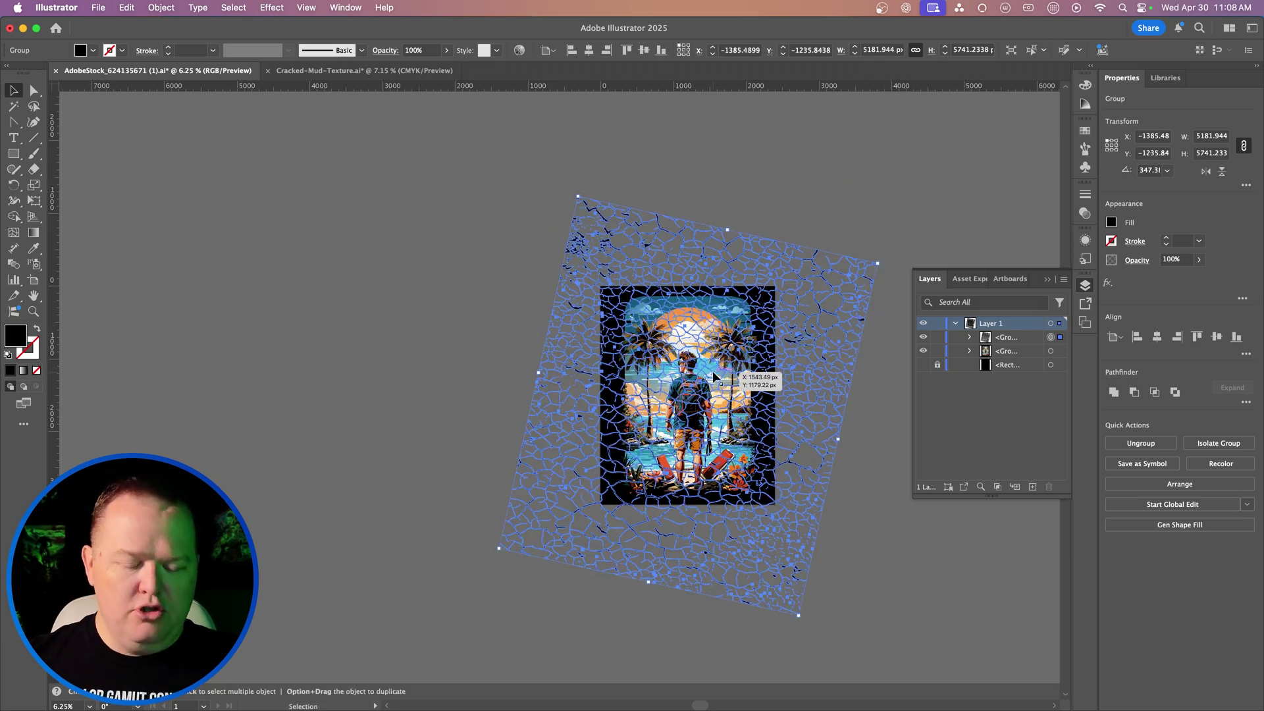
{"action": "scroll", "coordinate": [714, 377], "scroll_direction": "up", "scroll_amount": 2}
{"action": "scroll", "coordinate": [715, 377], "scroll_direction": "up", "scroll_amount": 1}
{"action": "scroll", "coordinate": [714, 377], "scroll_direction": "down", "scroll_amount": 2}
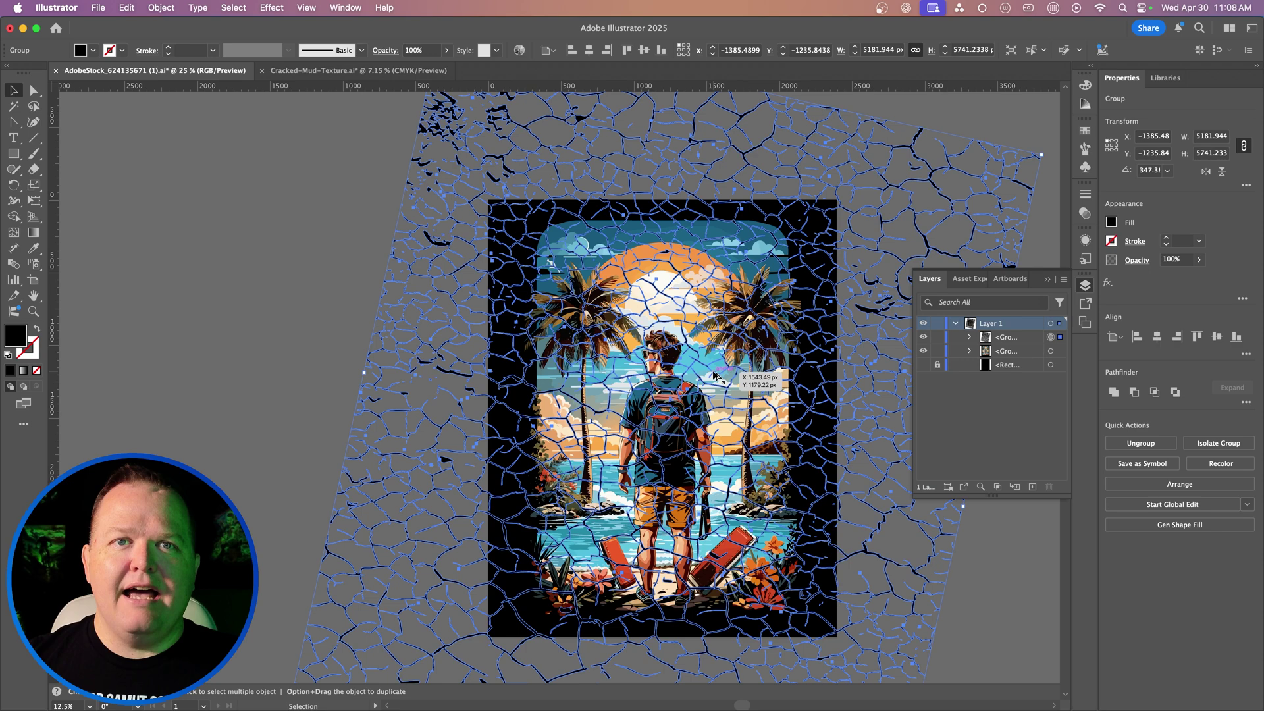
{"action": "left_click_drag", "start_coordinate": [534, 139], "coordinate": [554, 214]}
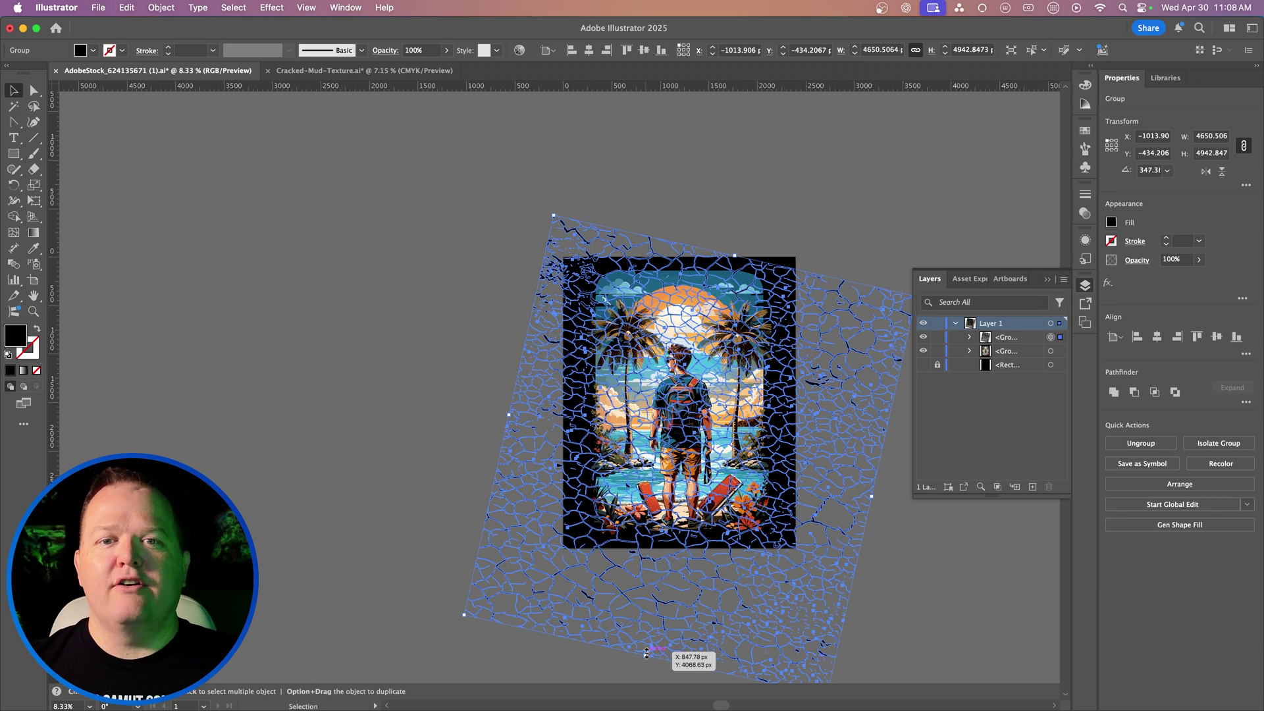
{"action": "left_click_drag", "start_coordinate": [645, 659], "coordinate": [660, 591]}
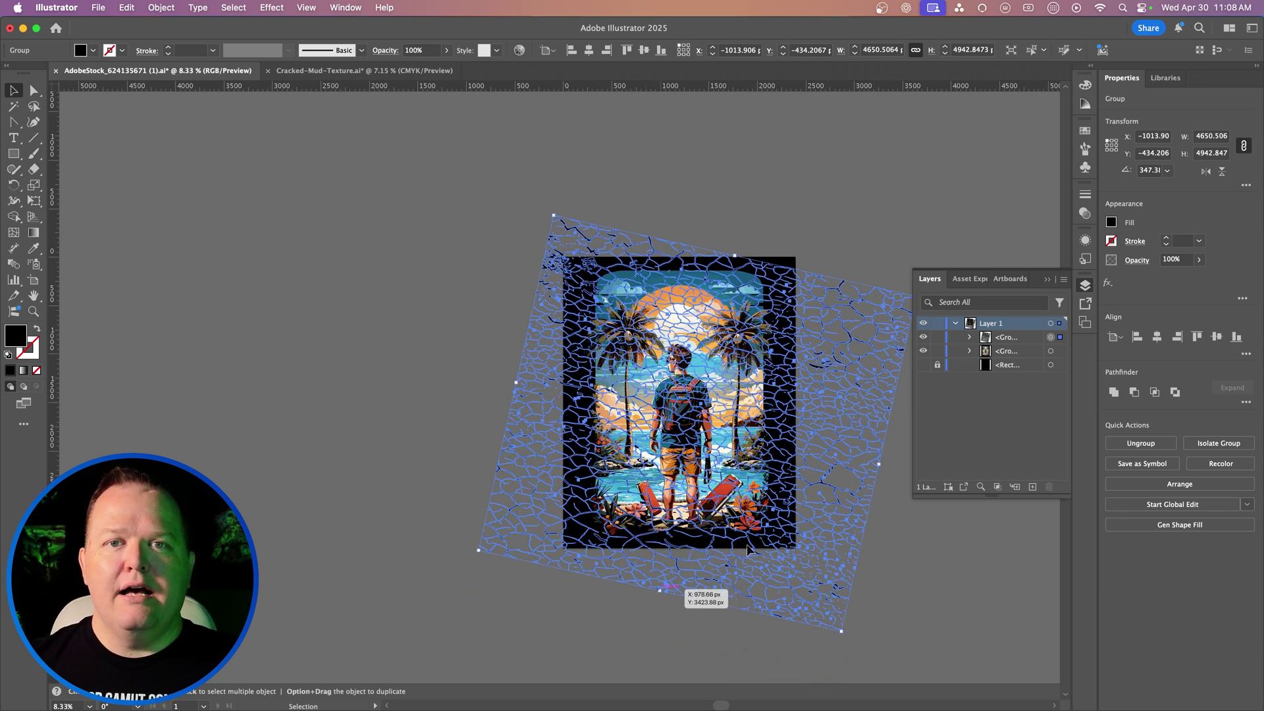
{"action": "left_click_drag", "start_coordinate": [881, 463], "coordinate": [842, 454]}
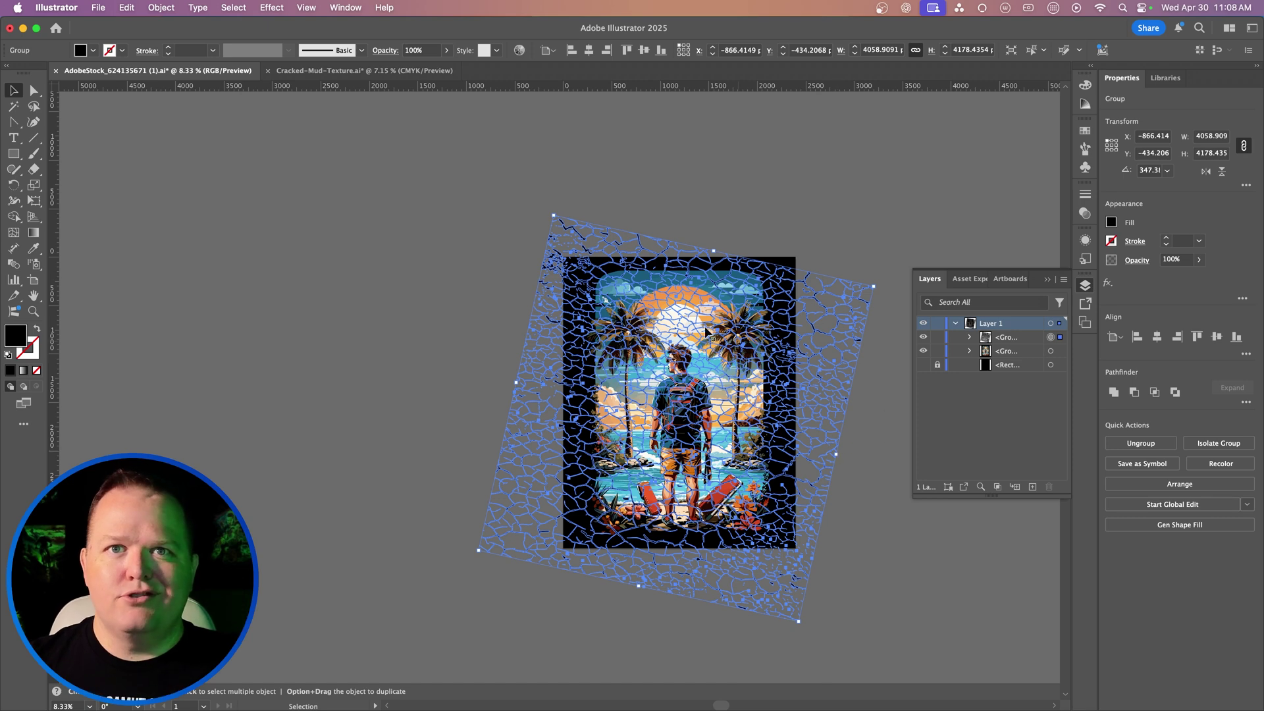
{"action": "left_click", "coordinate": [727, 195]}
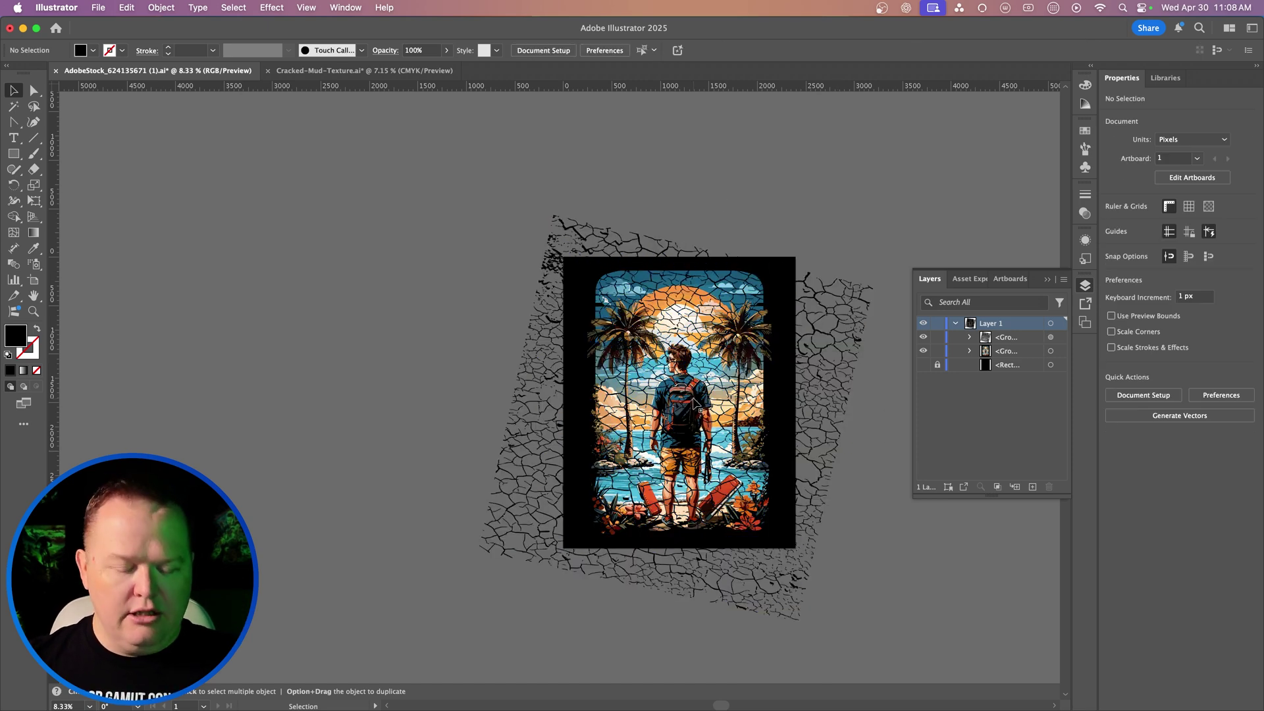
{"action": "scroll", "coordinate": [693, 401], "scroll_direction": "up", "scroll_amount": 3}
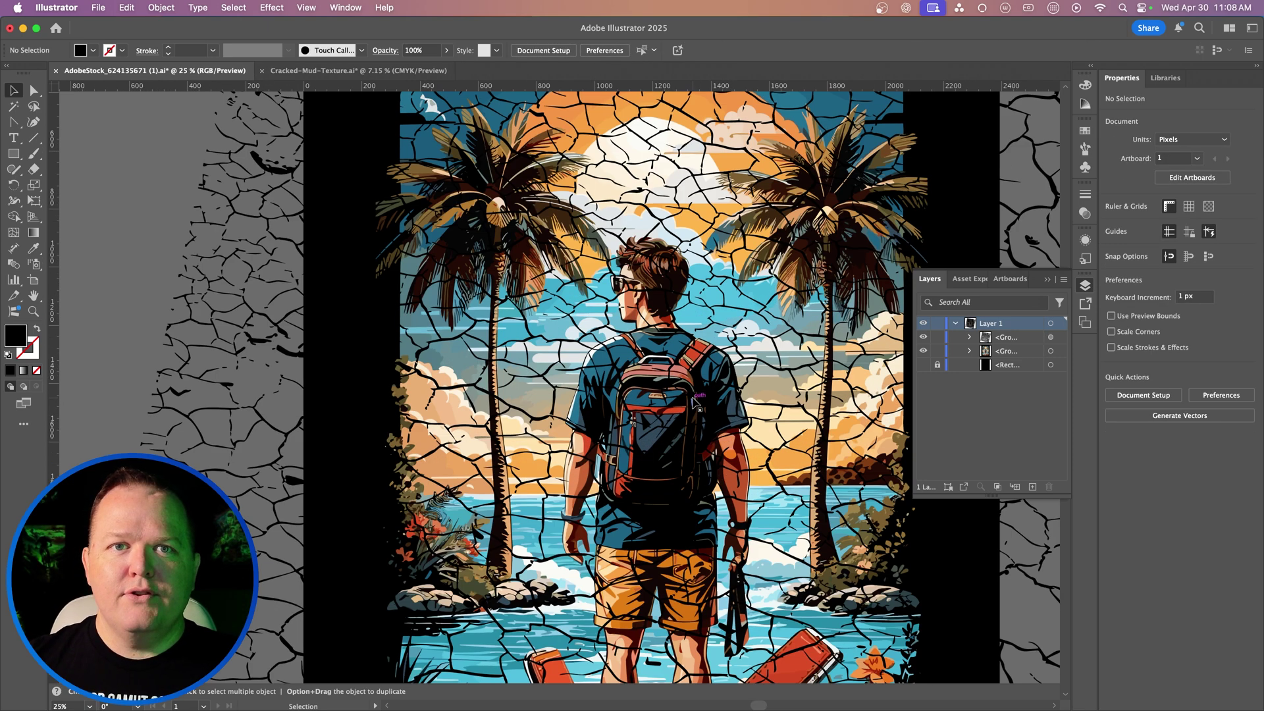
{"action": "scroll", "coordinate": [694, 402], "scroll_direction": "down", "scroll_amount": 3}
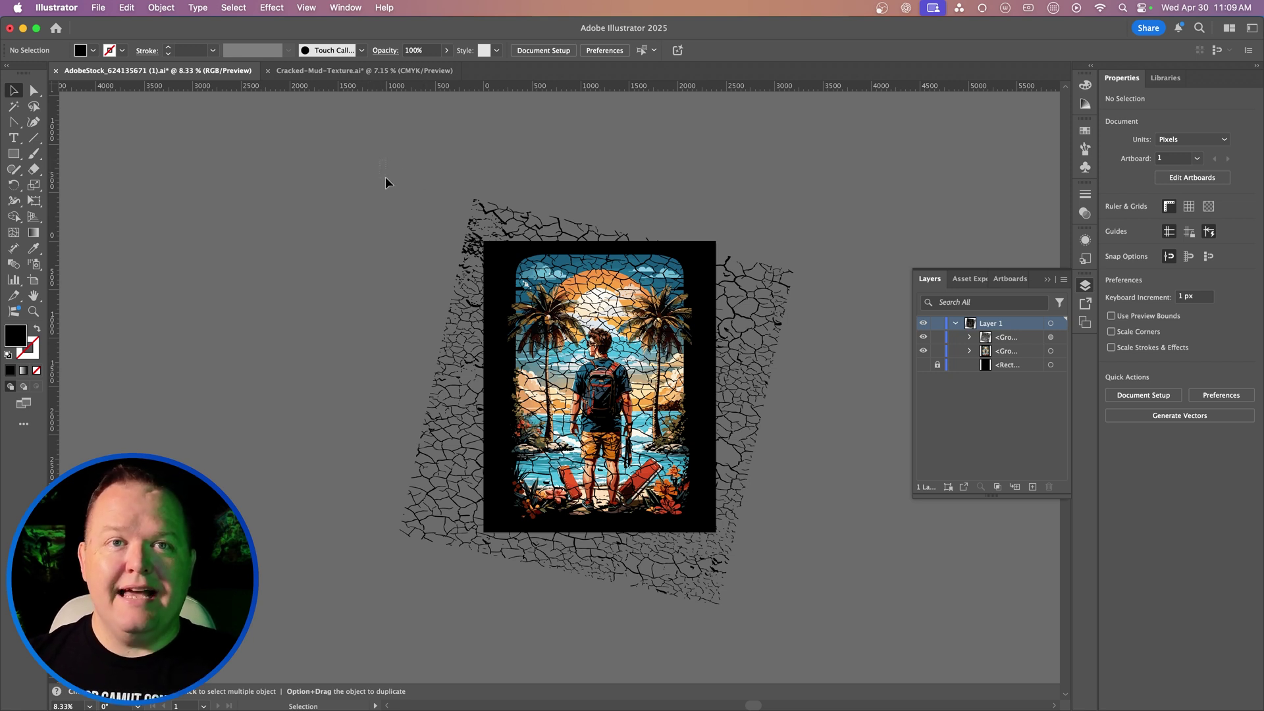
- Select both the texture and beach artwork groups and apply Expand Appearance
{"action": "left_click_drag", "start_coordinate": [386, 177], "coordinate": [809, 642]}
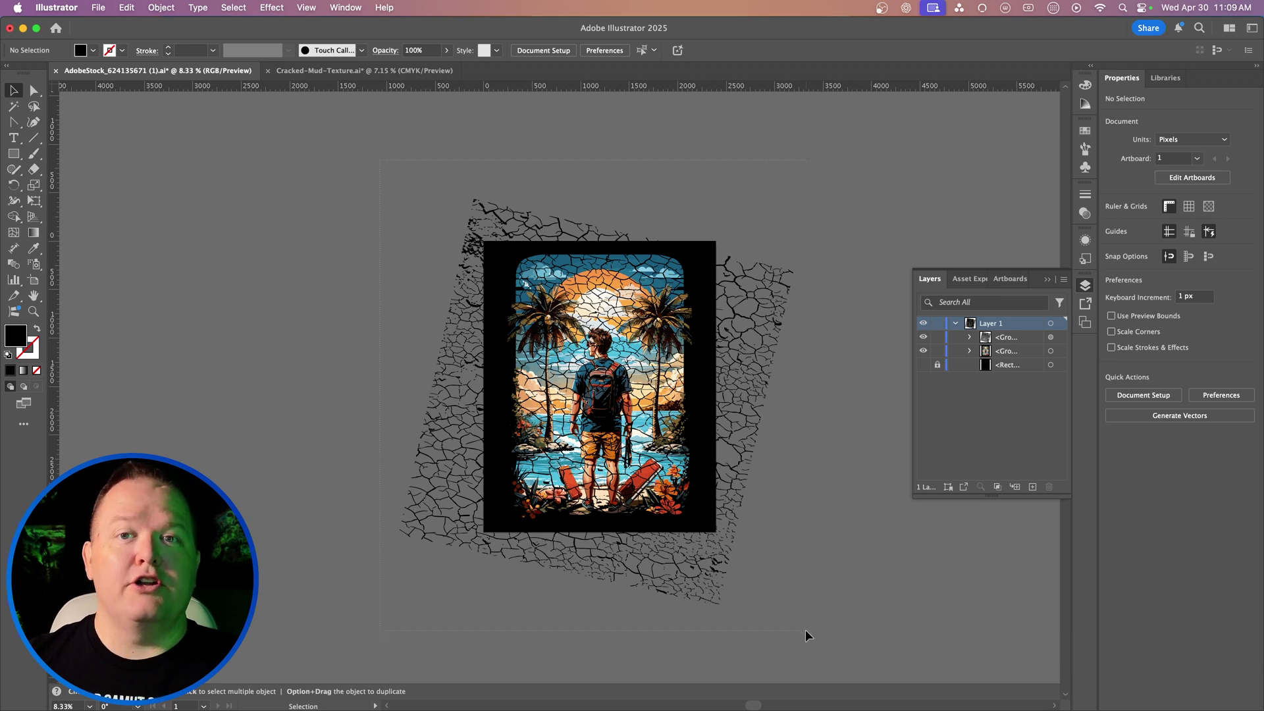
{"action": "left_click_drag", "start_coordinate": [809, 635], "coordinate": [808, 635]}
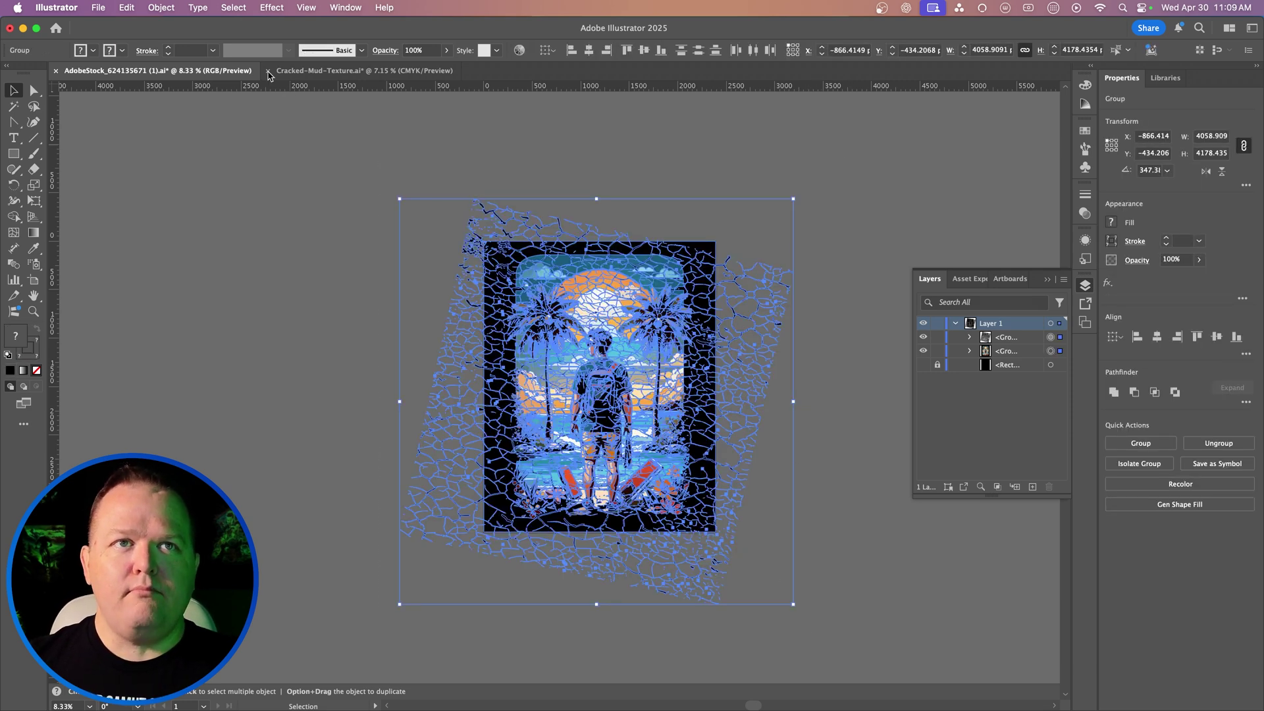
{"action": "left_click", "coordinate": [161, 8]}
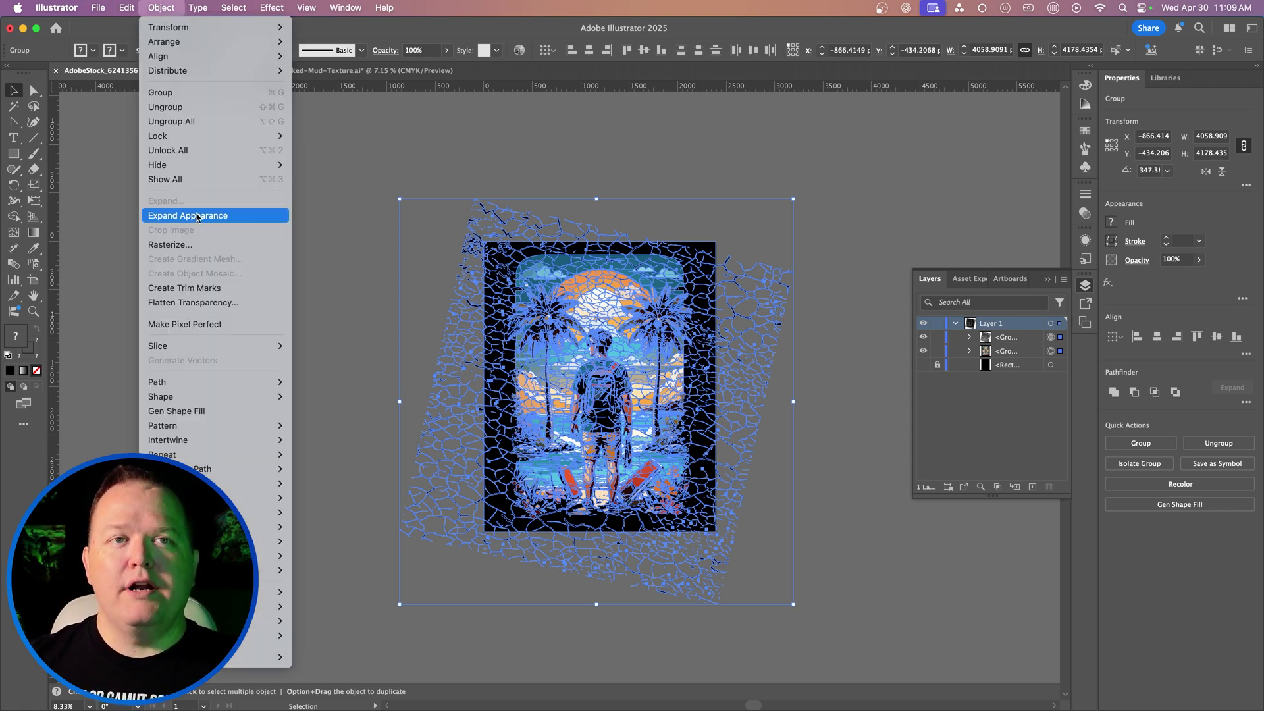
{"action": "left_click", "coordinate": [188, 218]}
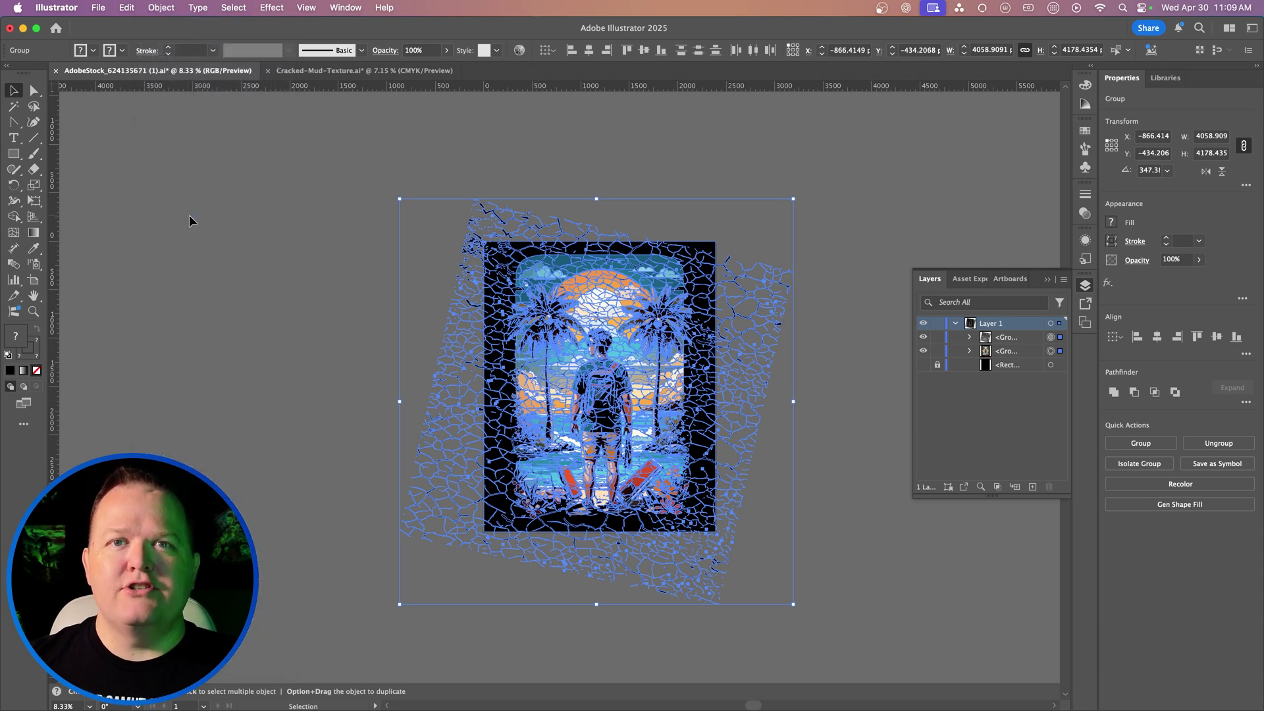
- Reselect both groups and Expand them with Fill and Stroke checked
{"action": "left_click", "coordinate": [335, 207]}
{"action": "left_click_drag", "start_coordinate": [398, 209], "coordinate": [836, 640]}
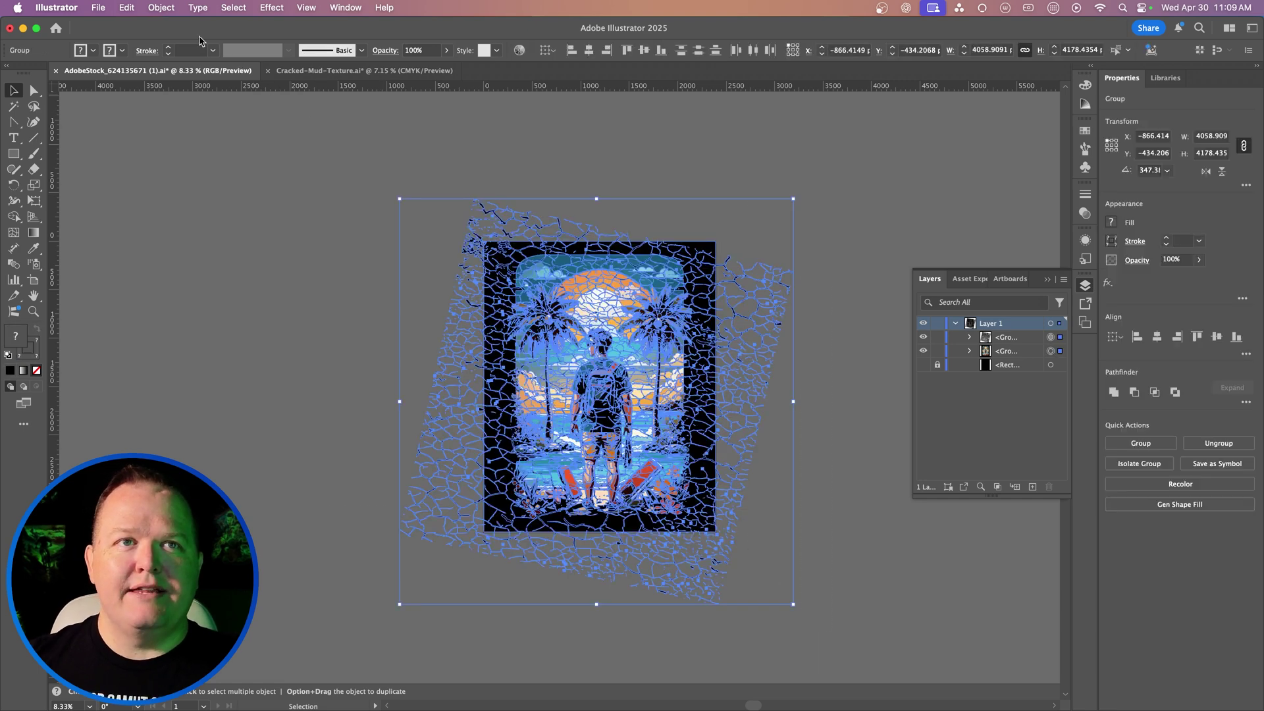
{"action": "left_click", "coordinate": [161, 7]}
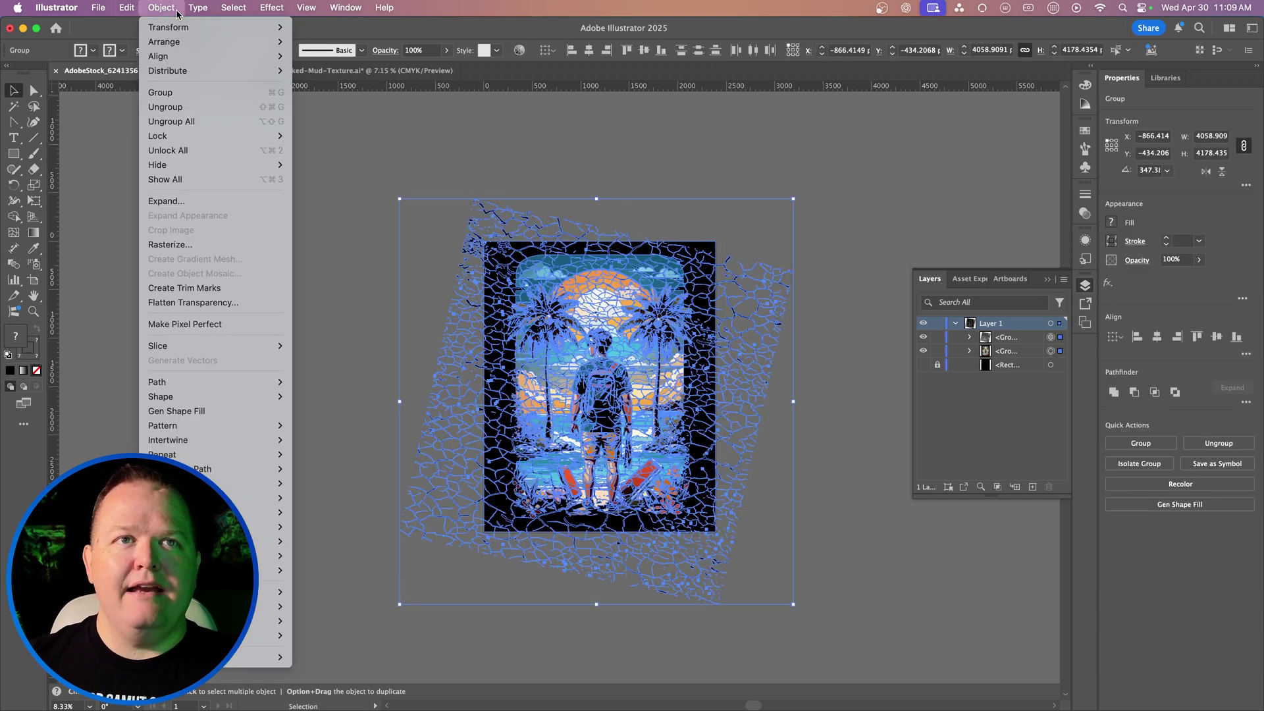
{"action": "left_click", "coordinate": [181, 201]}
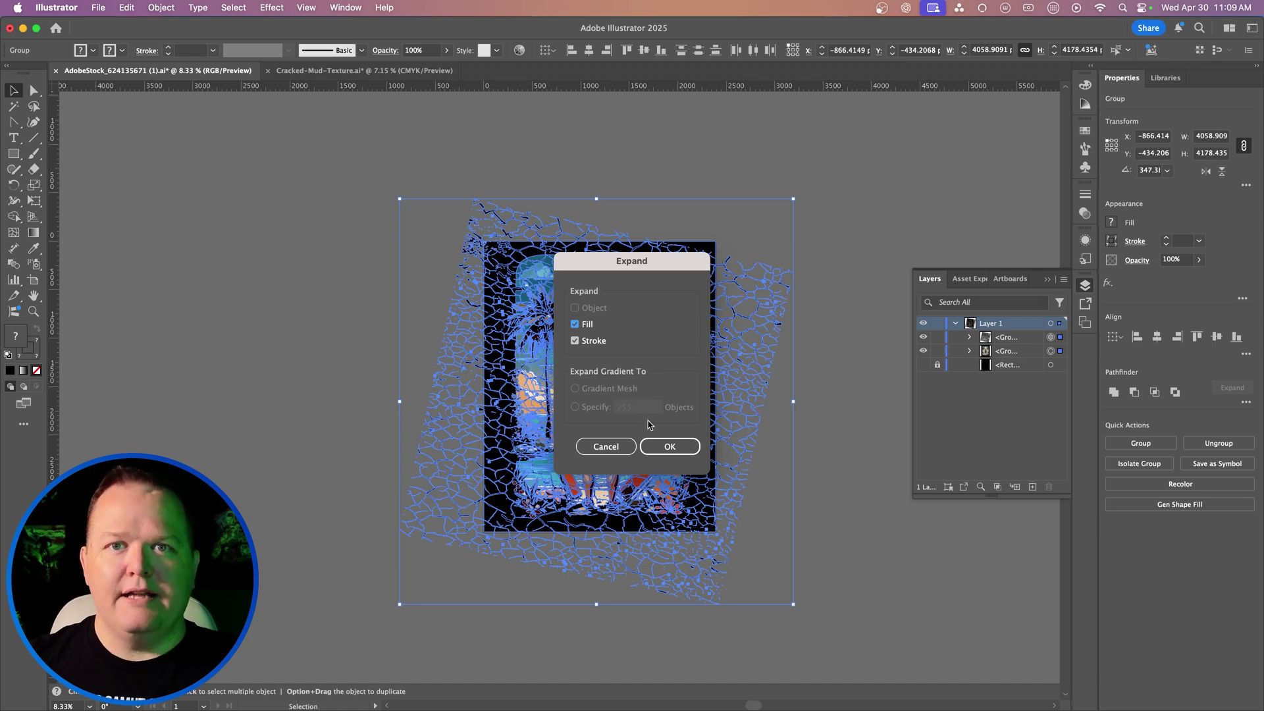
{"action": "left_click", "coordinate": [668, 447]}
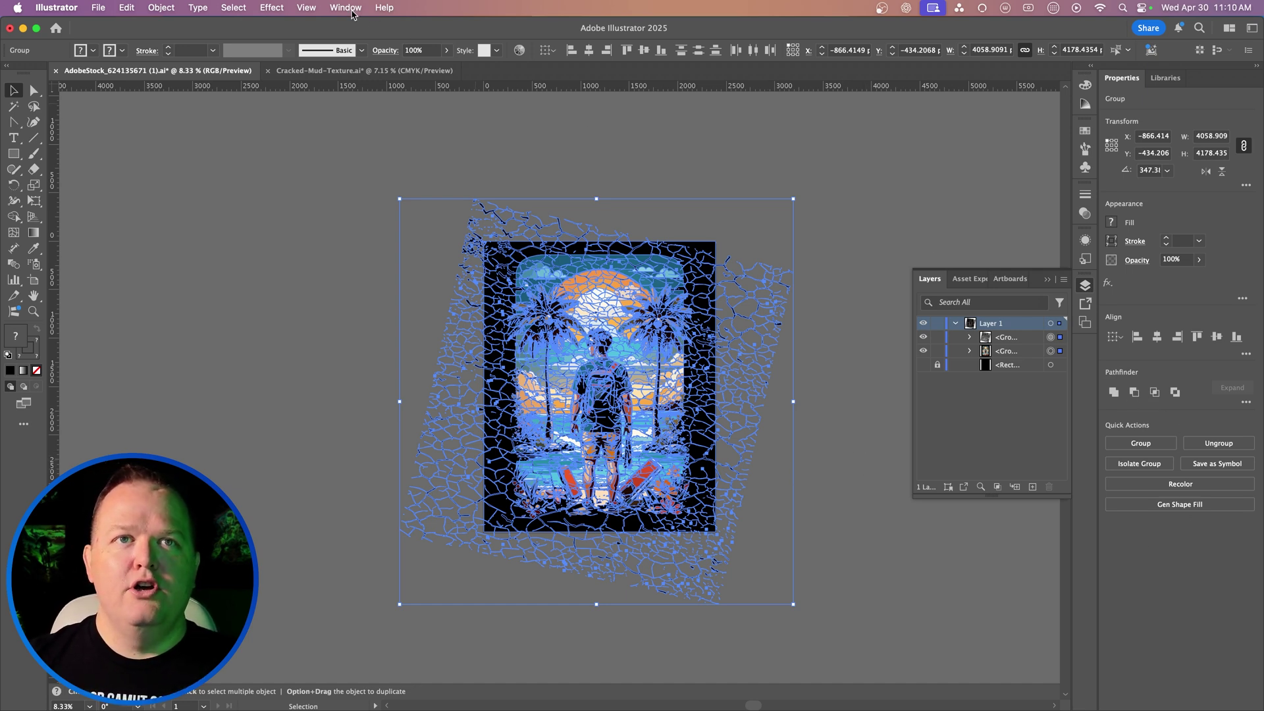
- Combine the selected texture and artwork with Pathfinder's Merge, then deselect
{"action": "left_click", "coordinate": [351, 9]}
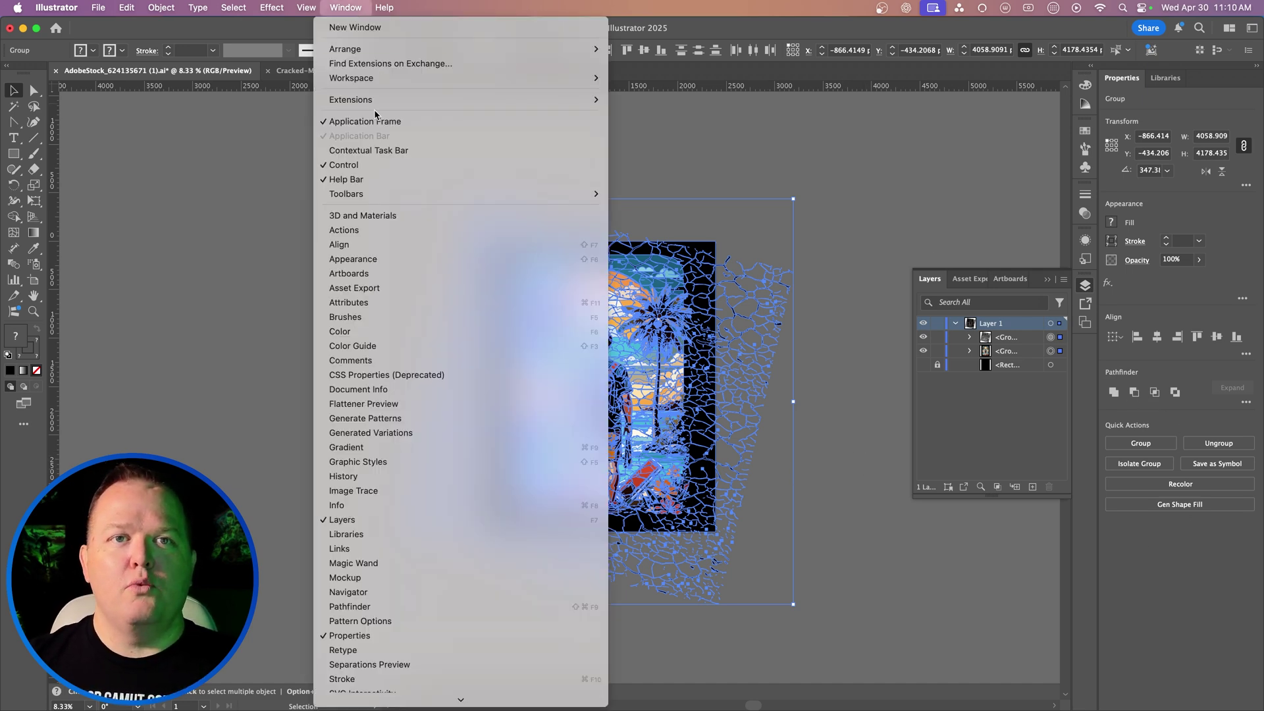
{"action": "left_click", "coordinate": [403, 607]}
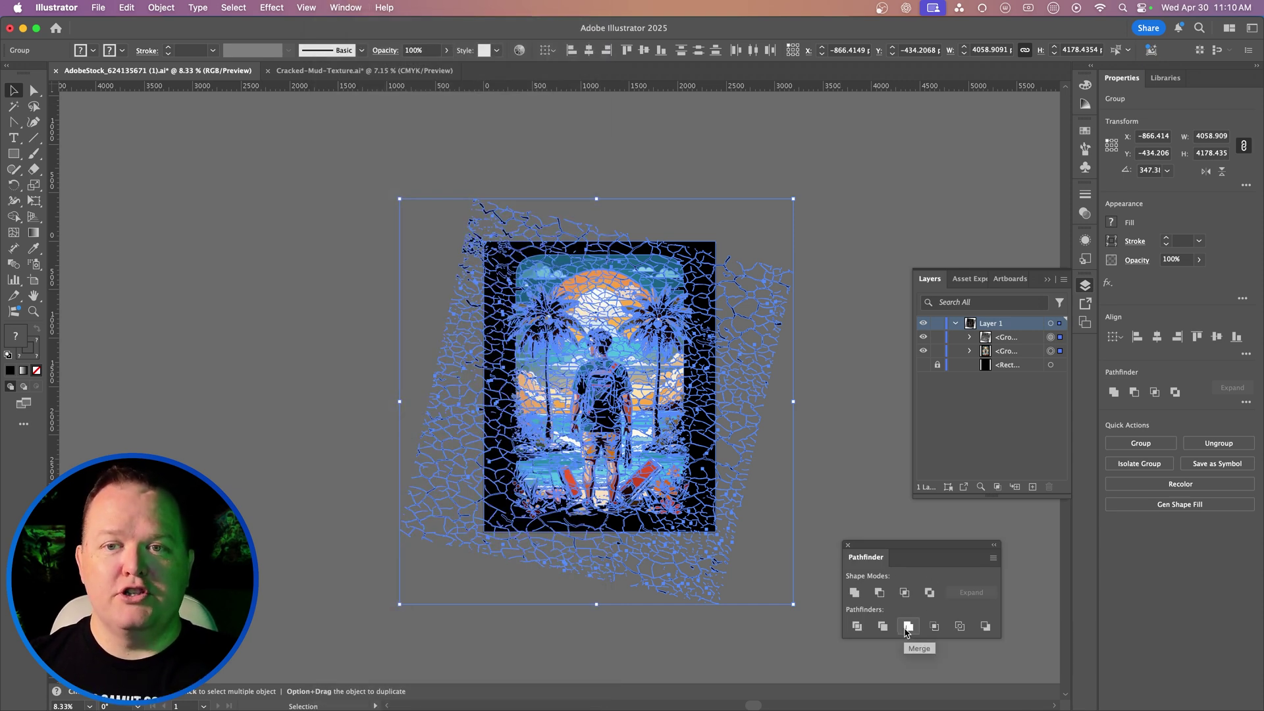
{"action": "left_click", "coordinate": [907, 627]}
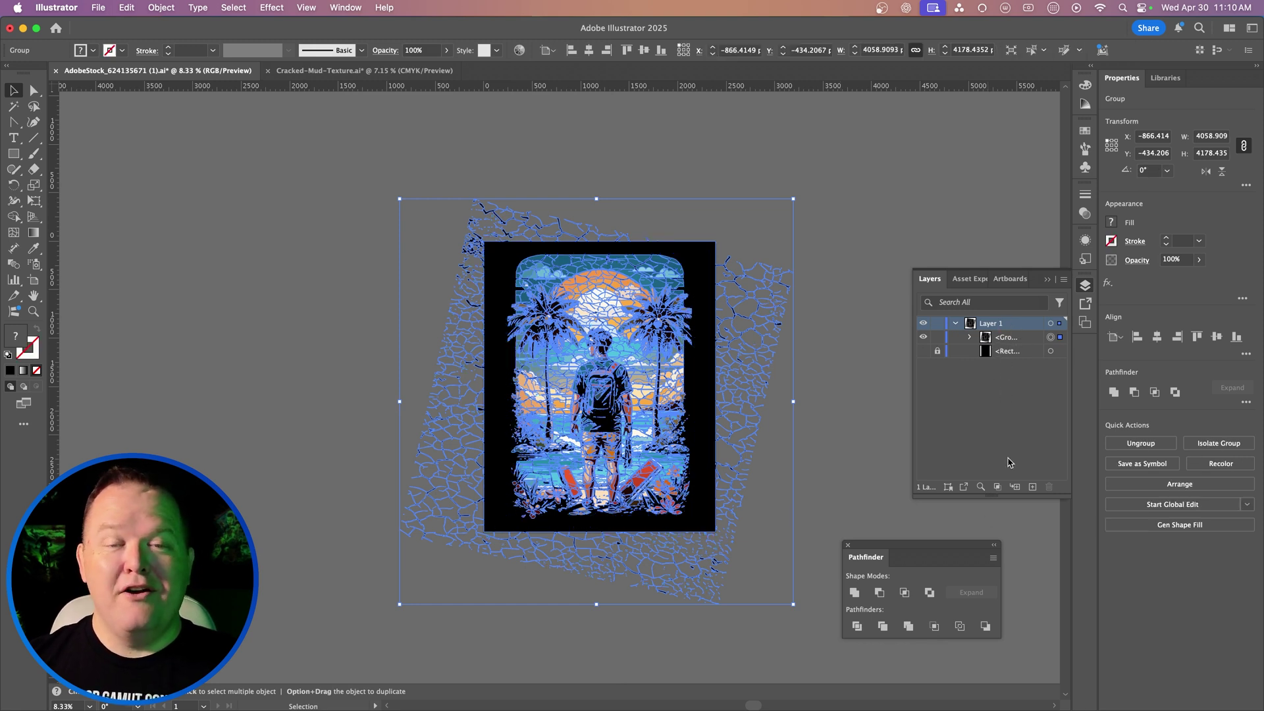
{"action": "left_click", "coordinate": [836, 267]}
- Pick one black crack shape, select all shapes with the same fill color, and delete them
{"action": "scroll", "coordinate": [701, 354], "scroll_direction": "up", "scroll_amount": 1}
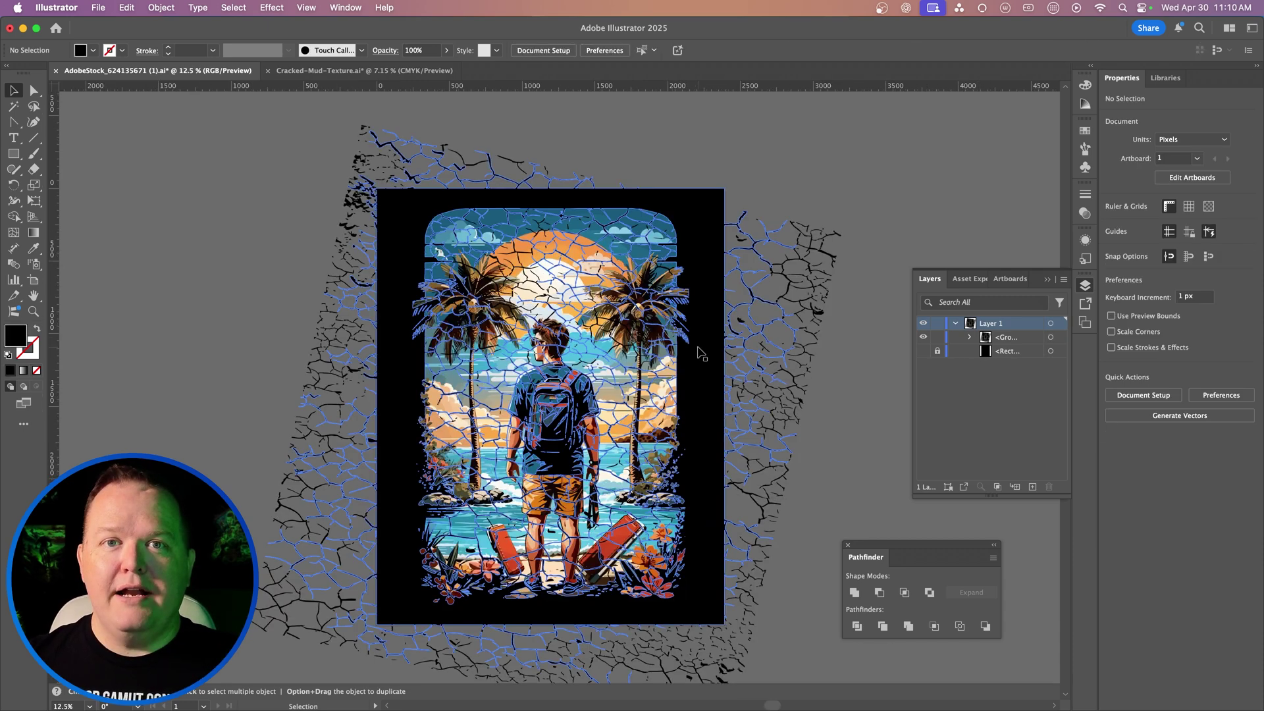
{"action": "key", "text": "a"}
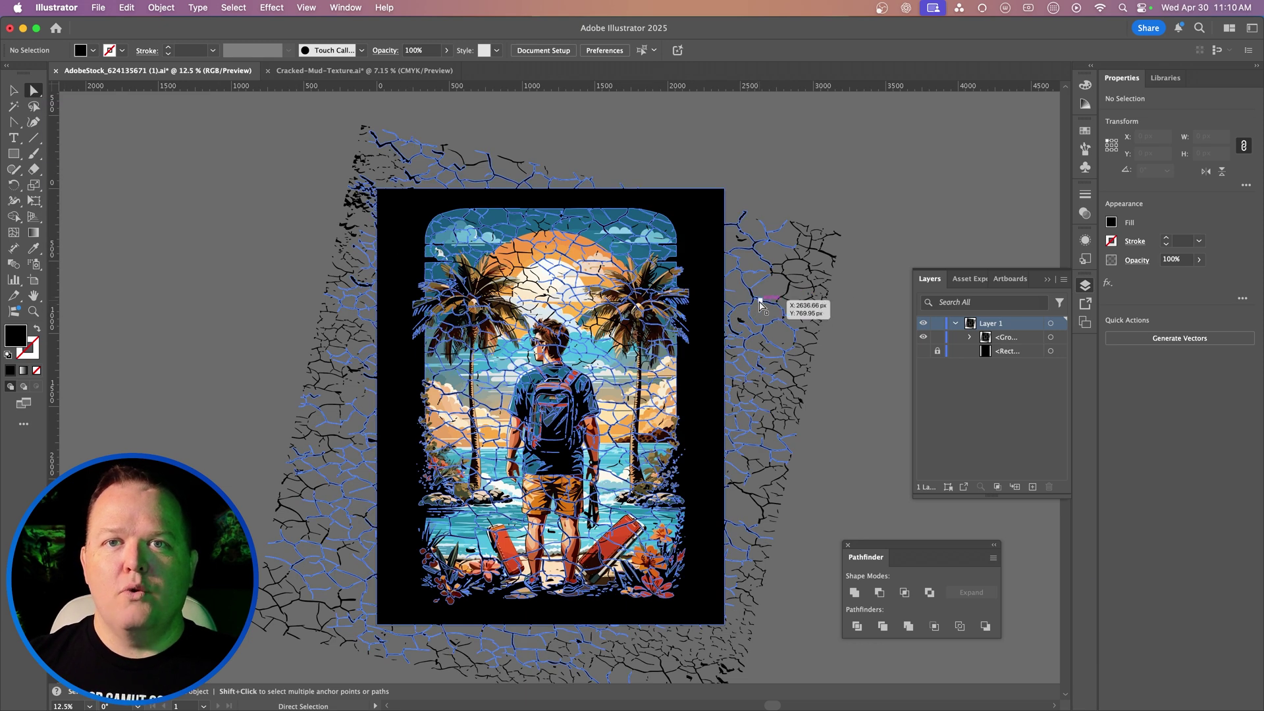
{"action": "left_click", "coordinate": [761, 307]}
{"action": "left_click", "coordinate": [761, 306]}
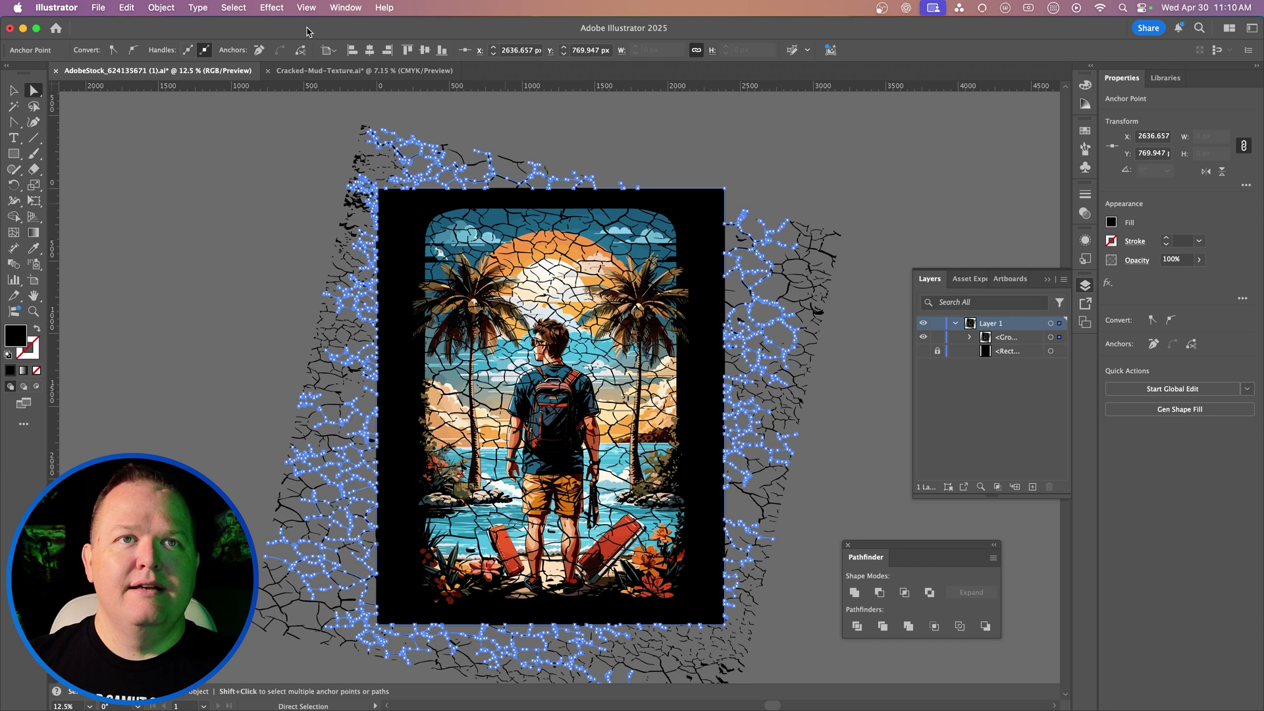
{"action": "left_click", "coordinate": [236, 9]}
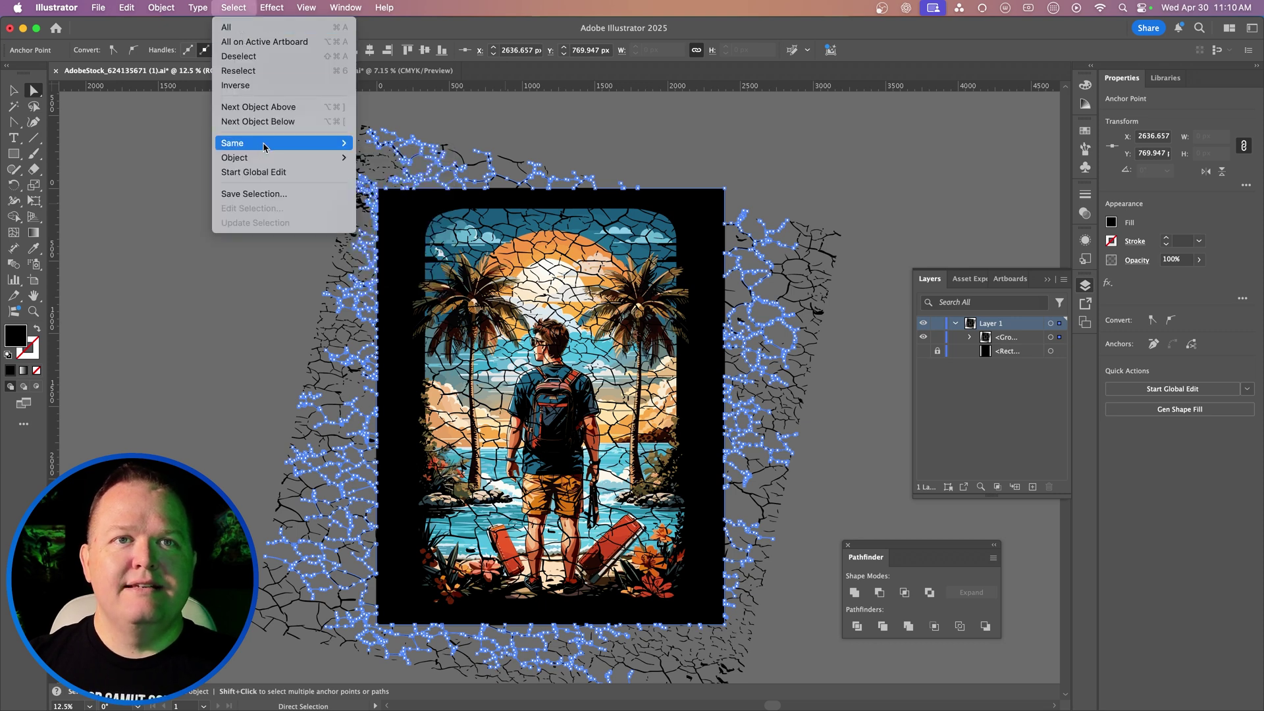
{"action": "mouse_move", "coordinate": [264, 147]}
{"action": "left_click", "coordinate": [415, 214]}
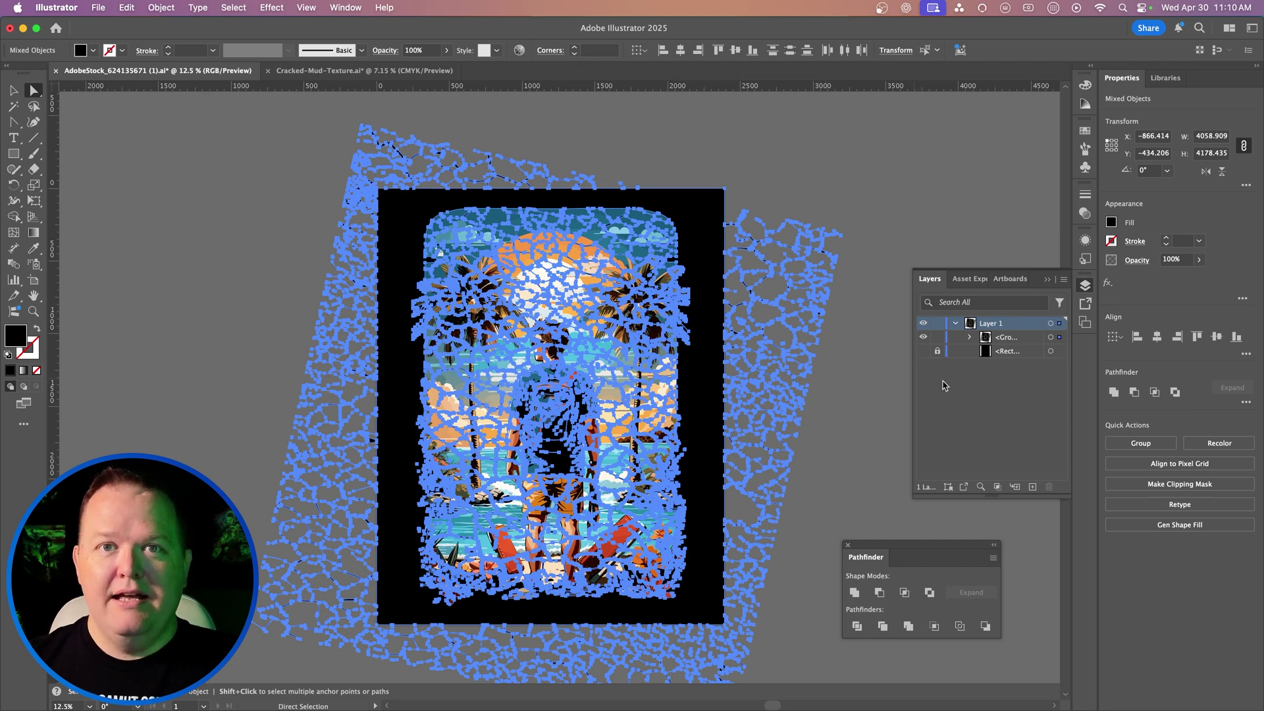
{"action": "key", "text": "Delete"}
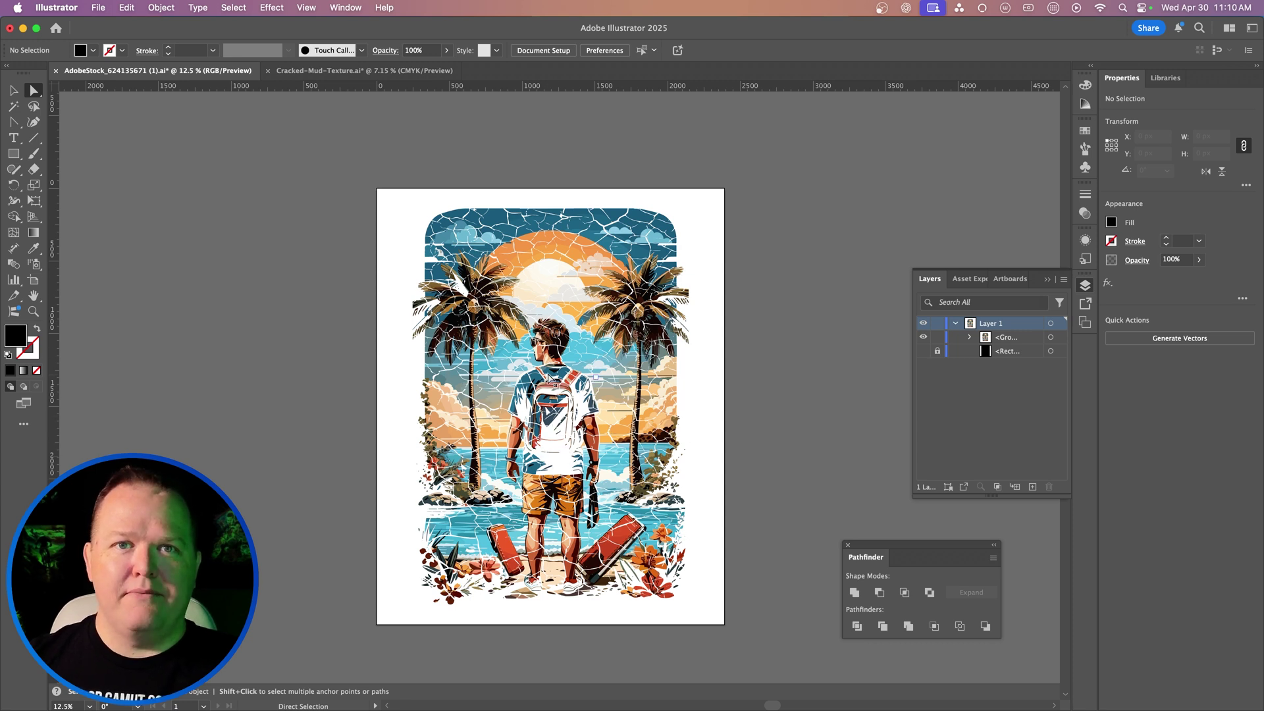
- Show the black rectangle to preview the cracked artwork, fit the artboard, then hide it again
{"action": "left_click", "coordinate": [924, 352]}
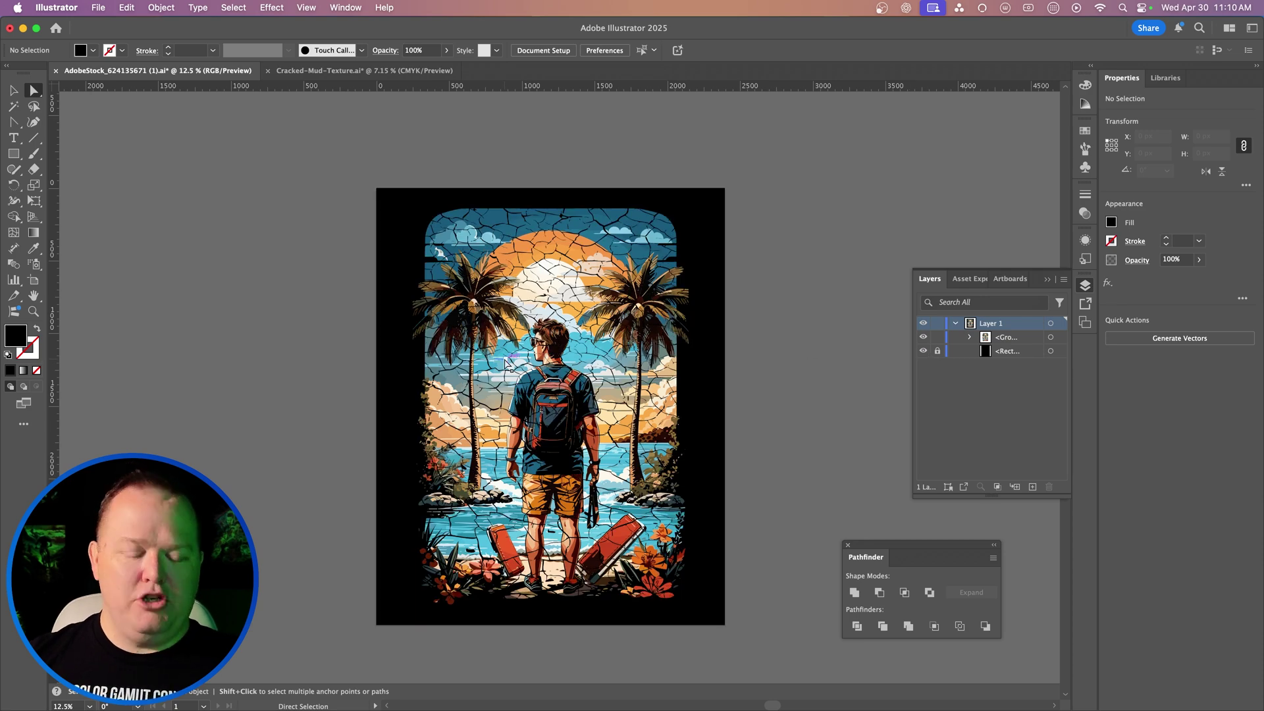
{"action": "scroll", "coordinate": [507, 364], "scroll_direction": "up", "scroll_amount": 4}
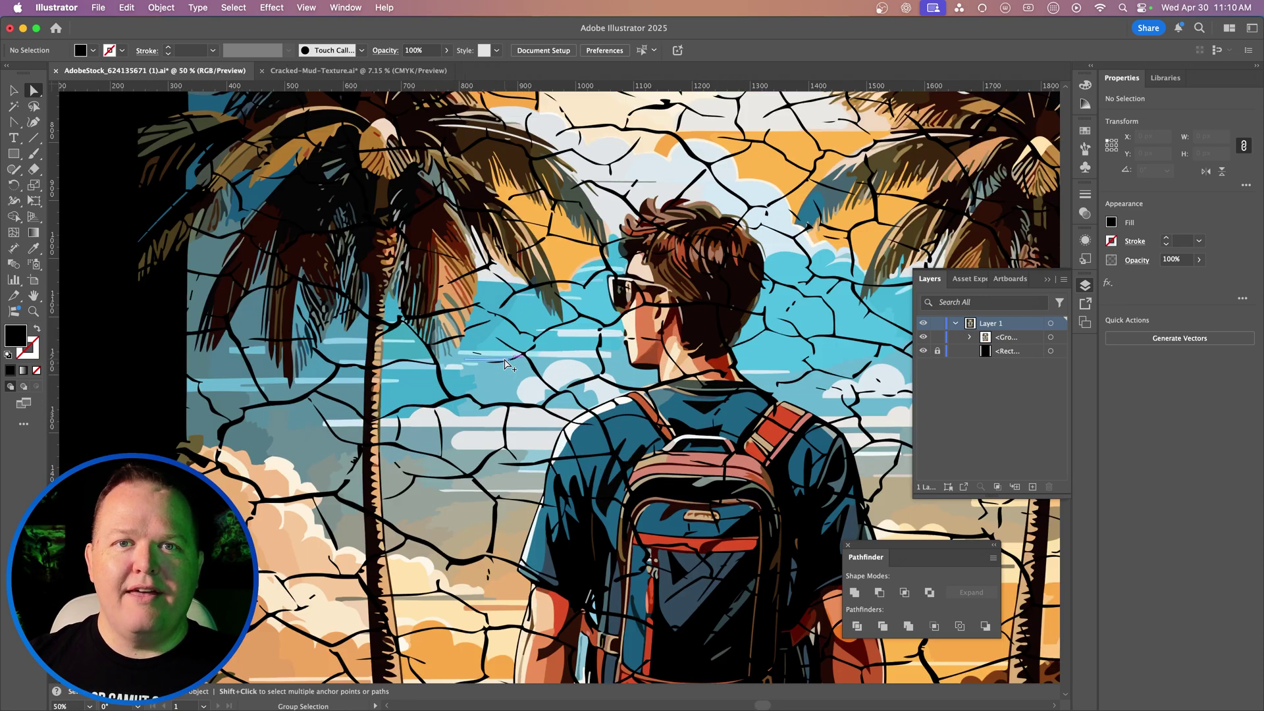
{"action": "scroll", "coordinate": [508, 364], "scroll_direction": "down", "scroll_amount": 2}
{"action": "scroll", "coordinate": [507, 364], "scroll_direction": "right", "scroll_amount": 5}
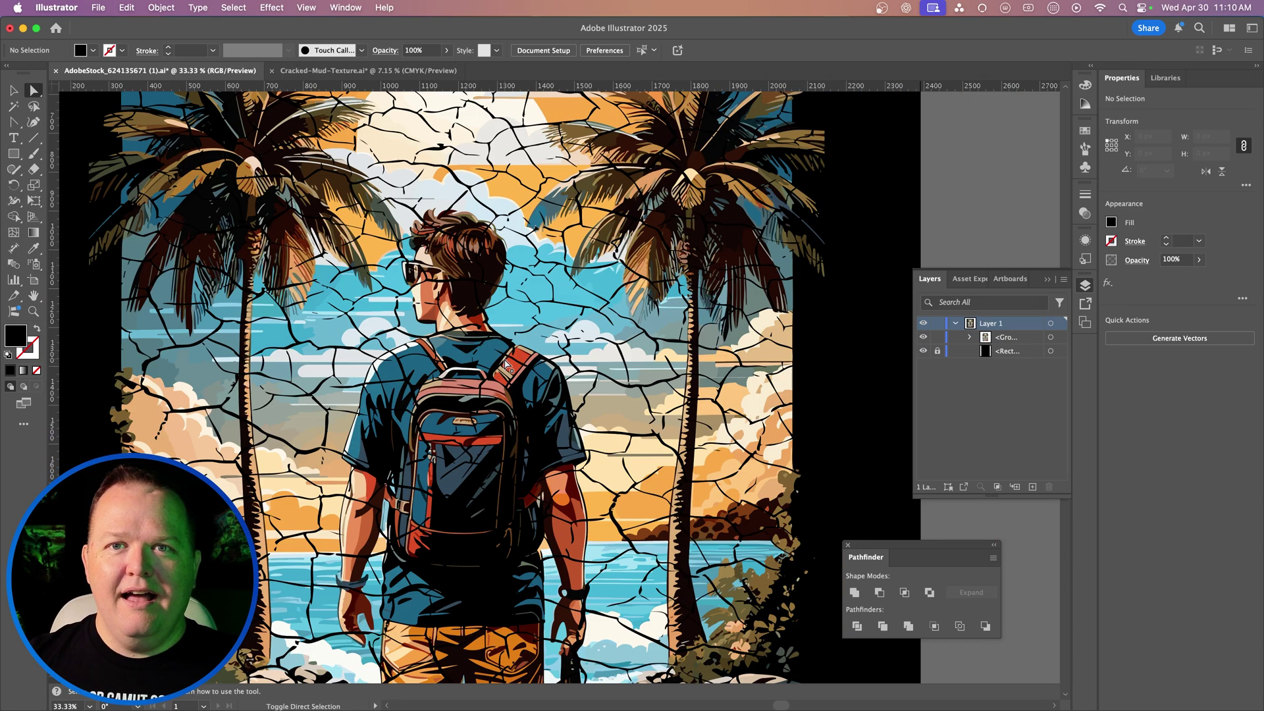
{"action": "scroll", "coordinate": [507, 365], "scroll_direction": "left", "scroll_amount": 3}
{"action": "scroll", "coordinate": [507, 365], "scroll_direction": "down", "scroll_amount": 2}
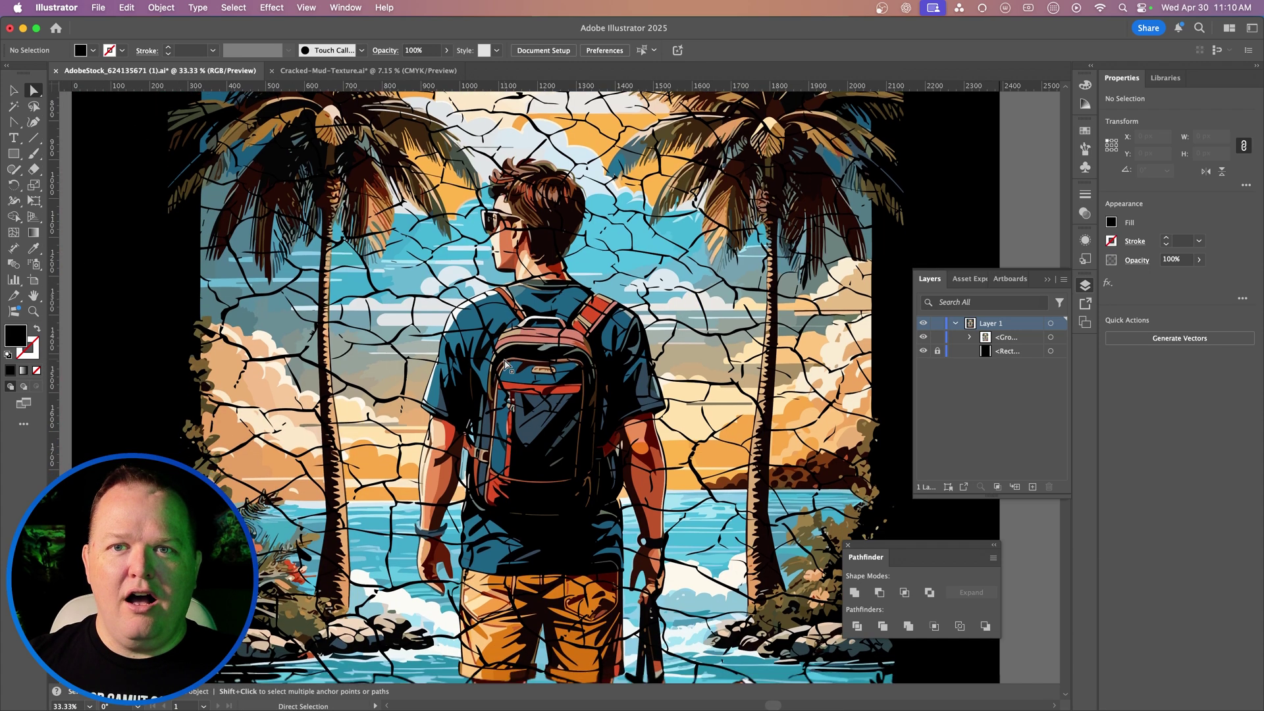
{"action": "key", "text": "v"}
{"action": "key", "text": "super+minus"}
{"action": "key", "text": "super+minus"}
{"action": "left_click", "coordinate": [923, 352]}
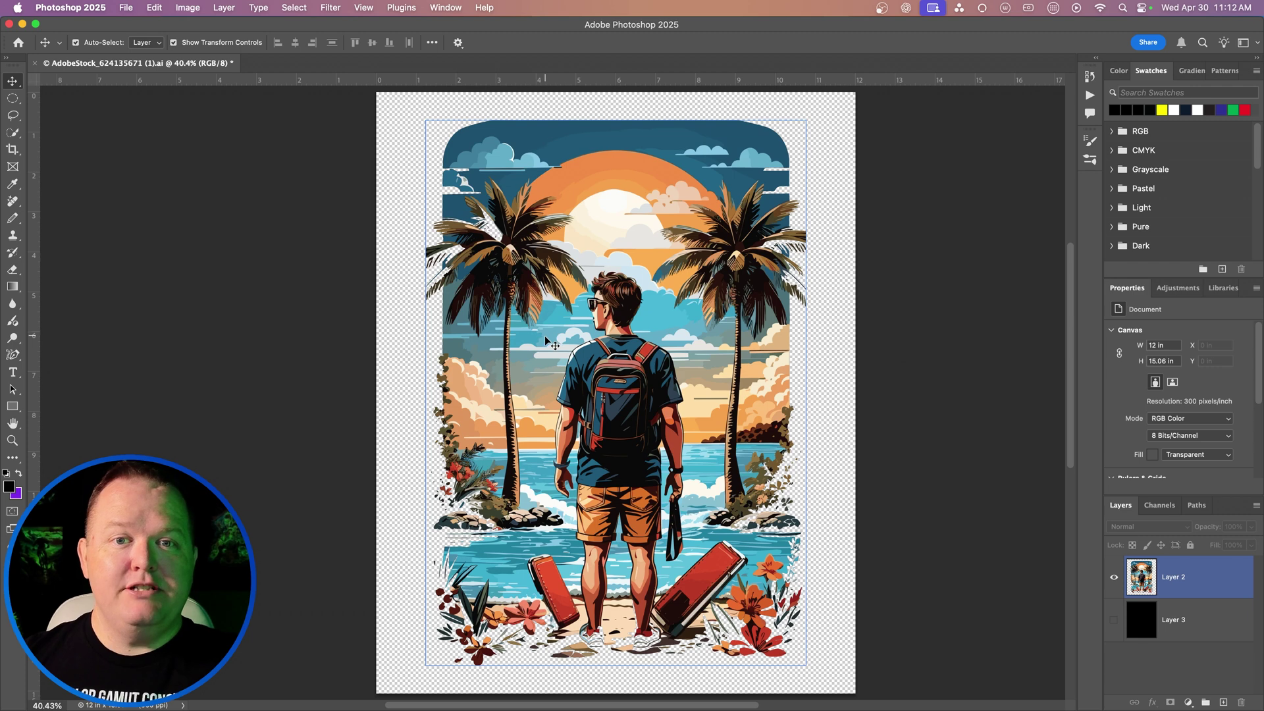
- Quick Look Cracked-Paint-Texture.jpg, then open it with Adobe Photoshop 2025
{"action": "key", "text": "super+Tab"}
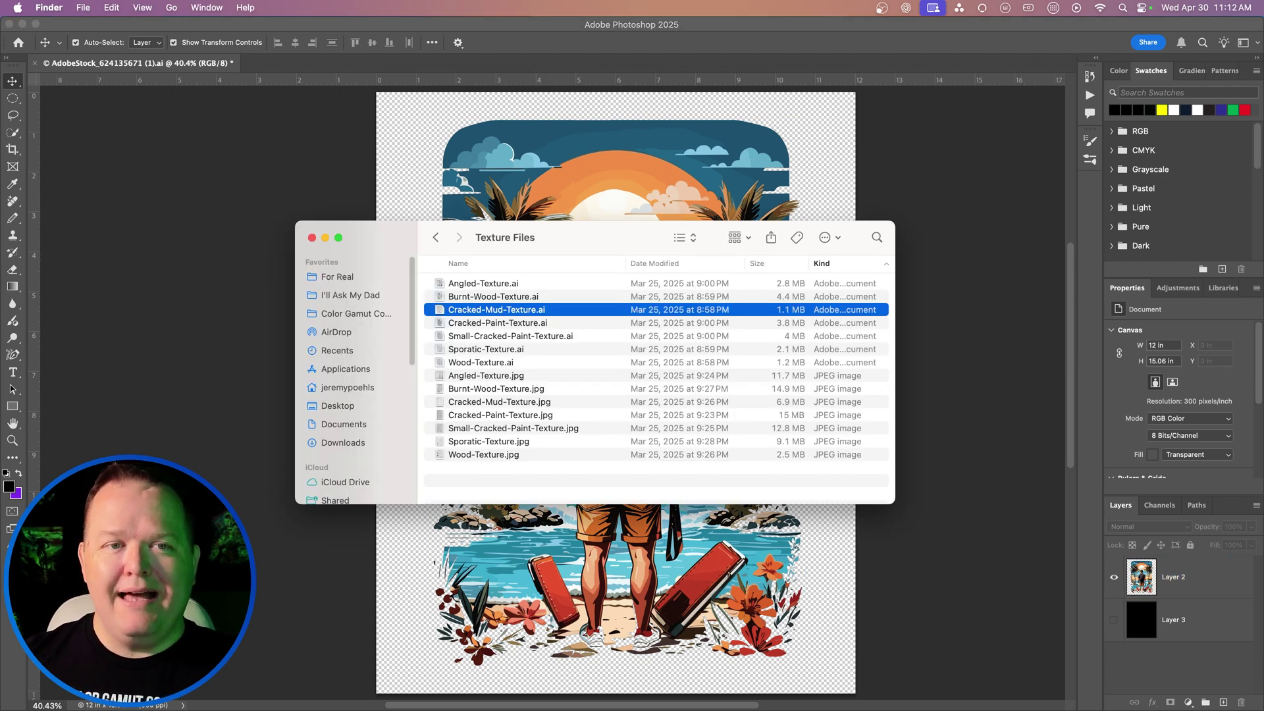
{"action": "left_click", "coordinate": [489, 417]}
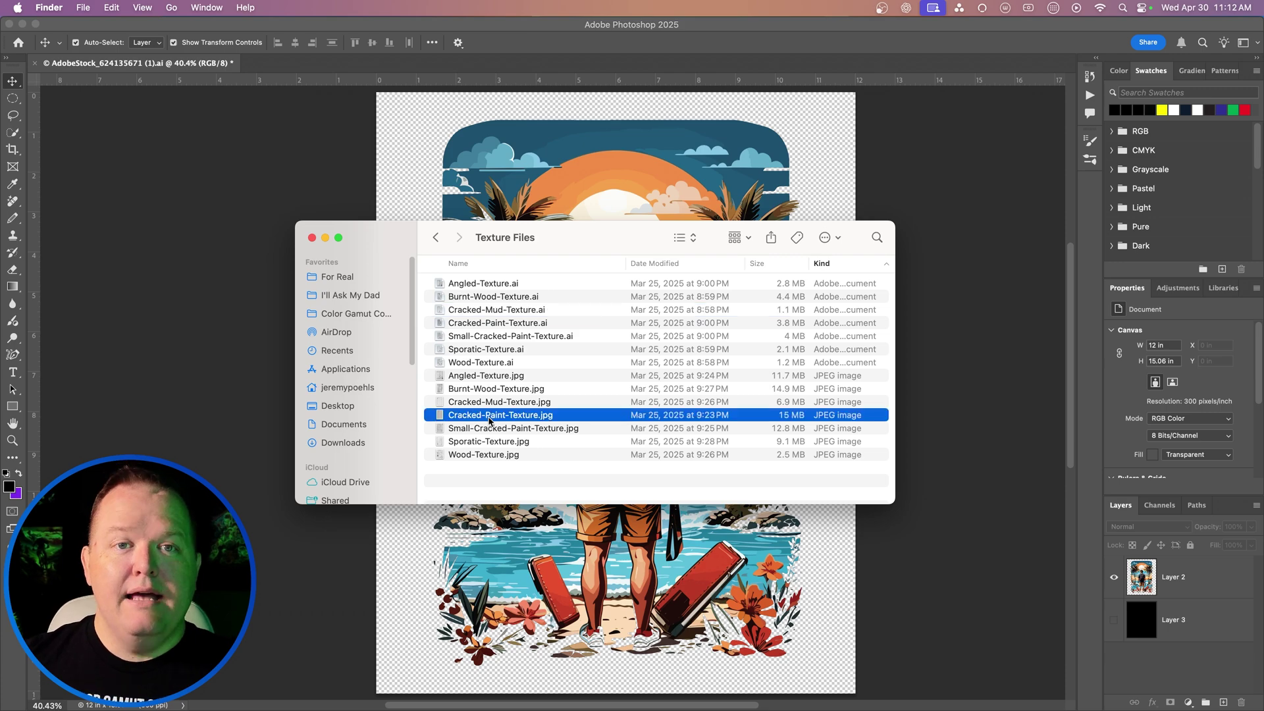
{"action": "key", "text": "space"}
{"action": "key", "text": "space"}
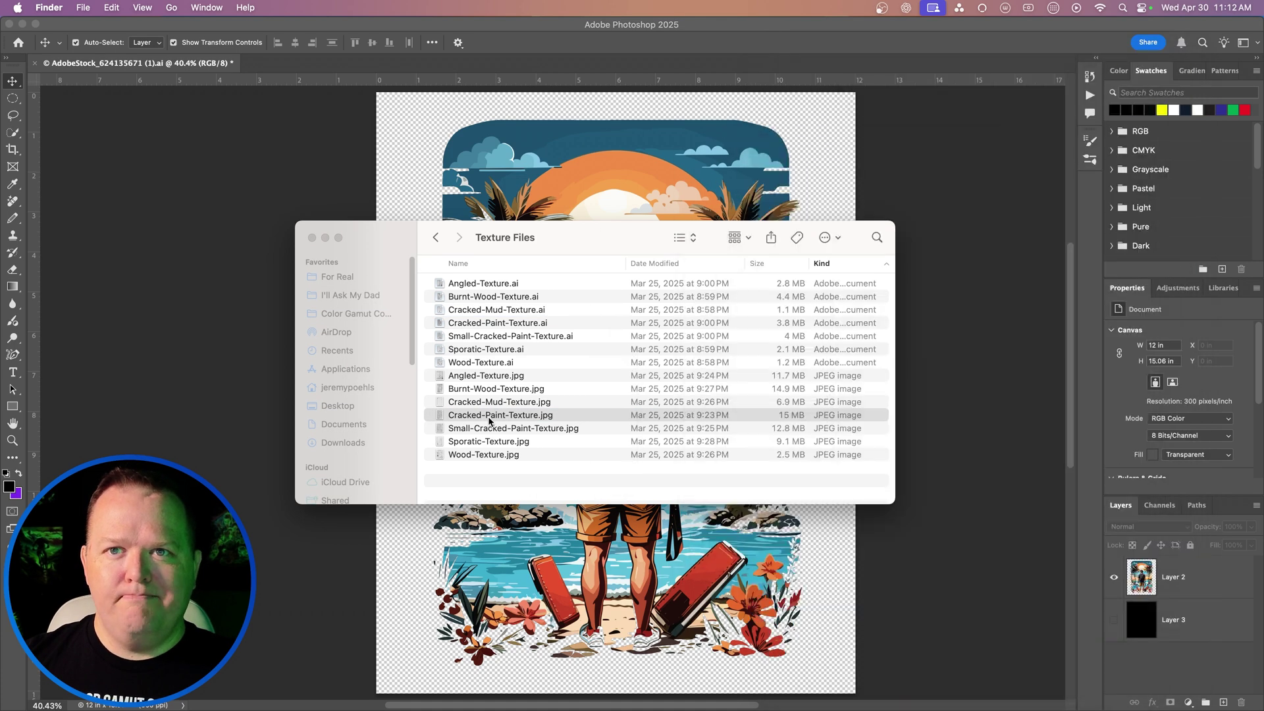
{"action": "right_click", "coordinate": [488, 418]}
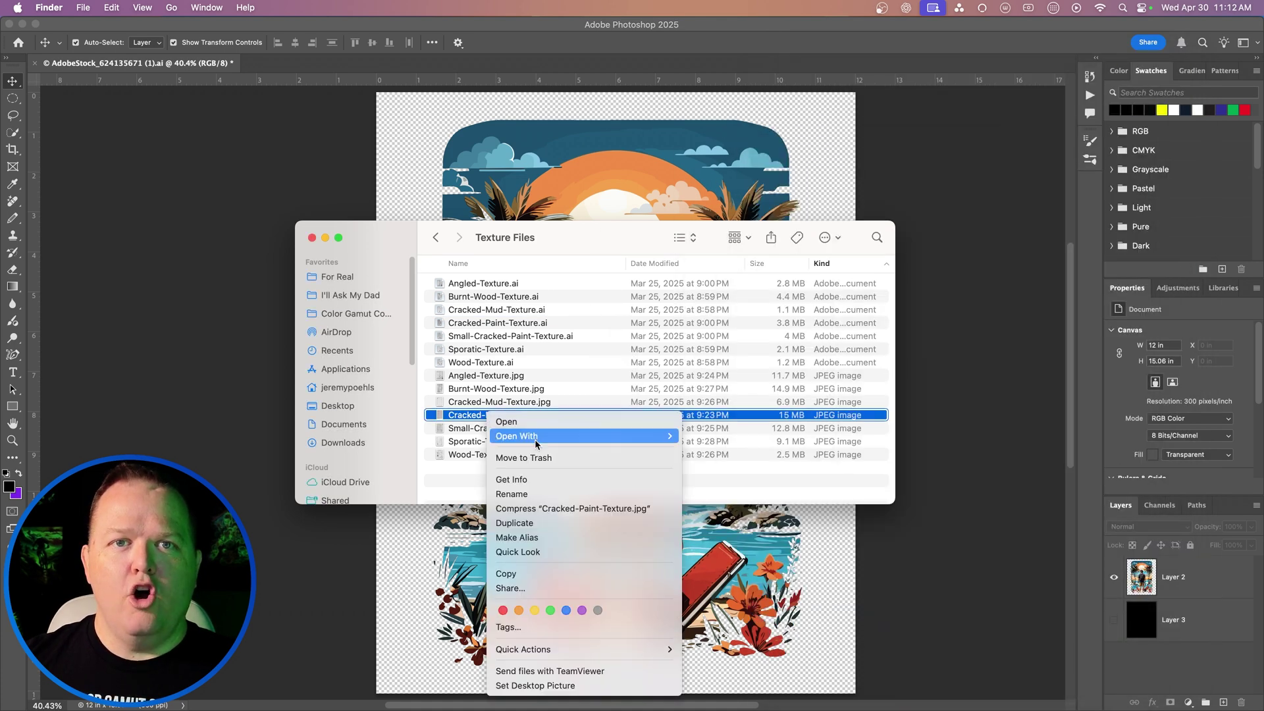
{"action": "mouse_move", "coordinate": [535, 437]}
{"action": "left_click", "coordinate": [750, 501]}
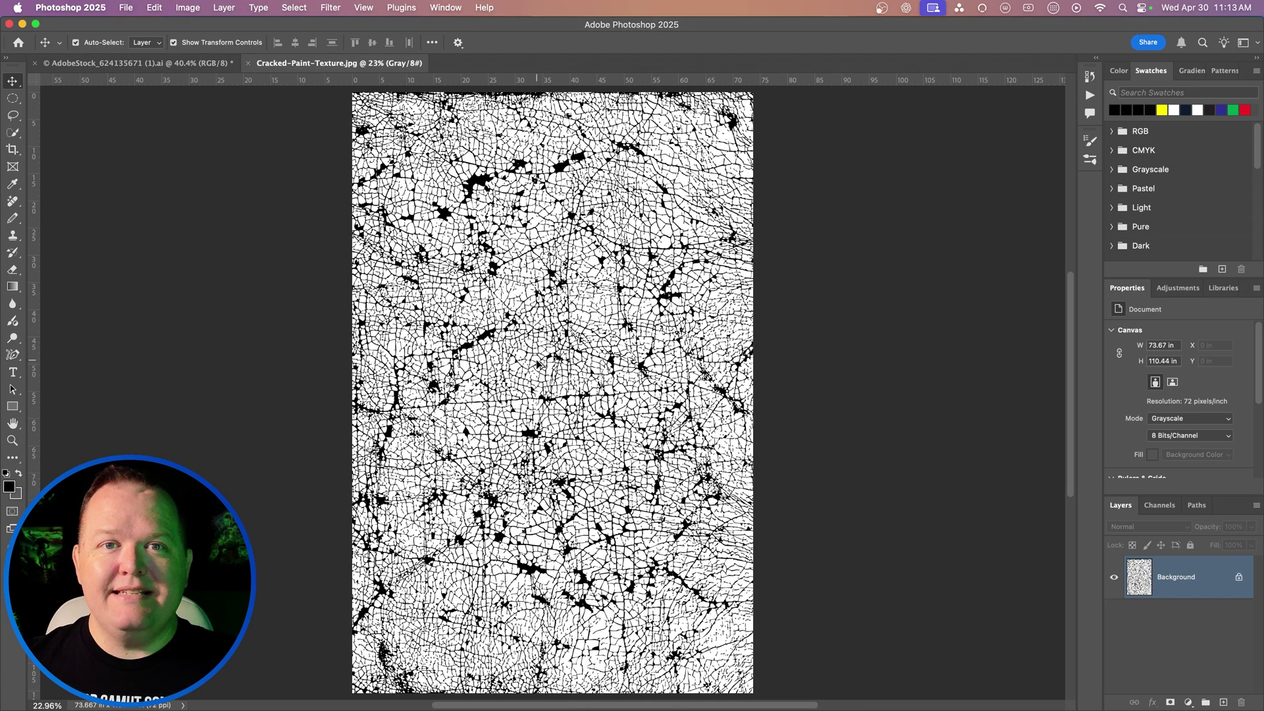
{"action": "scroll", "coordinate": [536, 364], "scroll_direction": "up", "scroll_amount": 10}
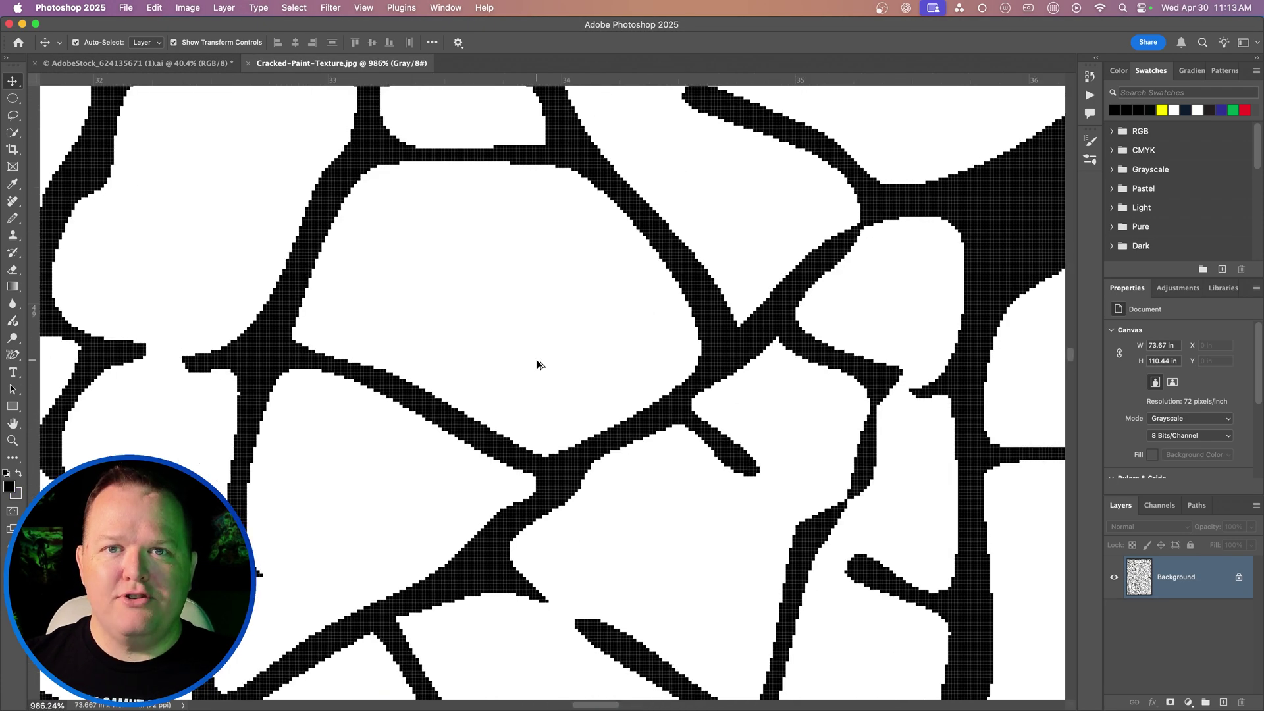
{"action": "scroll", "coordinate": [537, 364], "scroll_direction": "down", "scroll_amount": 8}
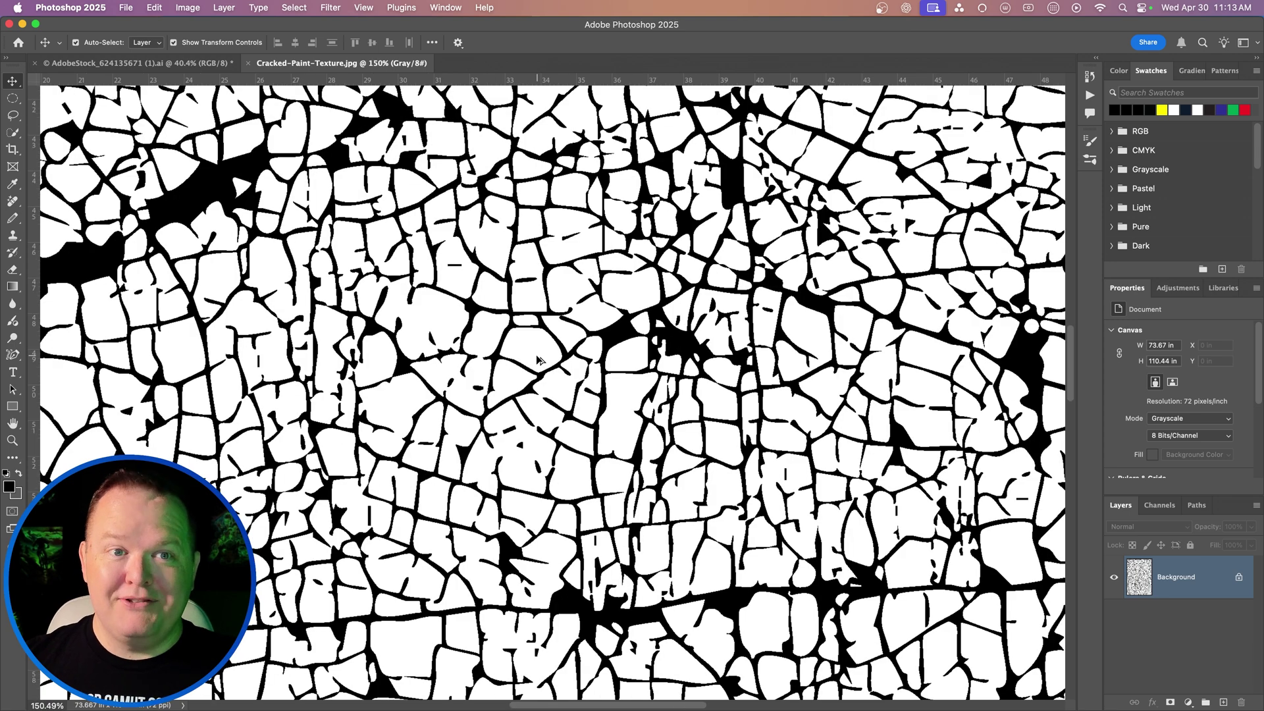
{"action": "scroll", "coordinate": [537, 361], "scroll_direction": "down", "scroll_amount": 4}
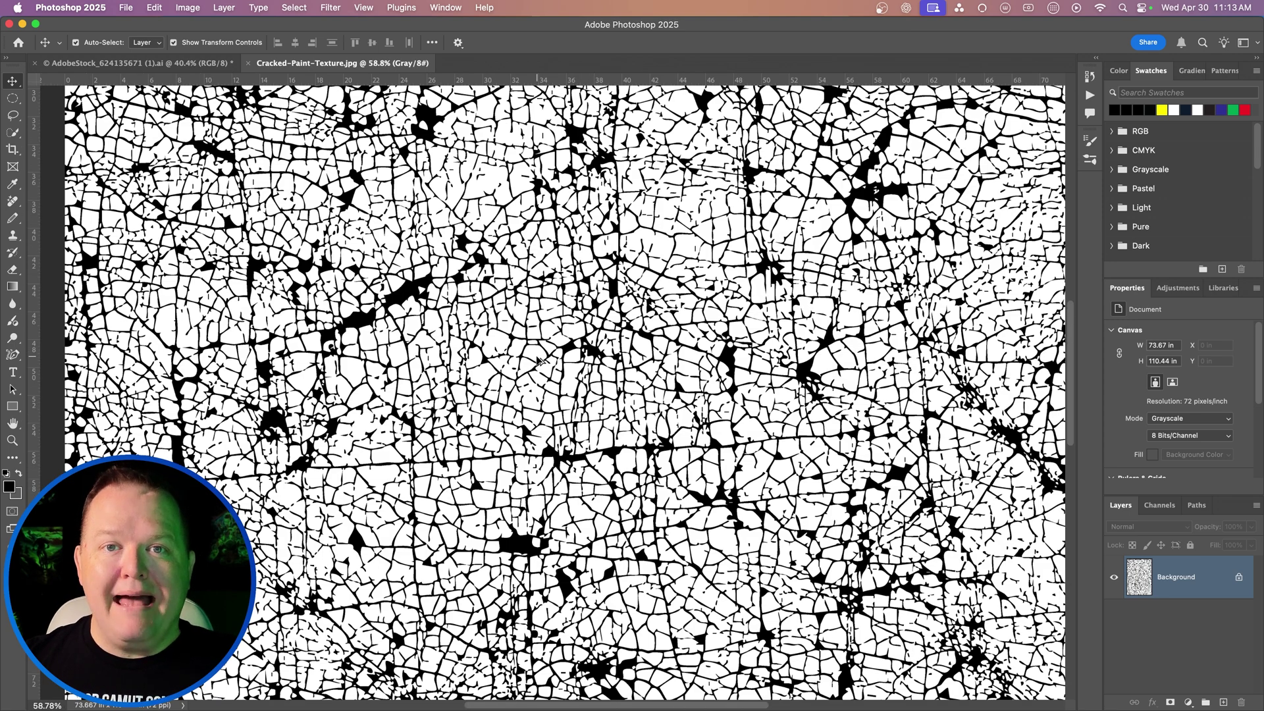
{"action": "scroll", "coordinate": [537, 362], "scroll_direction": "down", "scroll_amount": 2}
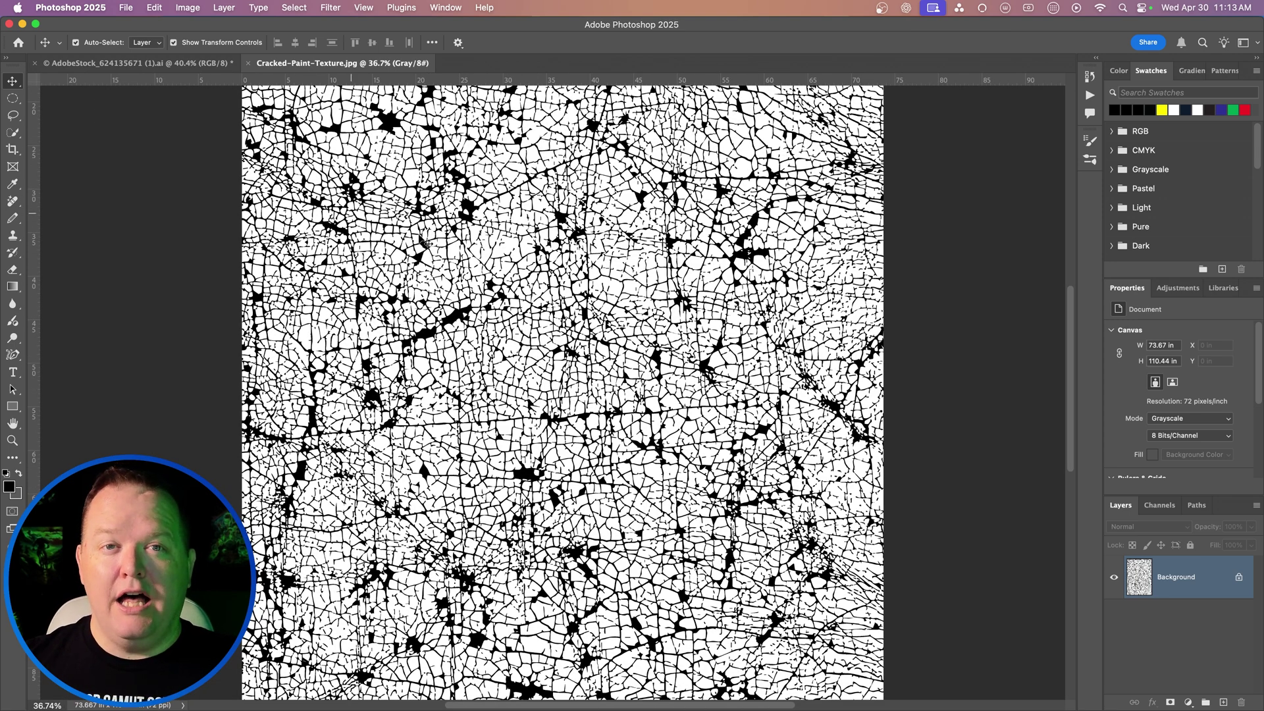
{"action": "scroll", "coordinate": [598, 344], "scroll_direction": "down", "scroll_amount": 2}
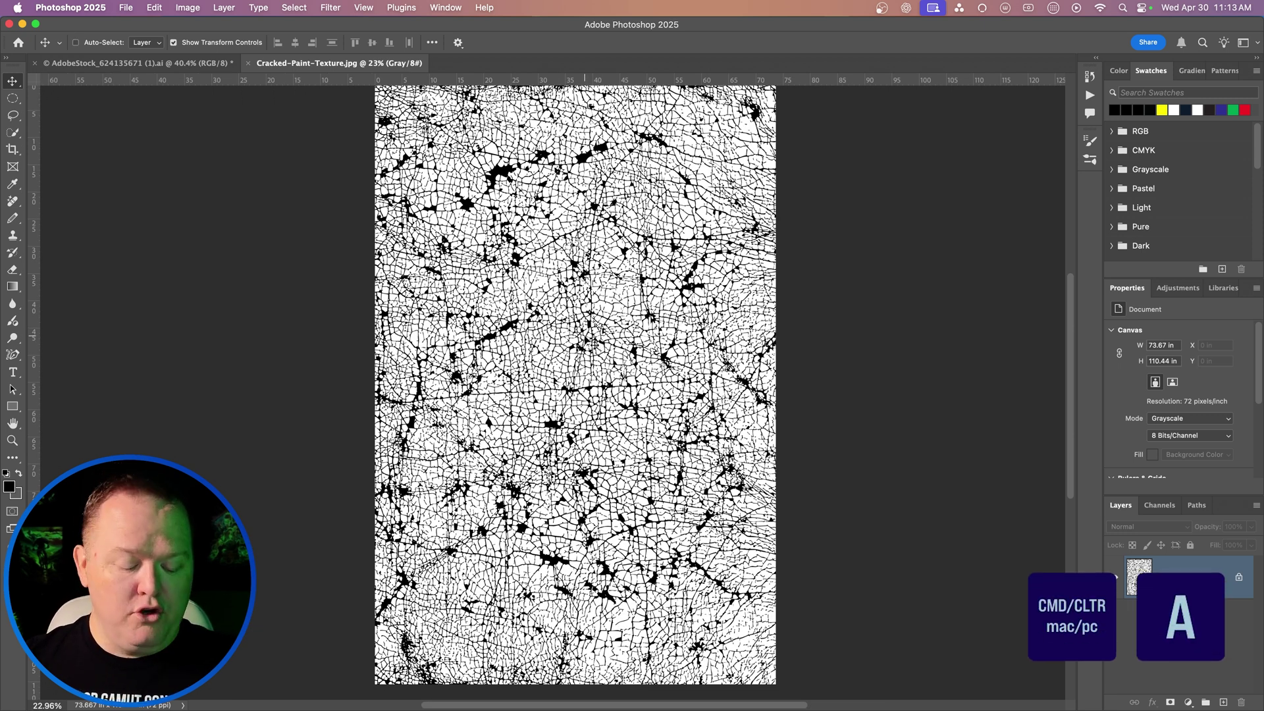
- Copy the whole cracked-paint texture and paste it into a new layer mask on Layer 2
{"action": "key", "text": "super+a"}
{"action": "key", "text": "super+c"}
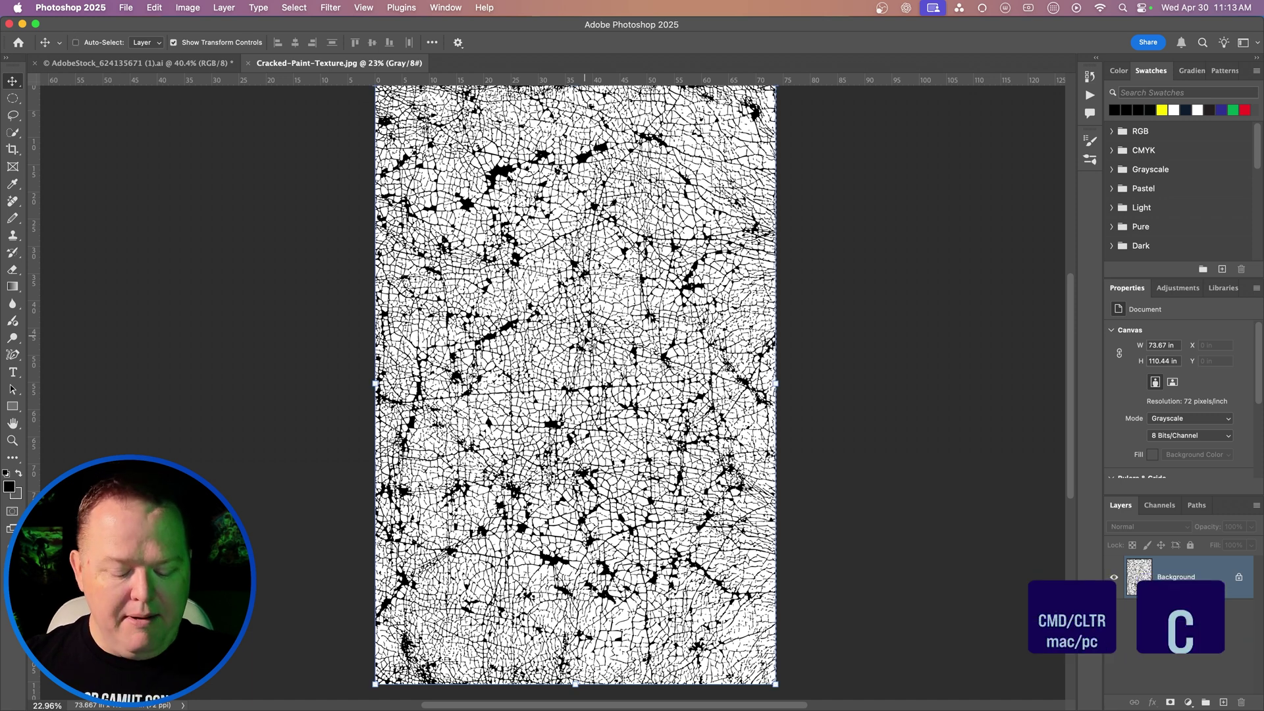
{"action": "left_click", "coordinate": [115, 63]}
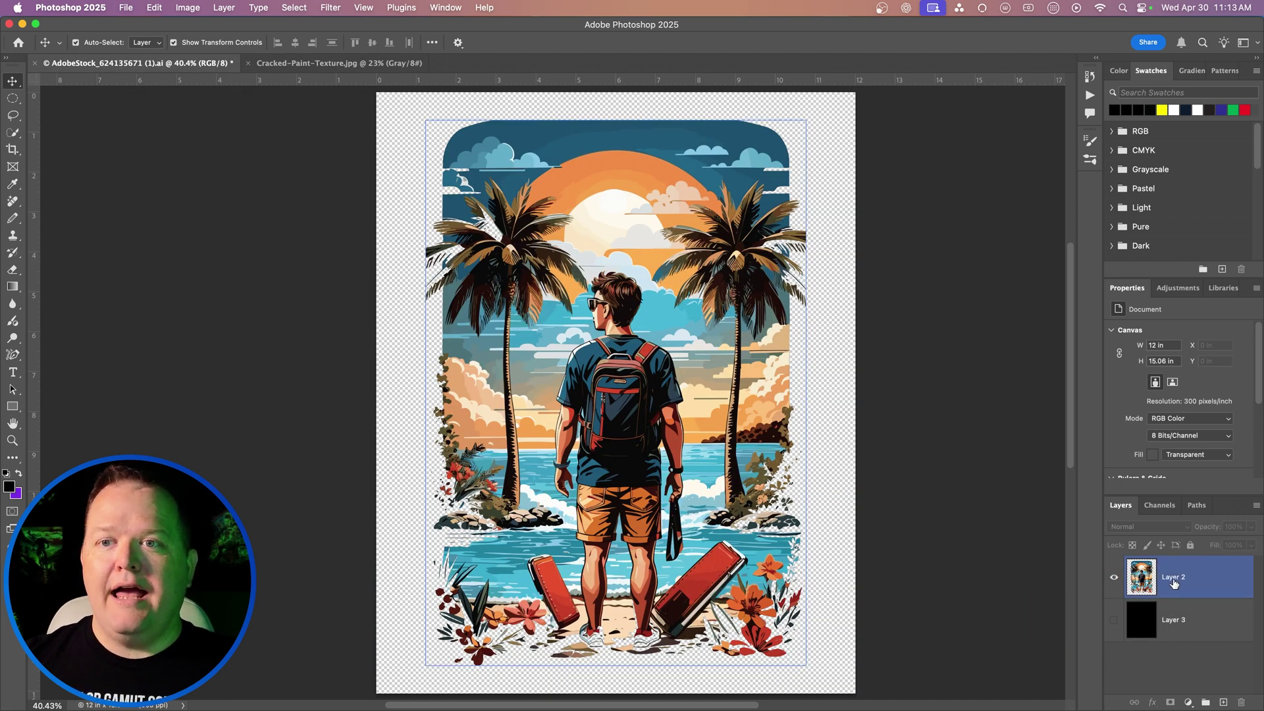
{"action": "left_click", "coordinate": [1170, 703]}
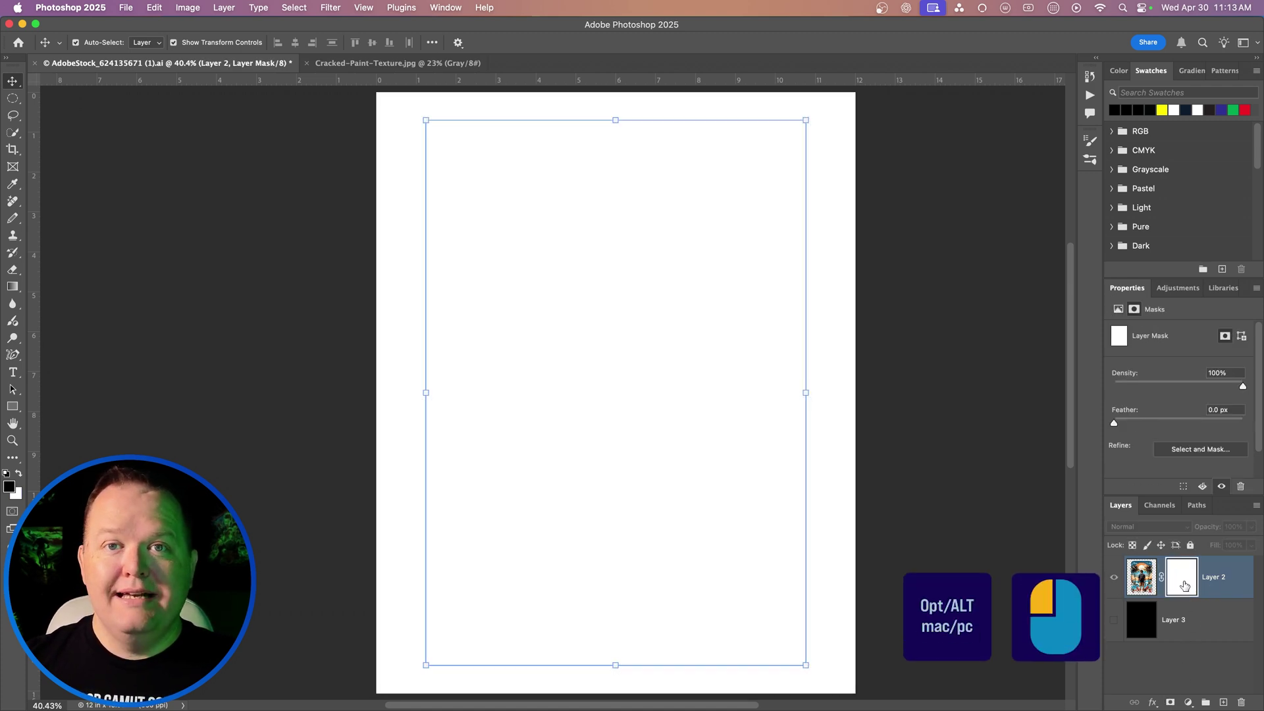
{"action": "left_click", "coordinate": [1184, 585], "text": "alt"}
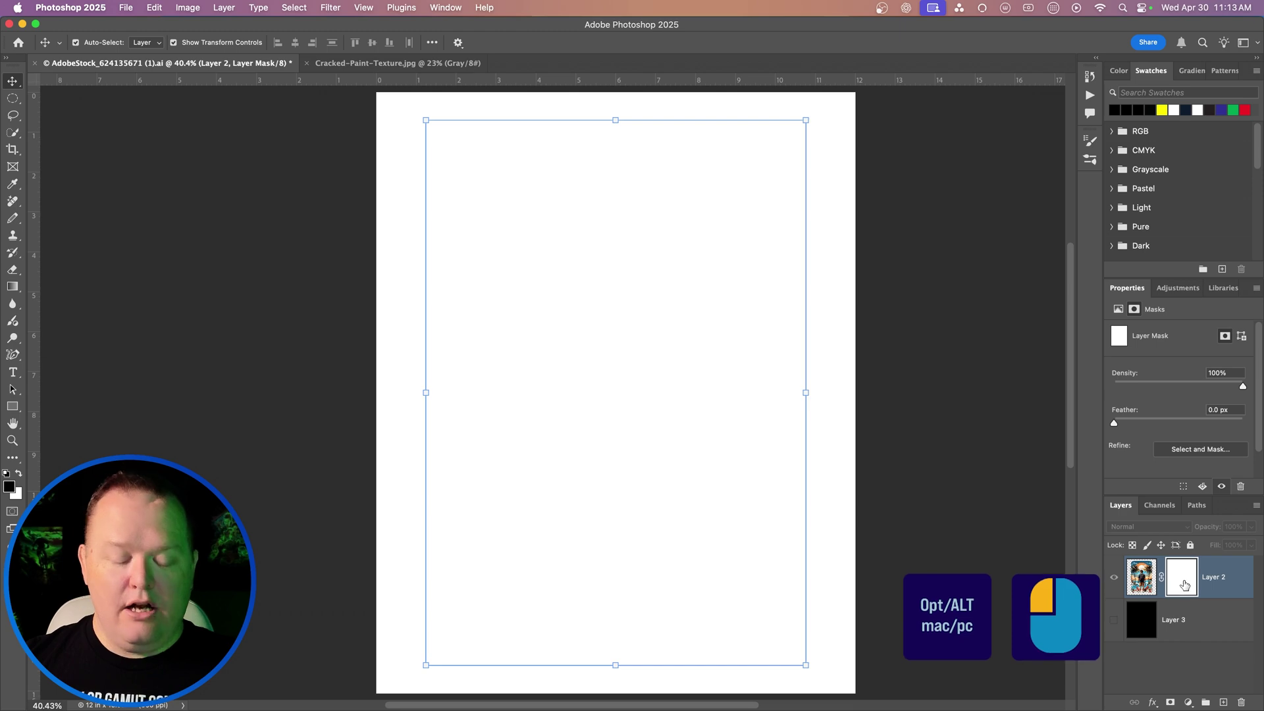
{"action": "key", "text": "super+v"}
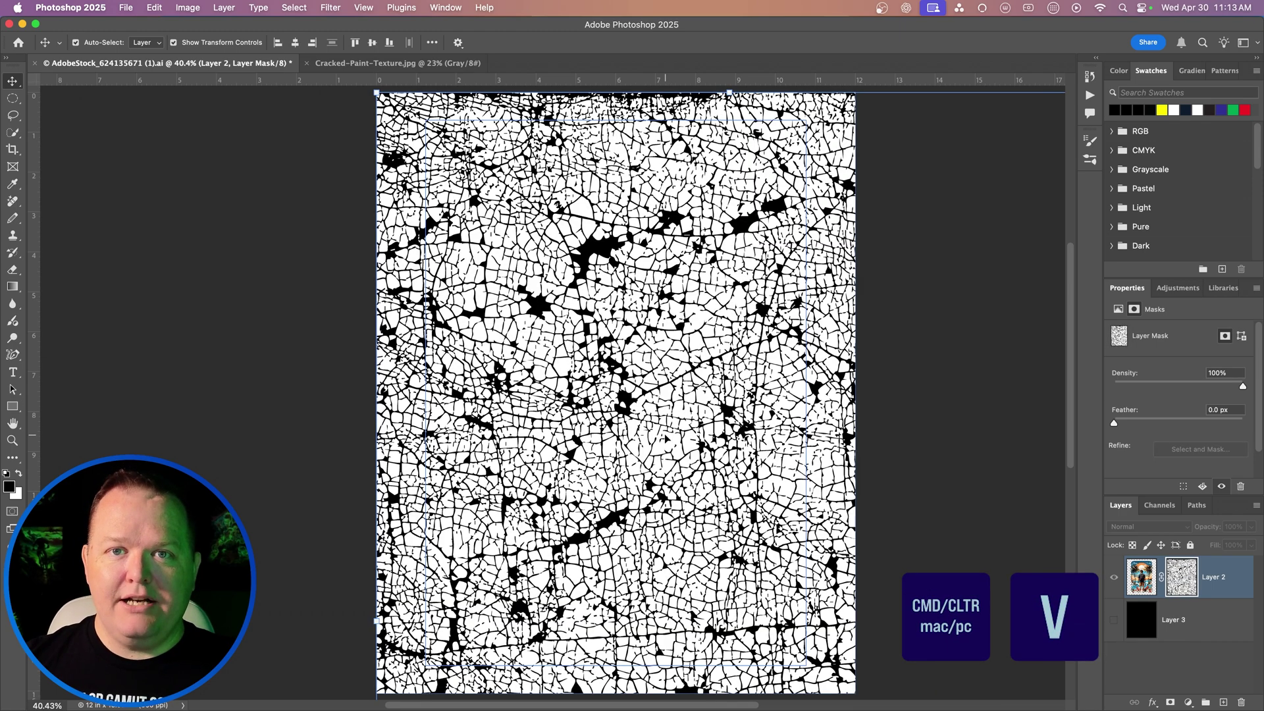
- Reposition the pasted crack texture in the mask and scale it to about 87.29%
{"action": "scroll", "coordinate": [683, 453], "scroll_direction": "down", "scroll_amount": 3}
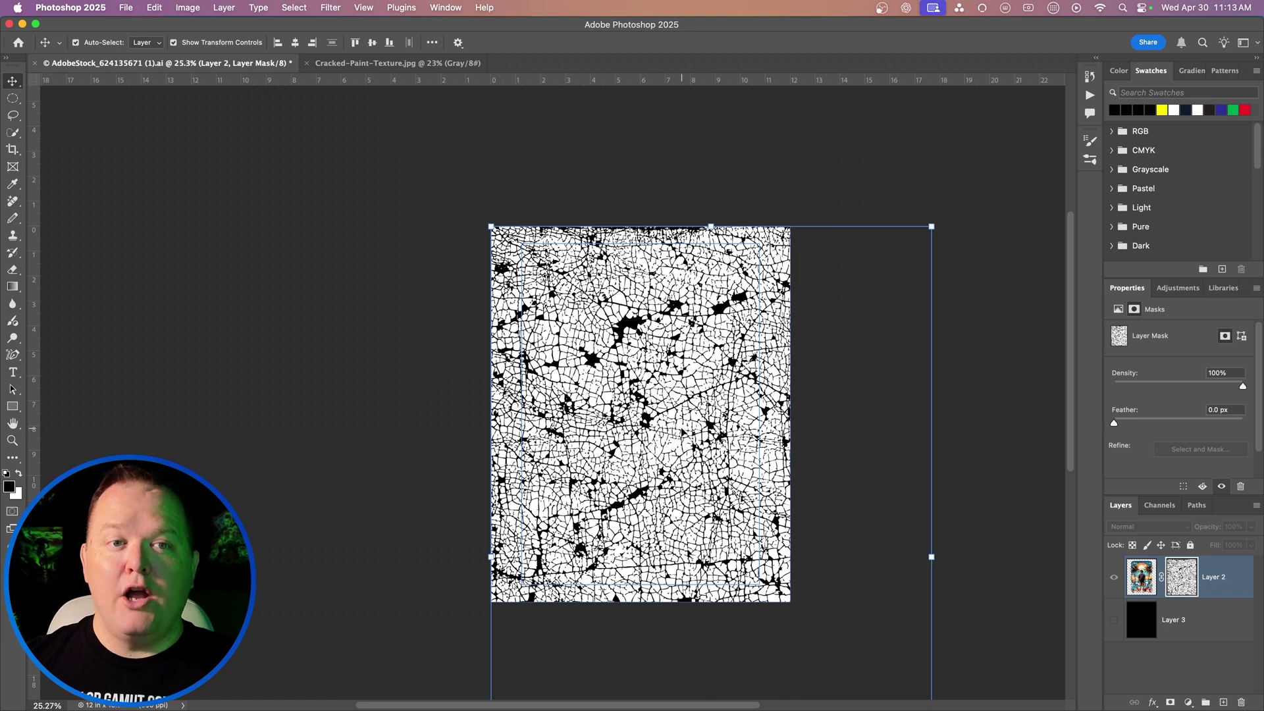
{"action": "left_click_drag", "start_coordinate": [684, 432], "coordinate": [592, 281]}
{"action": "left_click_drag", "start_coordinate": [658, 375], "coordinate": [691, 359]}
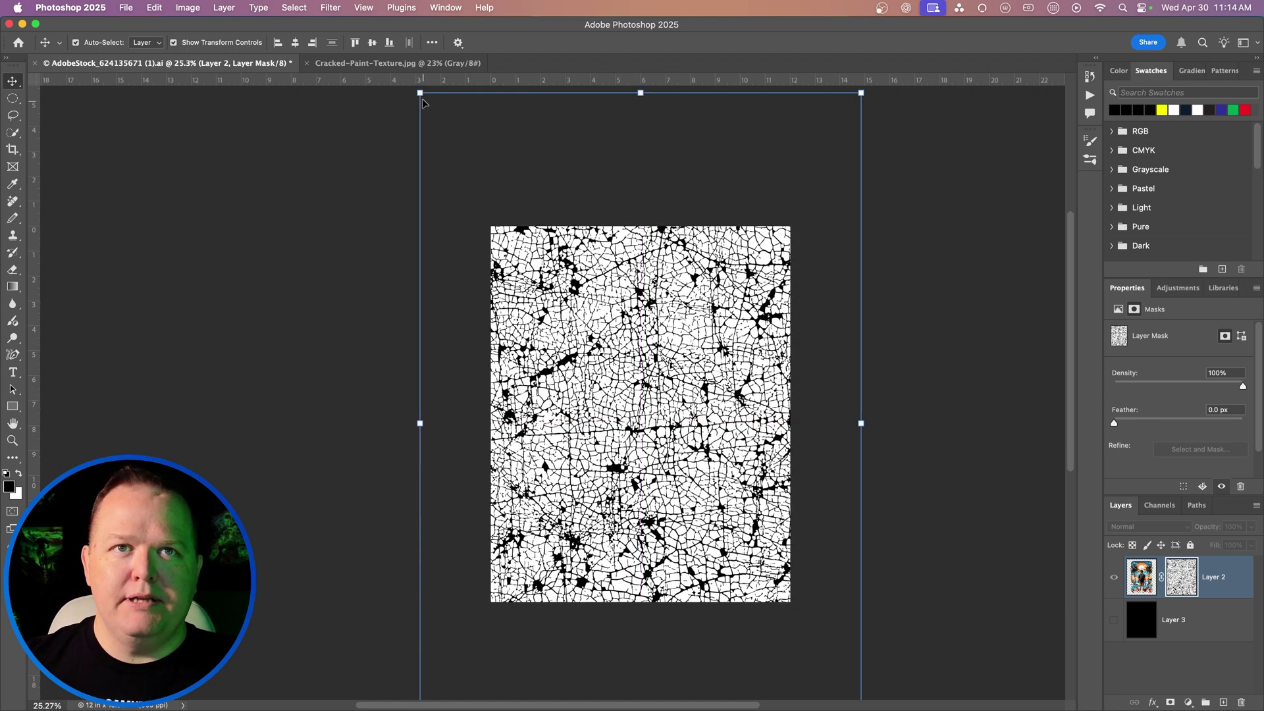
{"action": "mouse_move", "coordinate": [422, 95]}
{"action": "left_mouse_down"}
{"action": "mouse_move", "coordinate": [452, 141]}
{"action": "mouse_move", "coordinate": [433, 112]}
{"action": "left_mouse_up"}
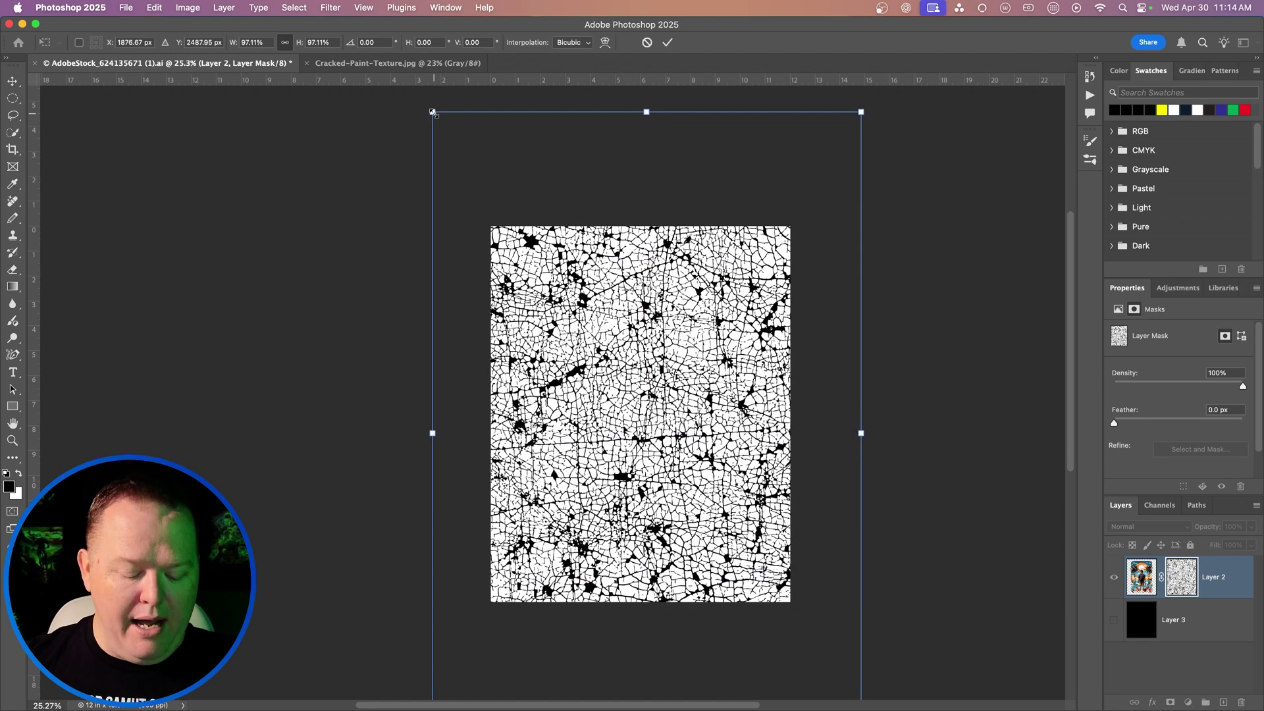
{"action": "key", "text": "super+z"}
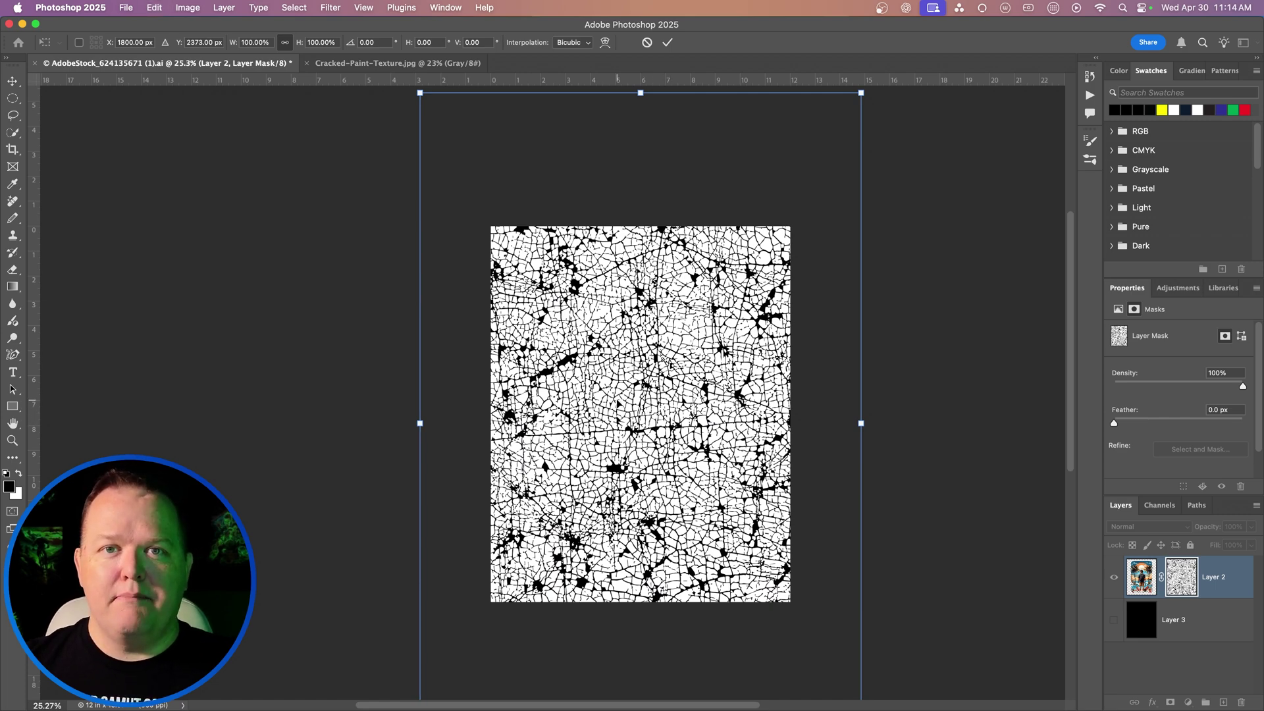
{"action": "left_click_drag", "start_coordinate": [618, 403], "coordinate": [618, 413]}
{"action": "left_click_drag", "start_coordinate": [419, 103], "coordinate": [472, 186]}
{"action": "left_click_drag", "start_coordinate": [635, 355], "coordinate": [608, 297]}
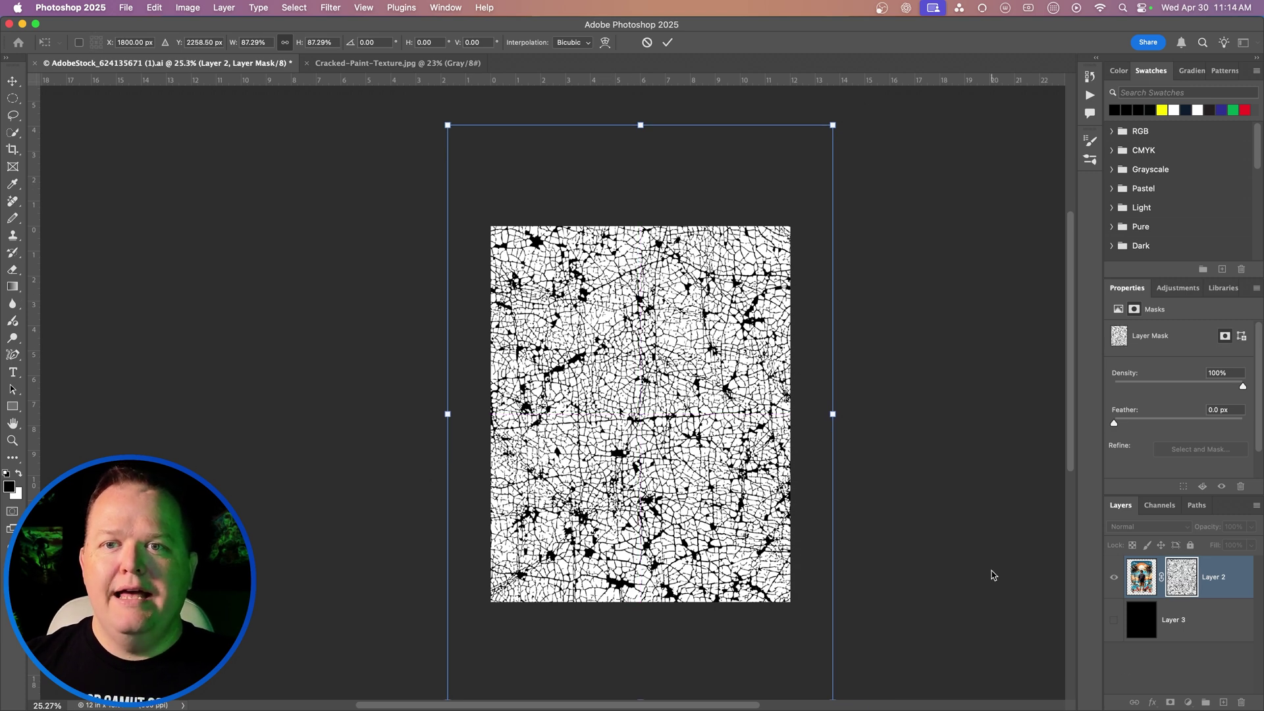
{"action": "key", "text": "Return"}
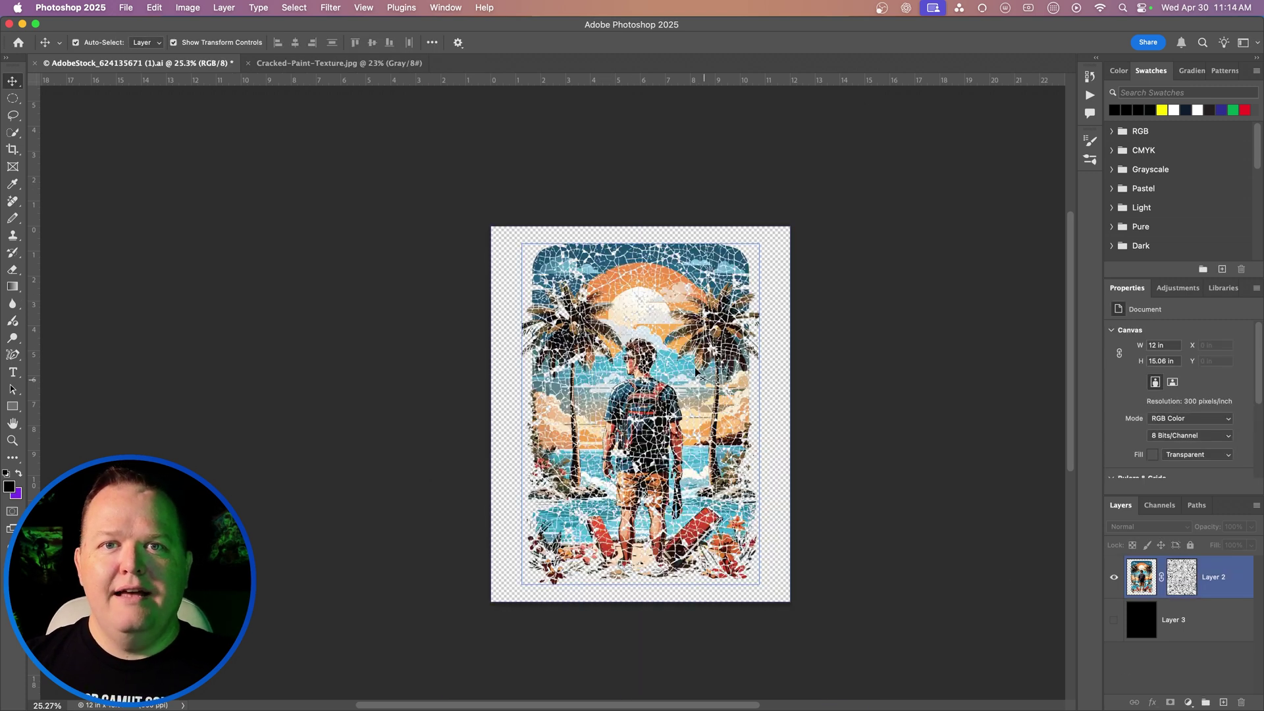
- Compare the cracked-texture mask with and without it, leaving it undone
{"action": "scroll", "coordinate": [661, 395], "scroll_direction": "up", "scroll_amount": 5}
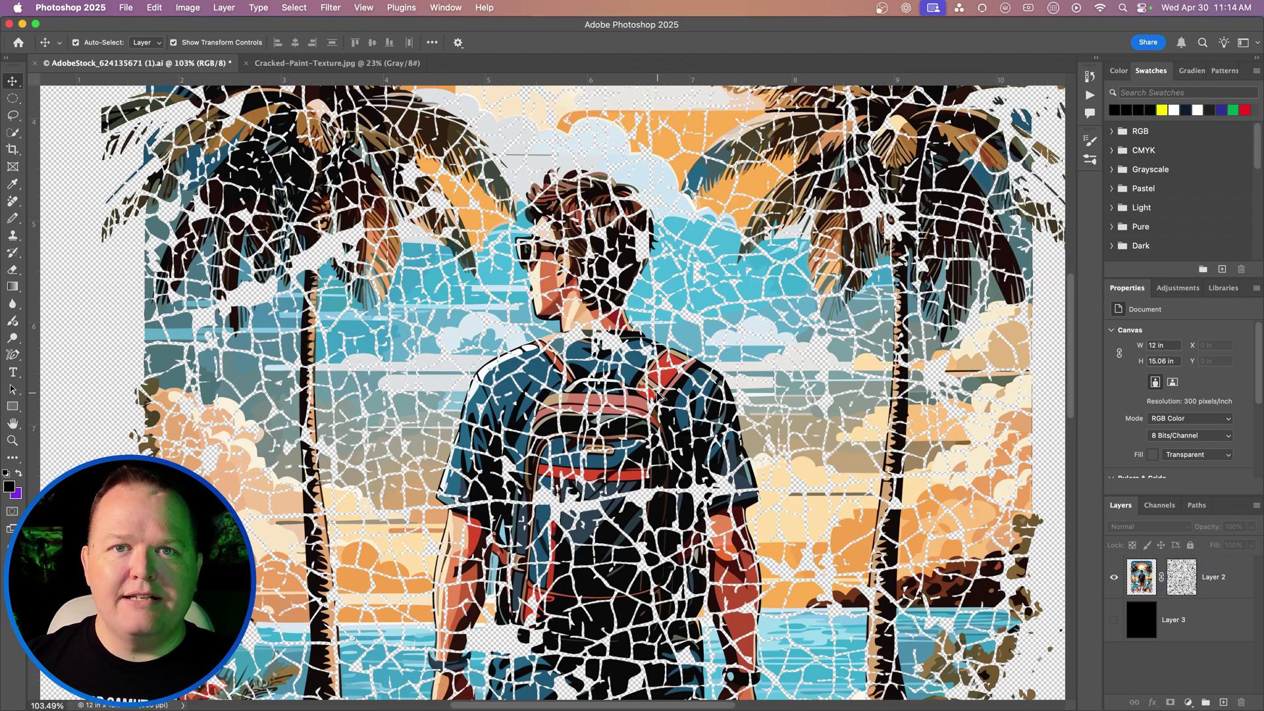
{"action": "scroll", "coordinate": [660, 395], "scroll_direction": "down", "scroll_amount": 3}
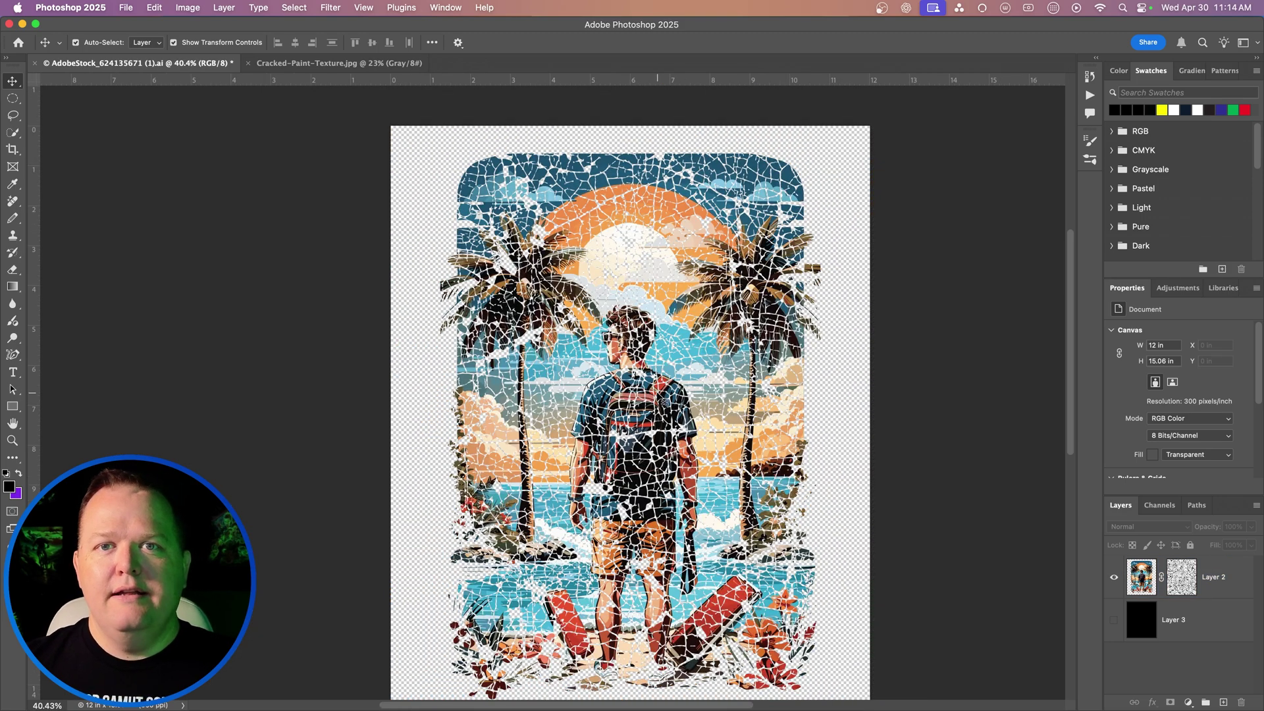
{"action": "key", "text": "super+z"}
{"action": "key", "text": "super+shift+z"}
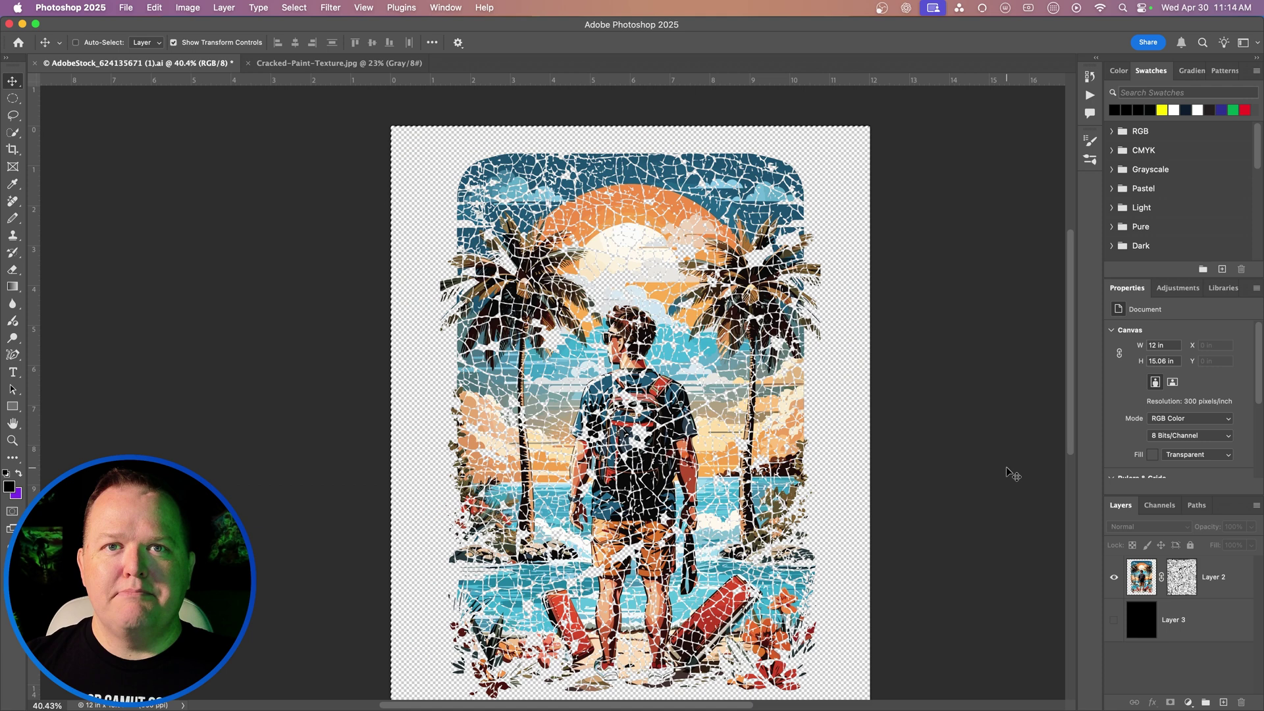
{"action": "key", "text": "super+z"}
- Re-paste the crack texture into Layer 2's mask, scaled to about 62.4% to fill the canvas
{"action": "left_click", "coordinate": [1188, 584]}
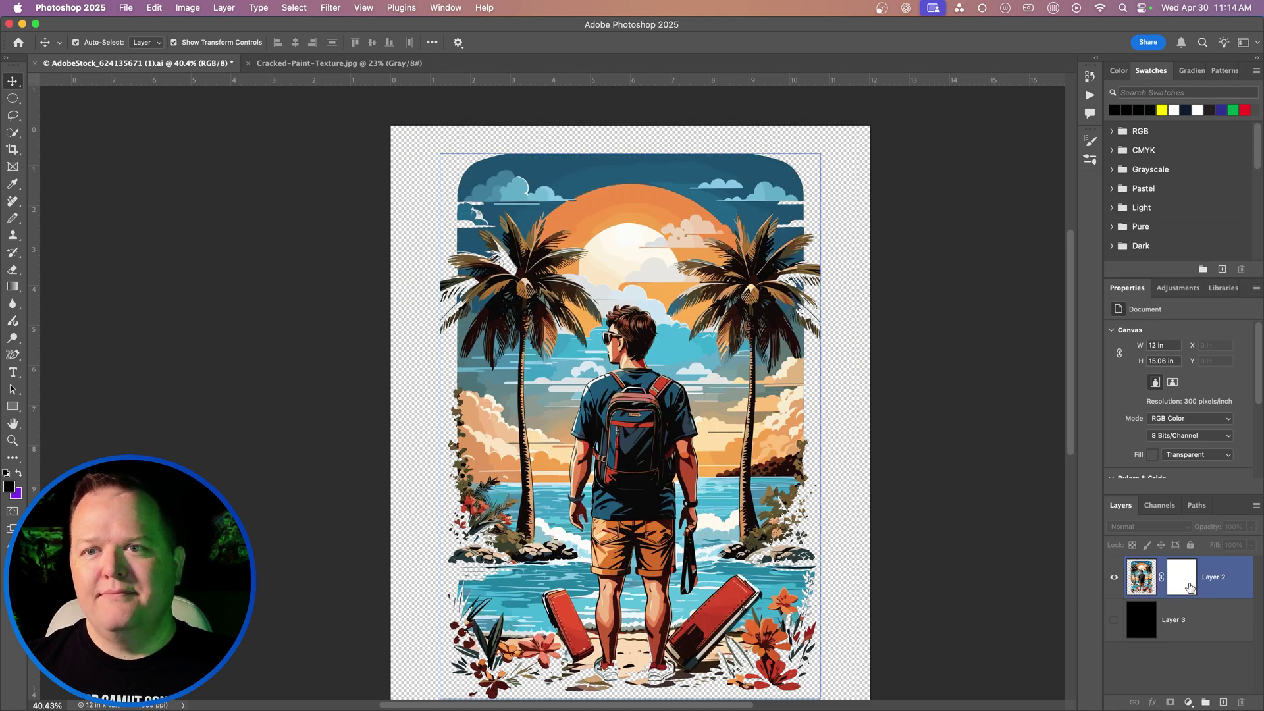
{"action": "left_click", "coordinate": [1189, 586], "text": "alt"}
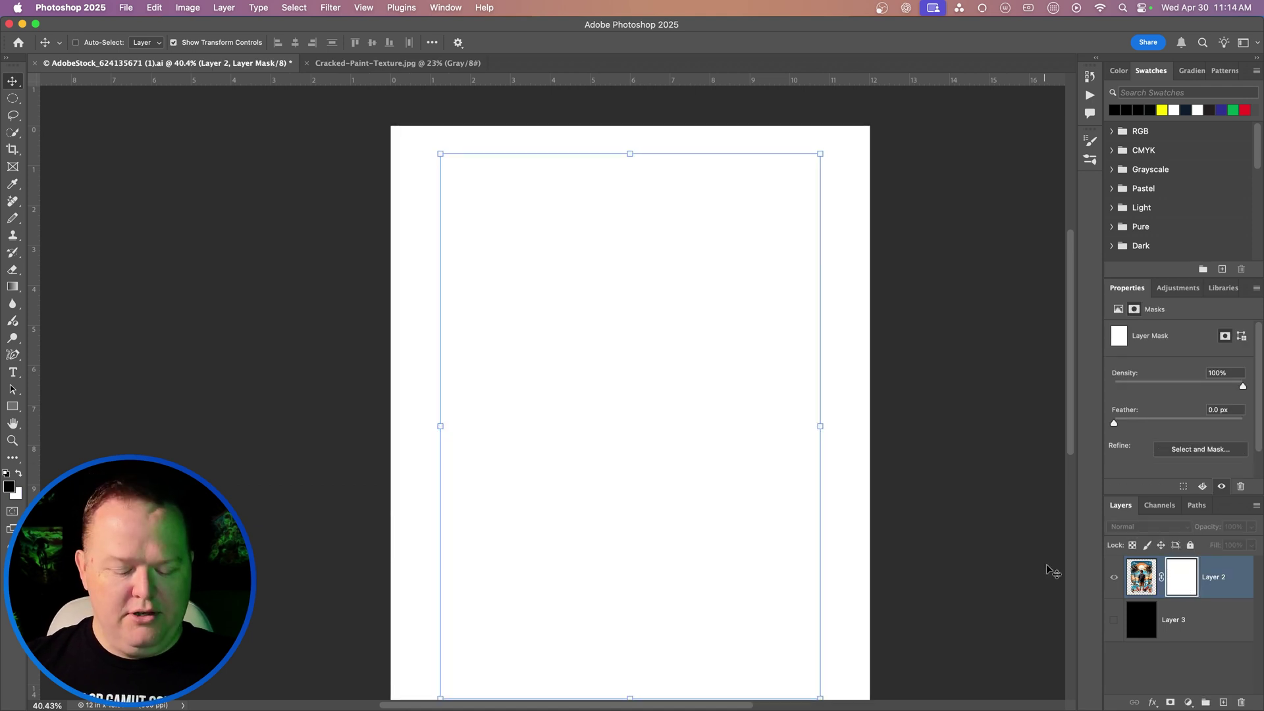
{"action": "key", "text": "super+v"}
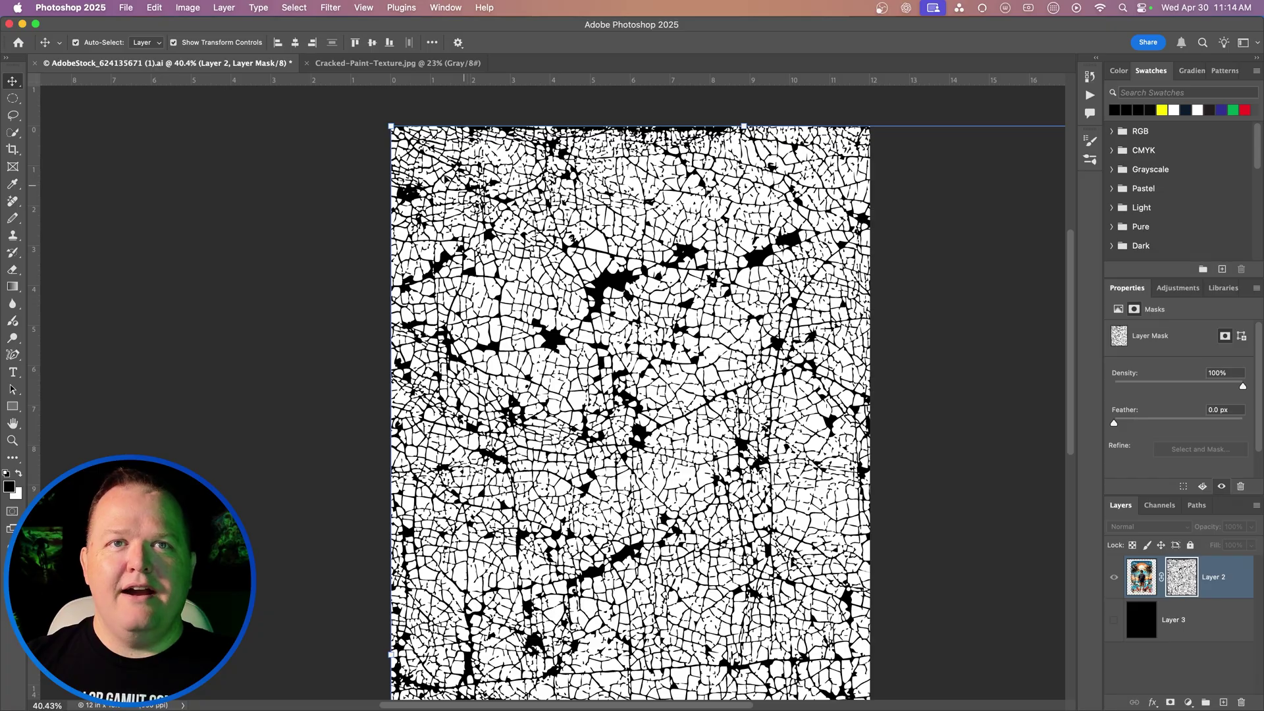
{"action": "left_click_drag", "start_coordinate": [390, 126], "coordinate": [758, 453]}
{"action": "left_click_drag", "start_coordinate": [825, 597], "coordinate": [582, 155]}
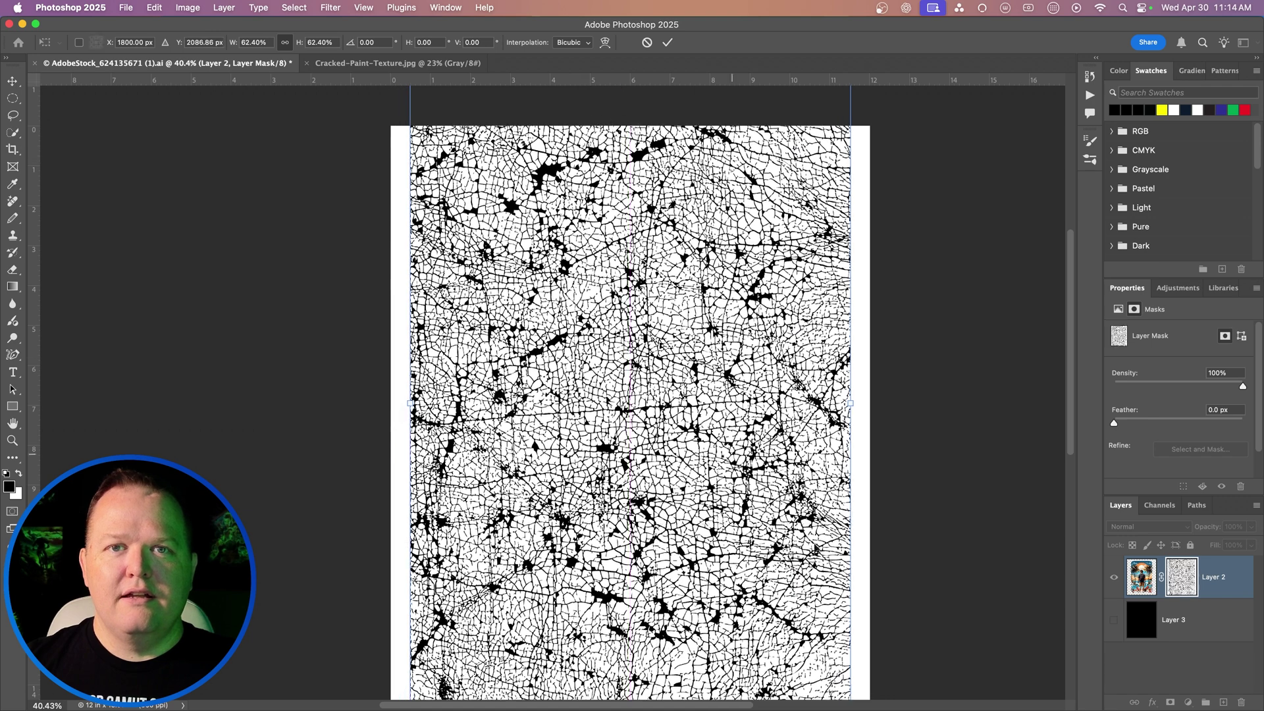
{"action": "key", "text": "Return"}
{"action": "left_click", "coordinate": [995, 448]}
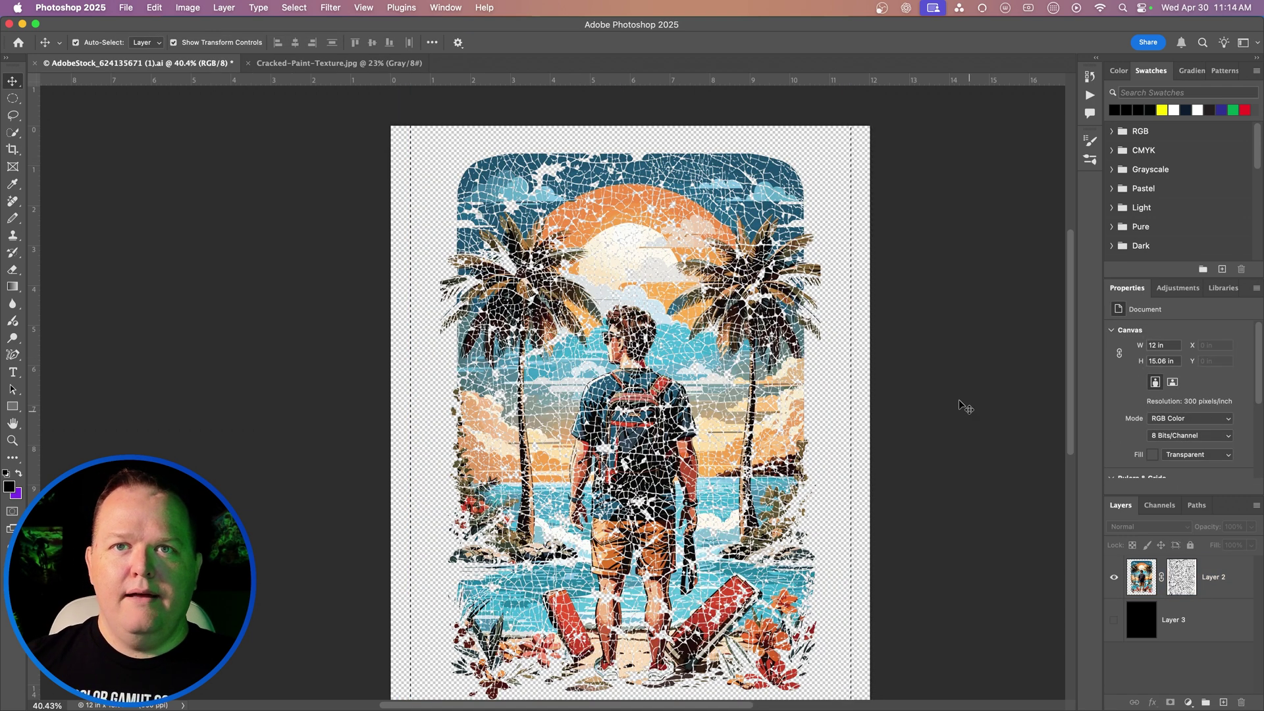
{"action": "left_click", "coordinate": [677, 494]}
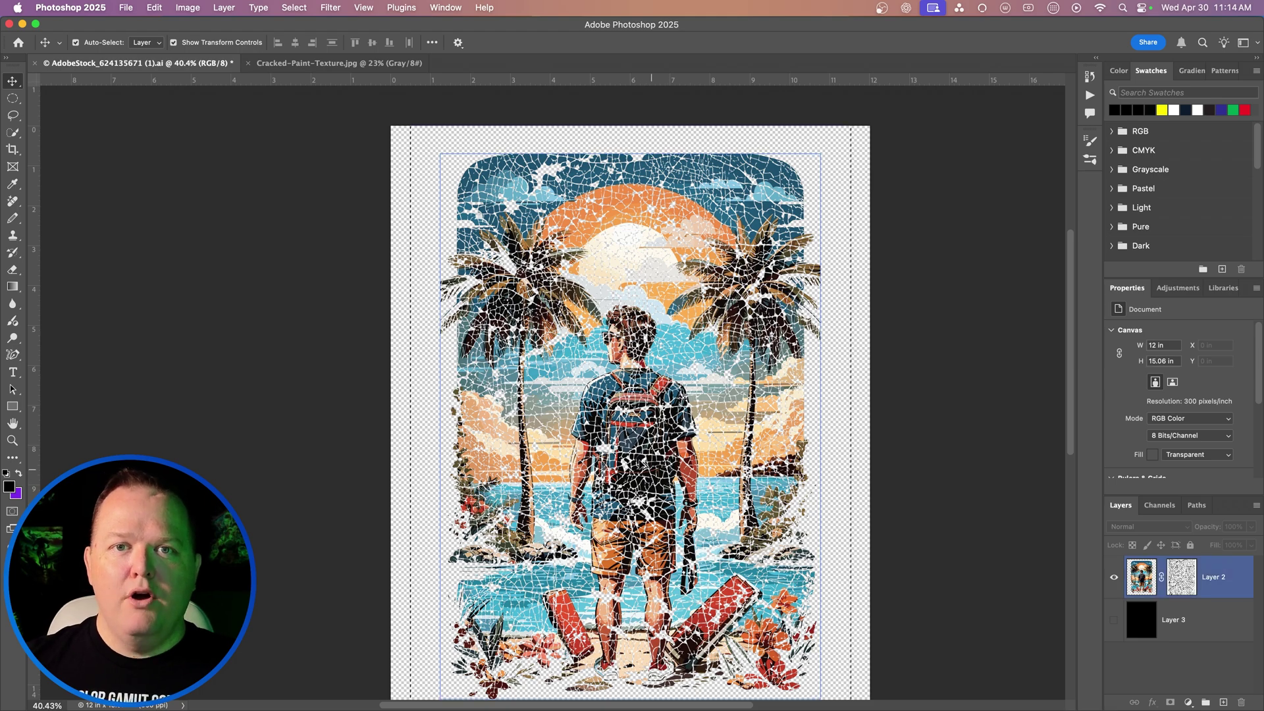
{"action": "scroll", "coordinate": [632, 458], "scroll_direction": "up", "scroll_amount": 10}
{"action": "scroll", "coordinate": [632, 457], "scroll_direction": "up", "scroll_amount": 5}
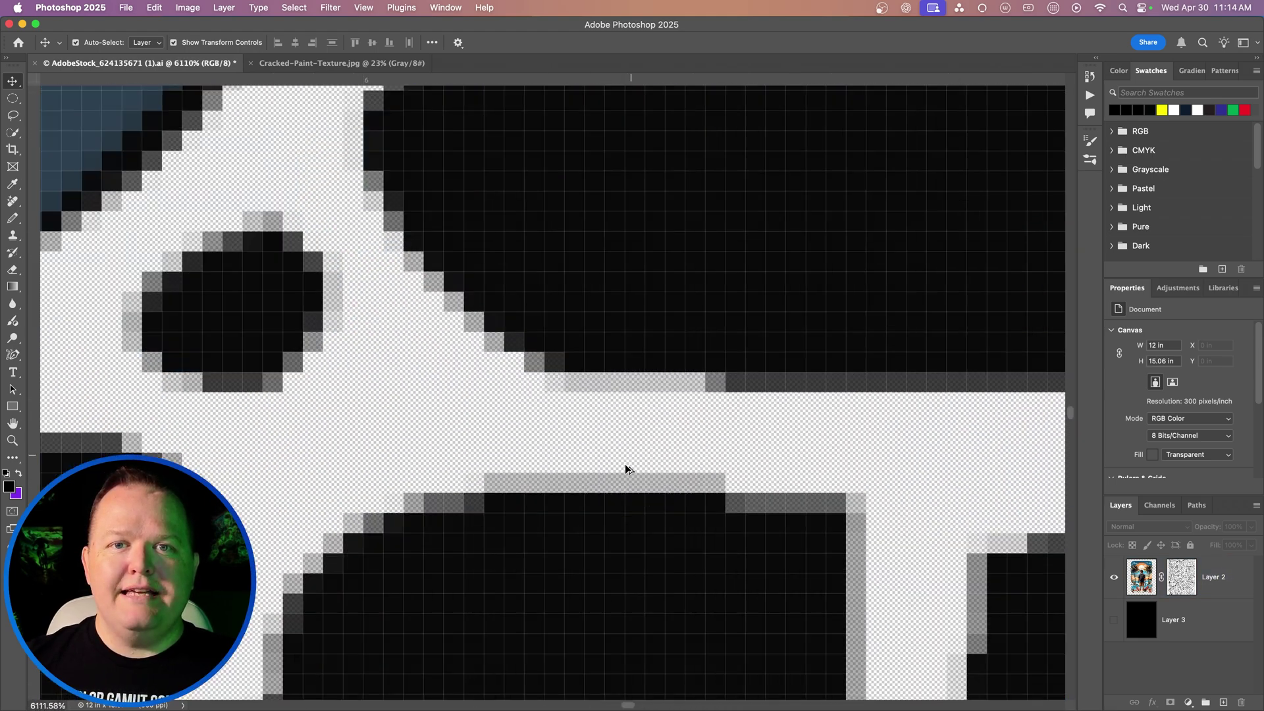
{"action": "left_click", "coordinate": [601, 489]}
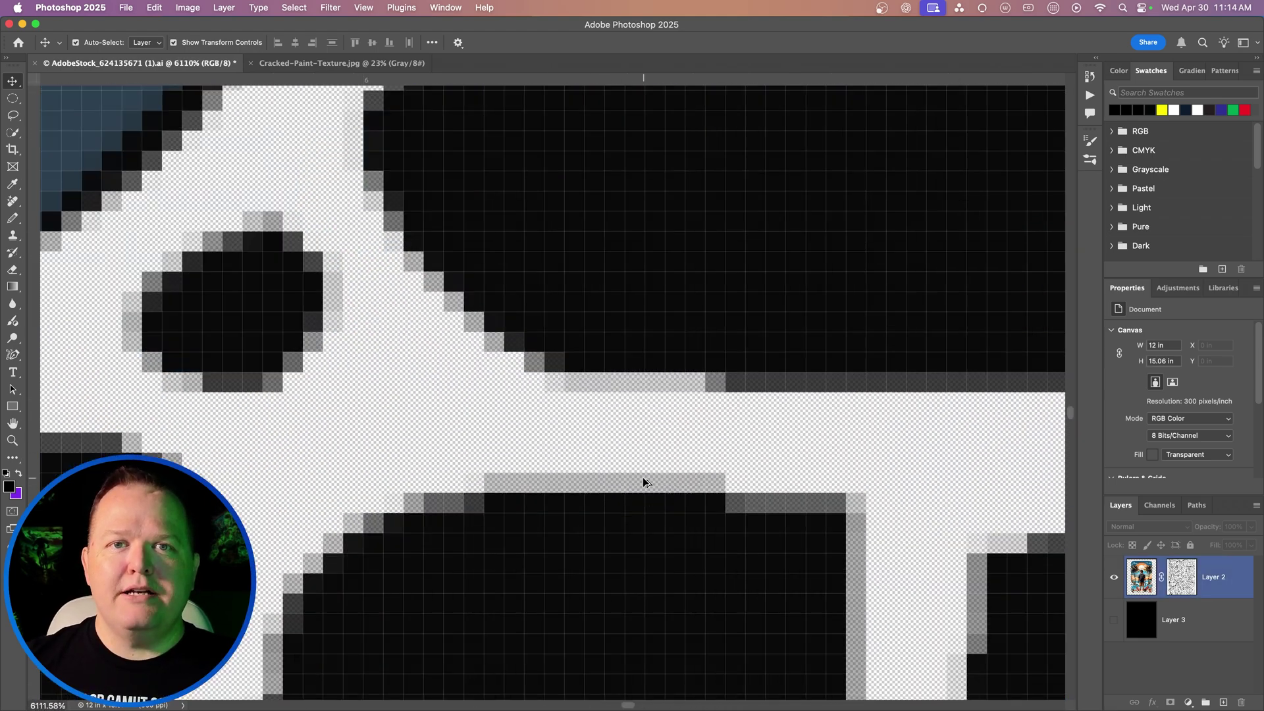
{"action": "scroll", "coordinate": [643, 483], "scroll_direction": "down", "scroll_amount": 5}
{"action": "scroll", "coordinate": [645, 483], "scroll_direction": "down", "scroll_amount": 6}
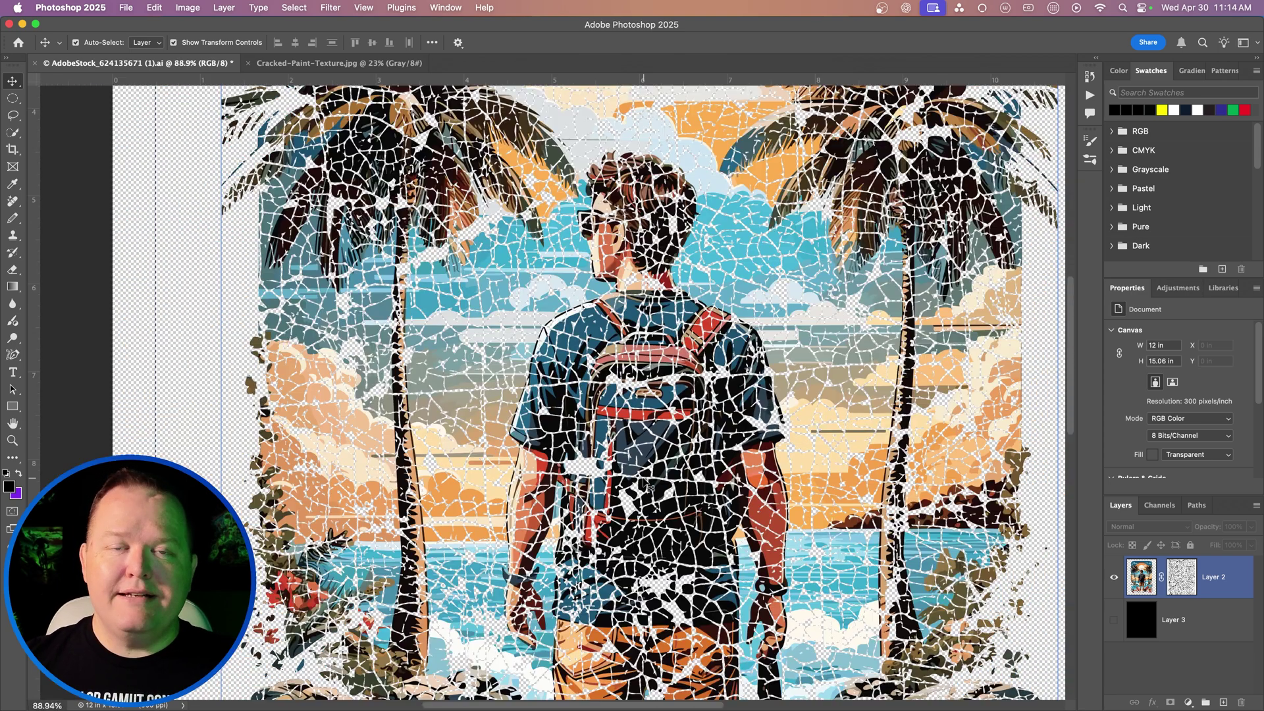
{"action": "scroll", "coordinate": [645, 485], "scroll_direction": "right", "scroll_amount": 1}
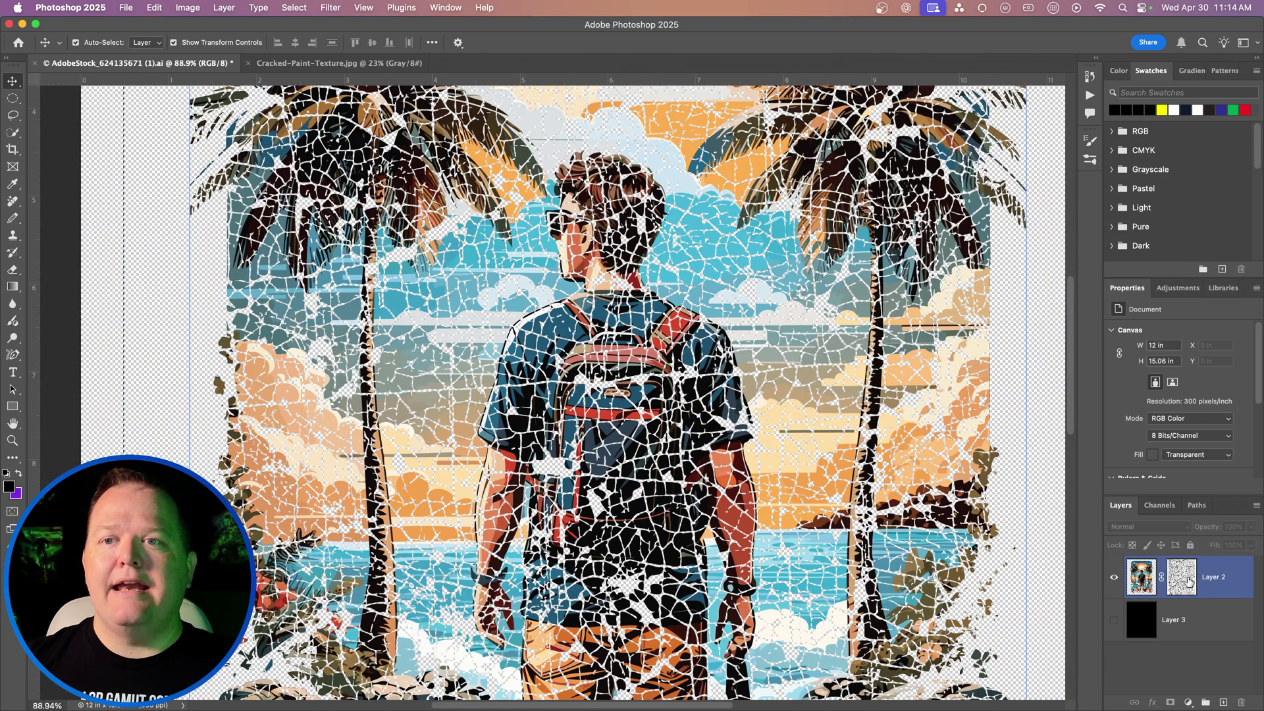
- Apply a Threshold adjustment at level 68 to Layer 2's crack mask
{"action": "left_click", "coordinate": [1182, 577]}
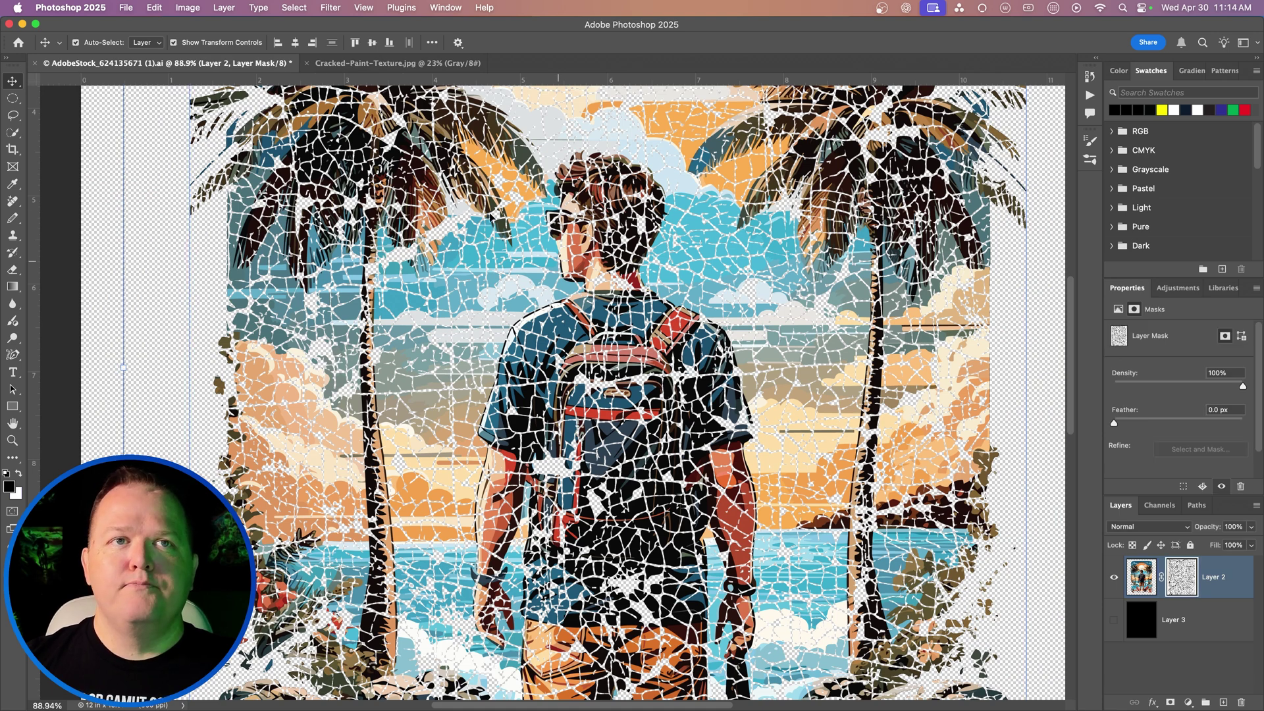
{"action": "left_click", "coordinate": [187, 7]}
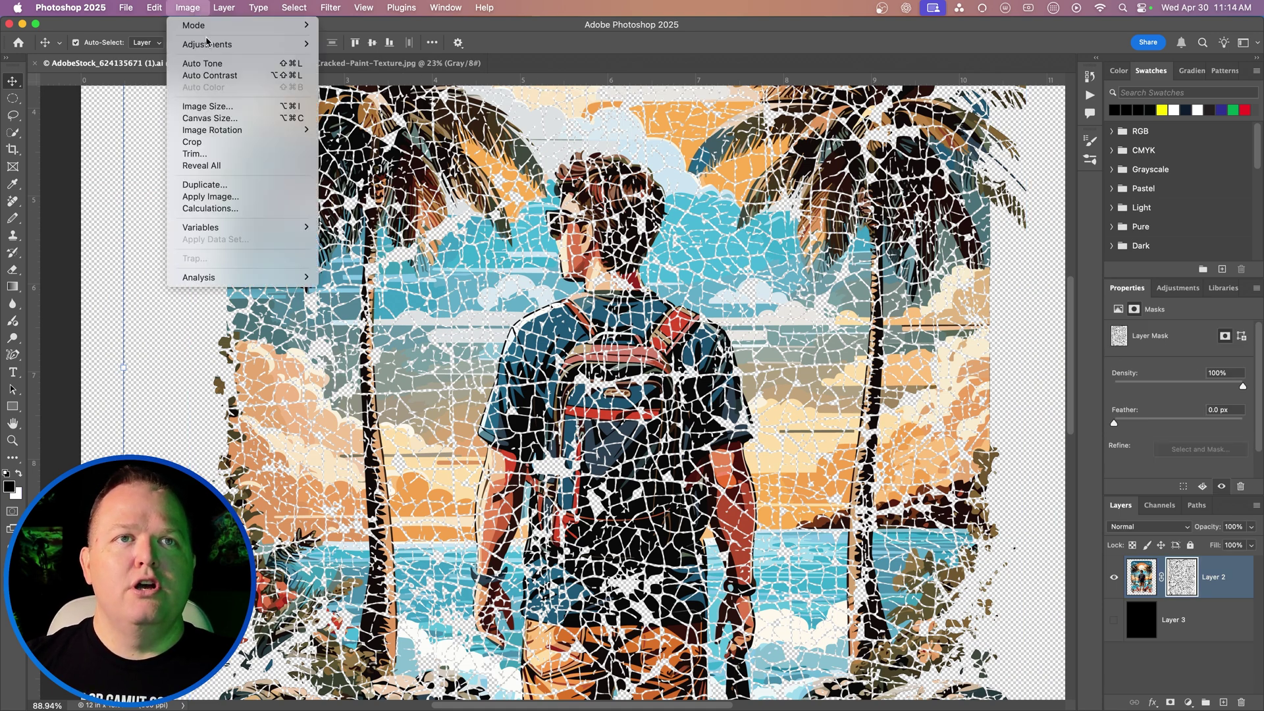
{"action": "mouse_move", "coordinate": [209, 51]}
{"action": "left_click", "coordinate": [387, 214]}
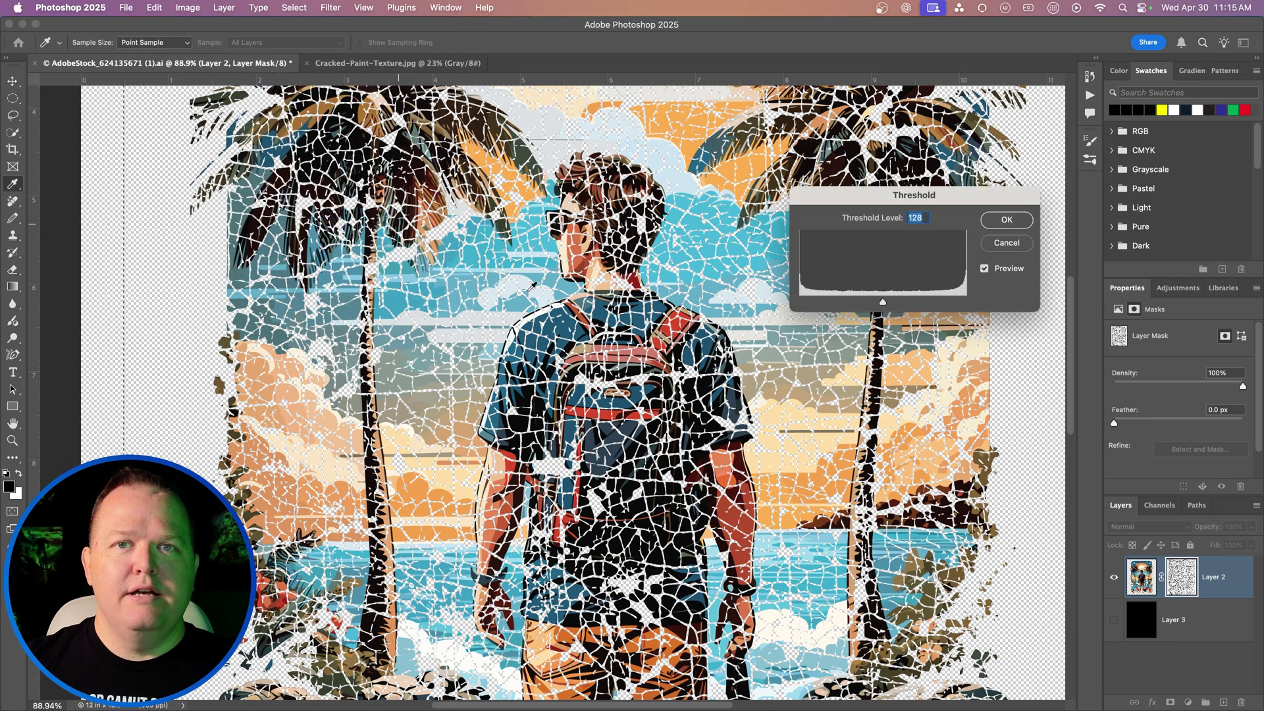
{"action": "scroll", "coordinate": [642, 409], "scroll_direction": "up", "scroll_amount": 15}
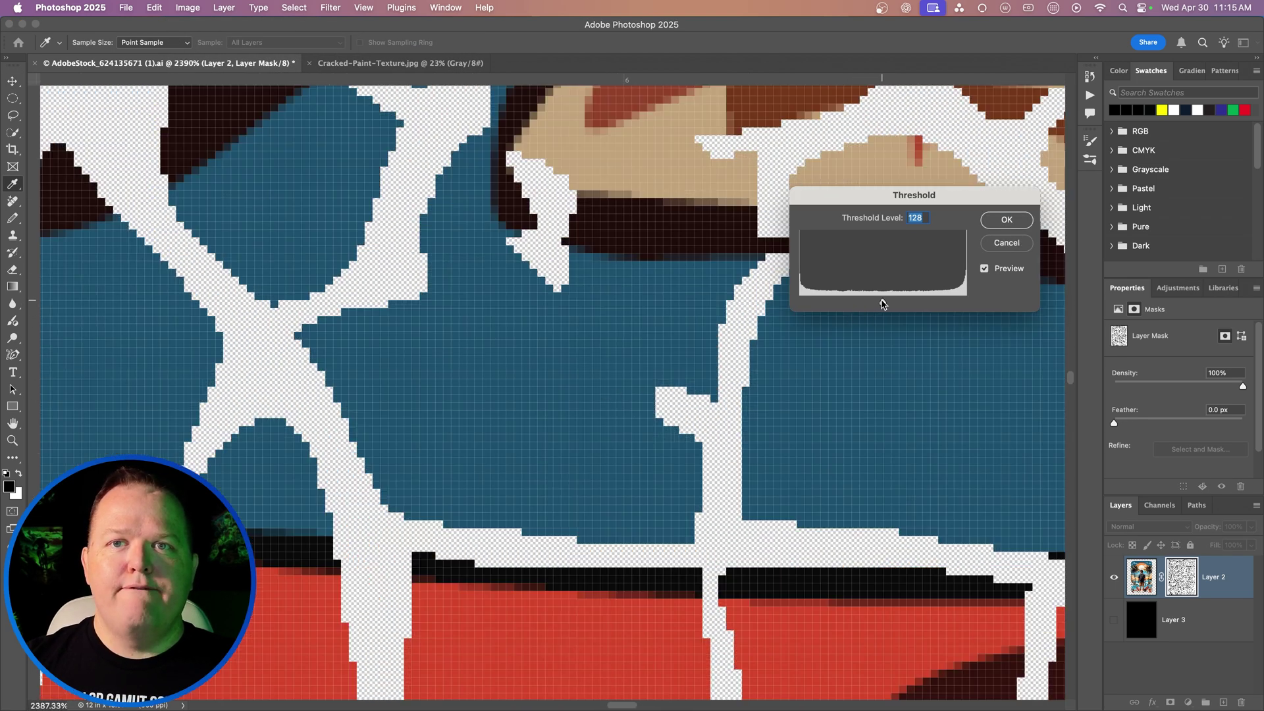
{"action": "left_click_drag", "start_coordinate": [883, 304], "coordinate": [844, 301]}
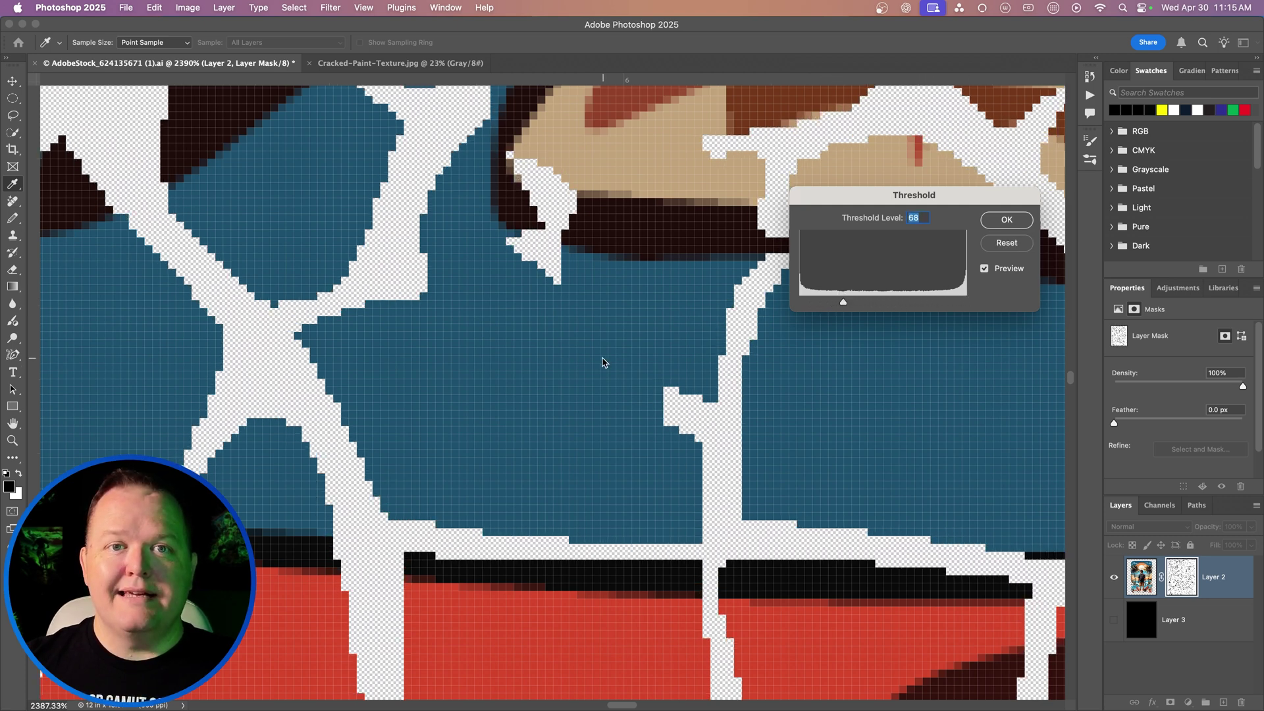
{"action": "scroll", "coordinate": [603, 362], "scroll_direction": "down", "scroll_amount": 10}
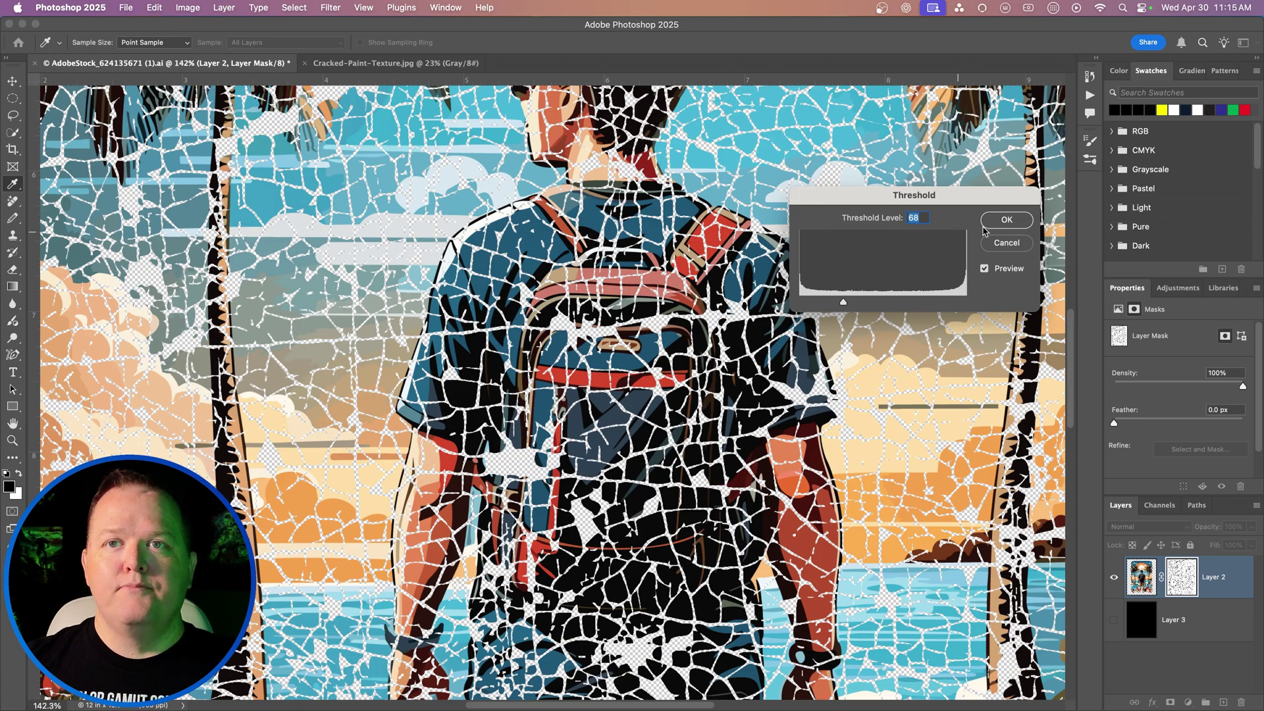
{"action": "left_click", "coordinate": [1008, 221]}
- Fit the image on screen, preview the cracked artwork over black Layer 3, then hide Layer 3 again
{"action": "key", "text": "super+0"}
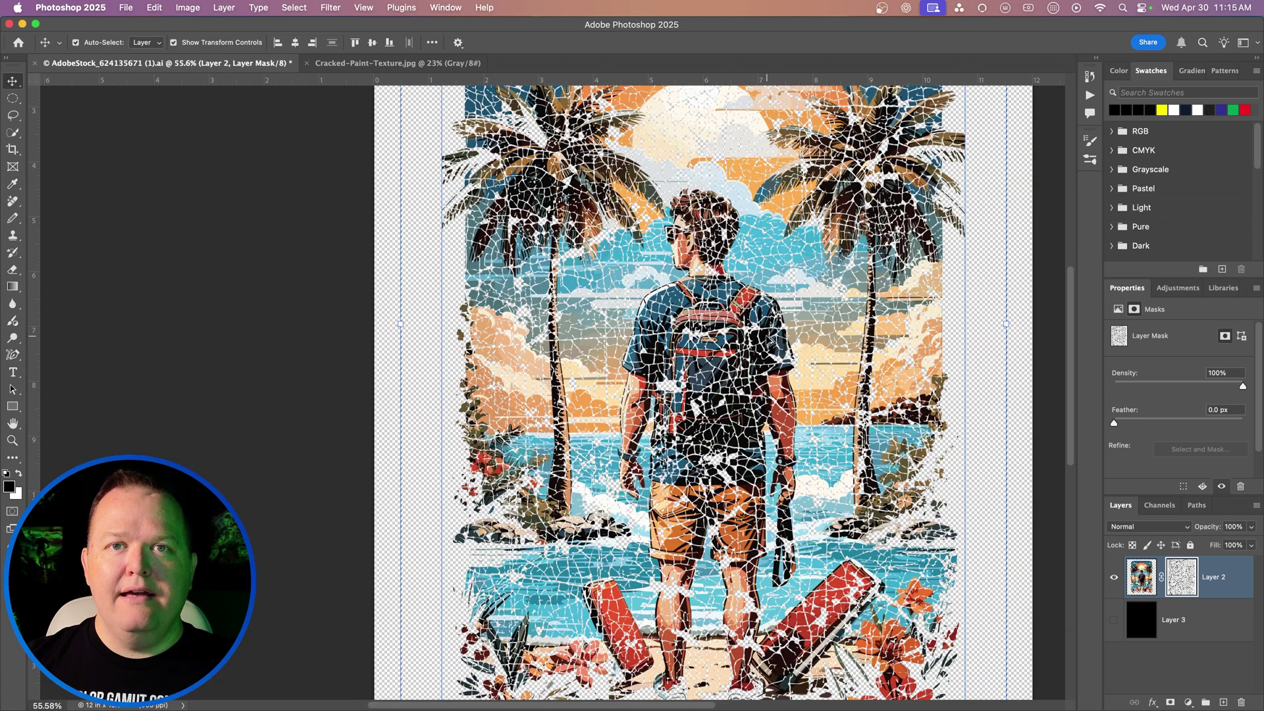
{"action": "scroll", "coordinate": [827, 405], "scroll_direction": "down", "scroll_amount": 2}
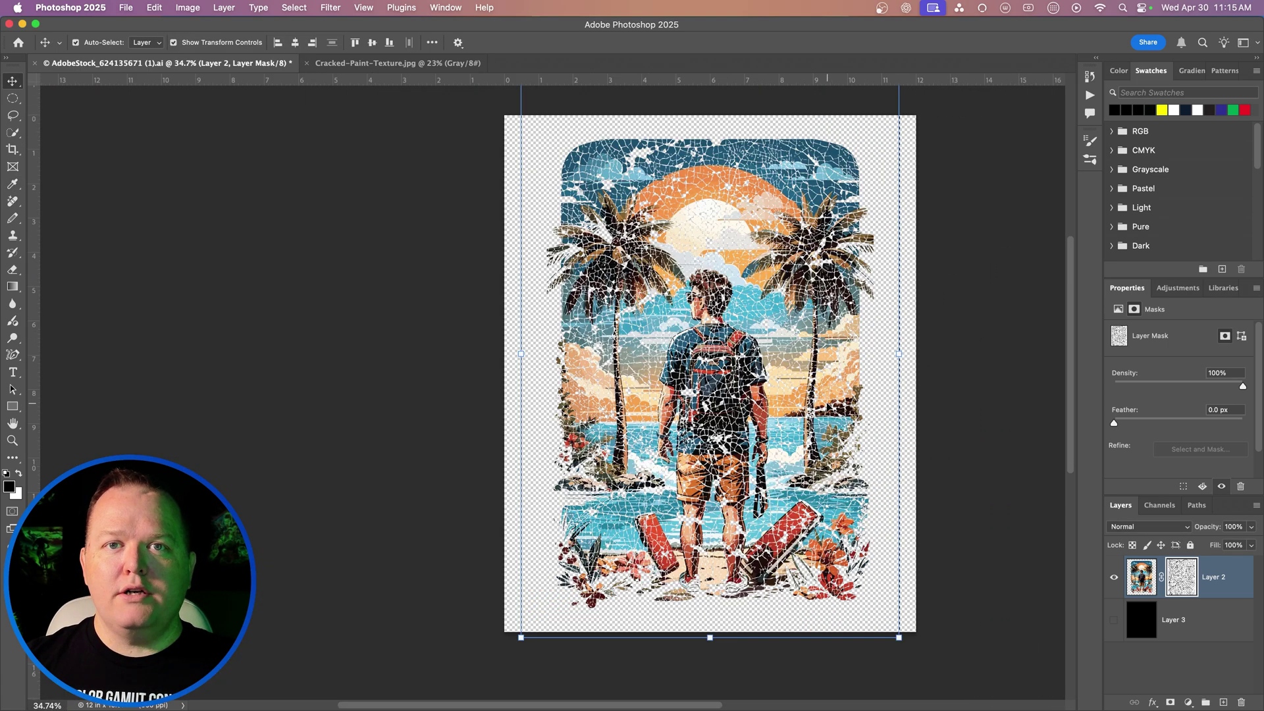
{"action": "left_click", "coordinate": [1113, 621]}
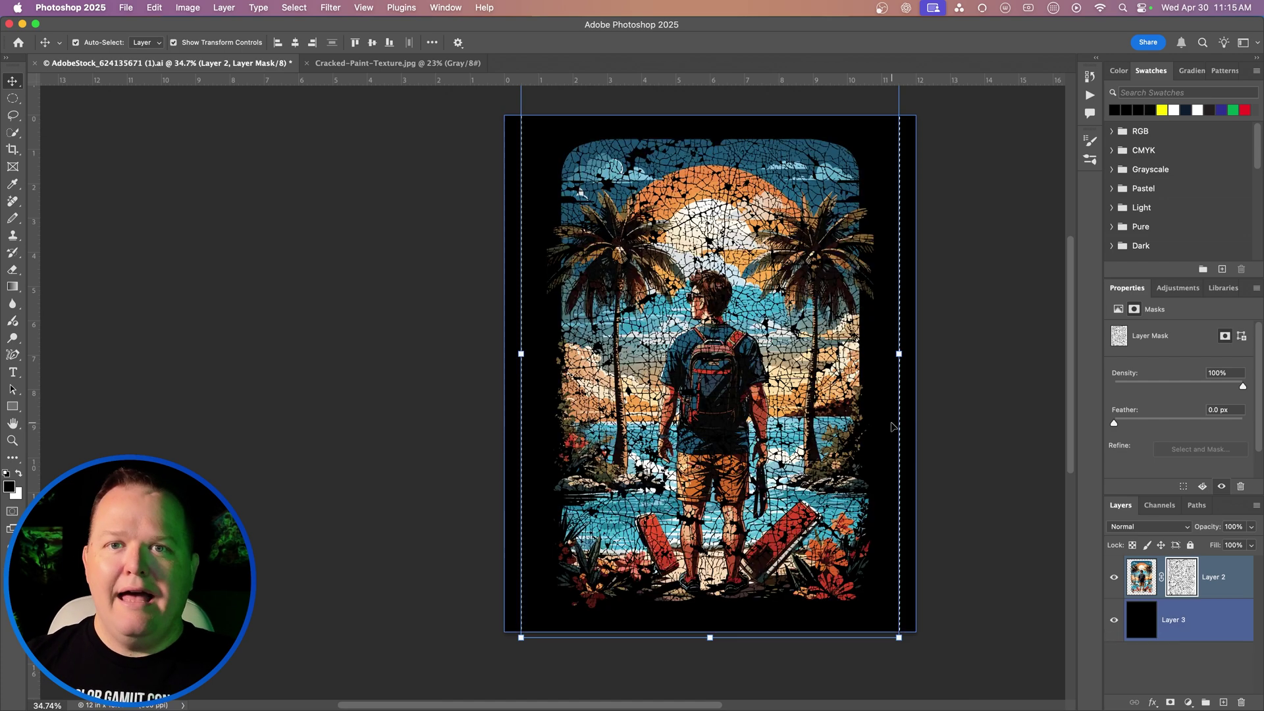
{"action": "scroll", "coordinate": [850, 377], "scroll_direction": "up", "scroll_amount": 4}
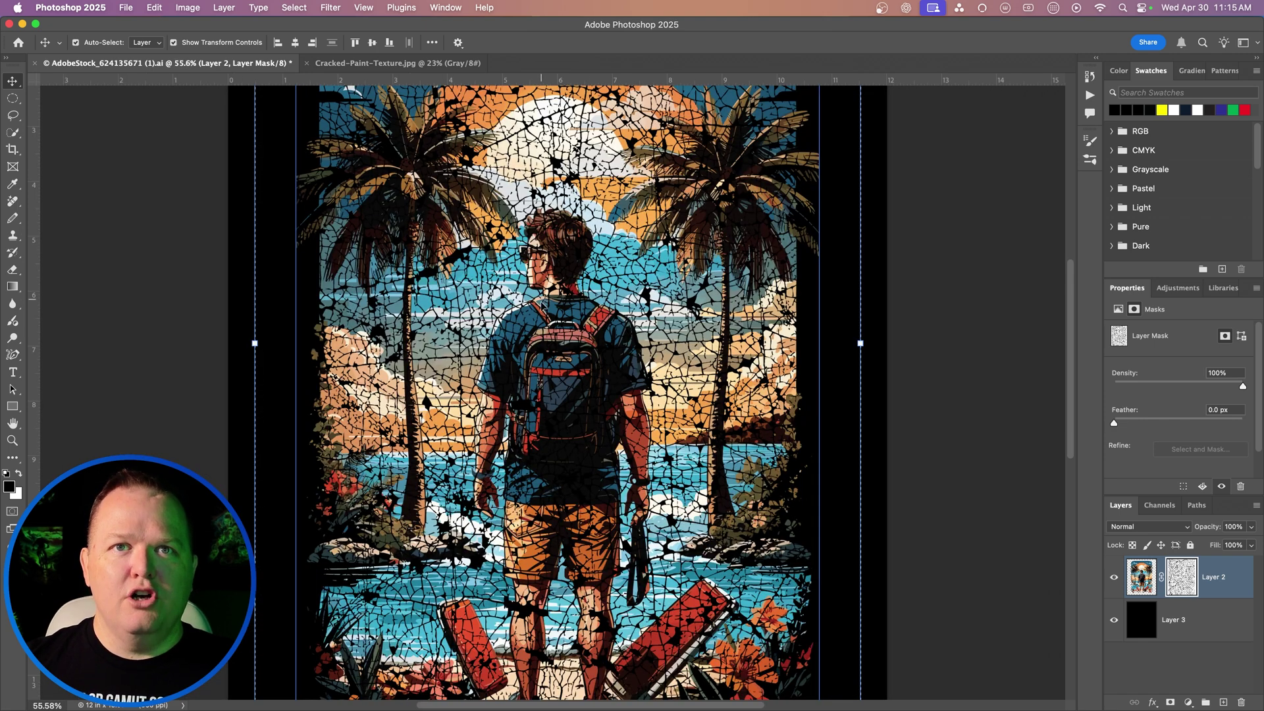
{"action": "scroll", "coordinate": [542, 306], "scroll_direction": "up", "scroll_amount": 3}
{"action": "scroll", "coordinate": [542, 306], "scroll_direction": "down", "scroll_amount": 1}
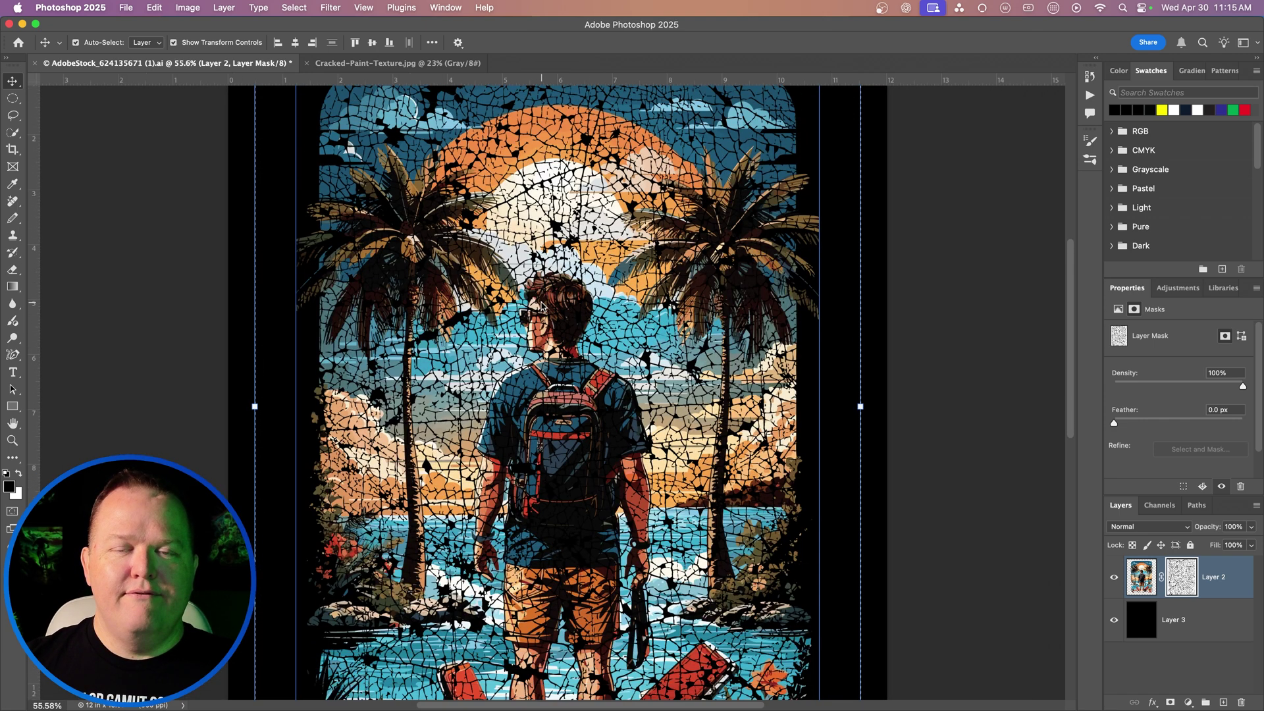
{"action": "scroll", "coordinate": [542, 306], "scroll_direction": "down", "scroll_amount": 3}
{"action": "left_click", "coordinate": [1115, 630]}
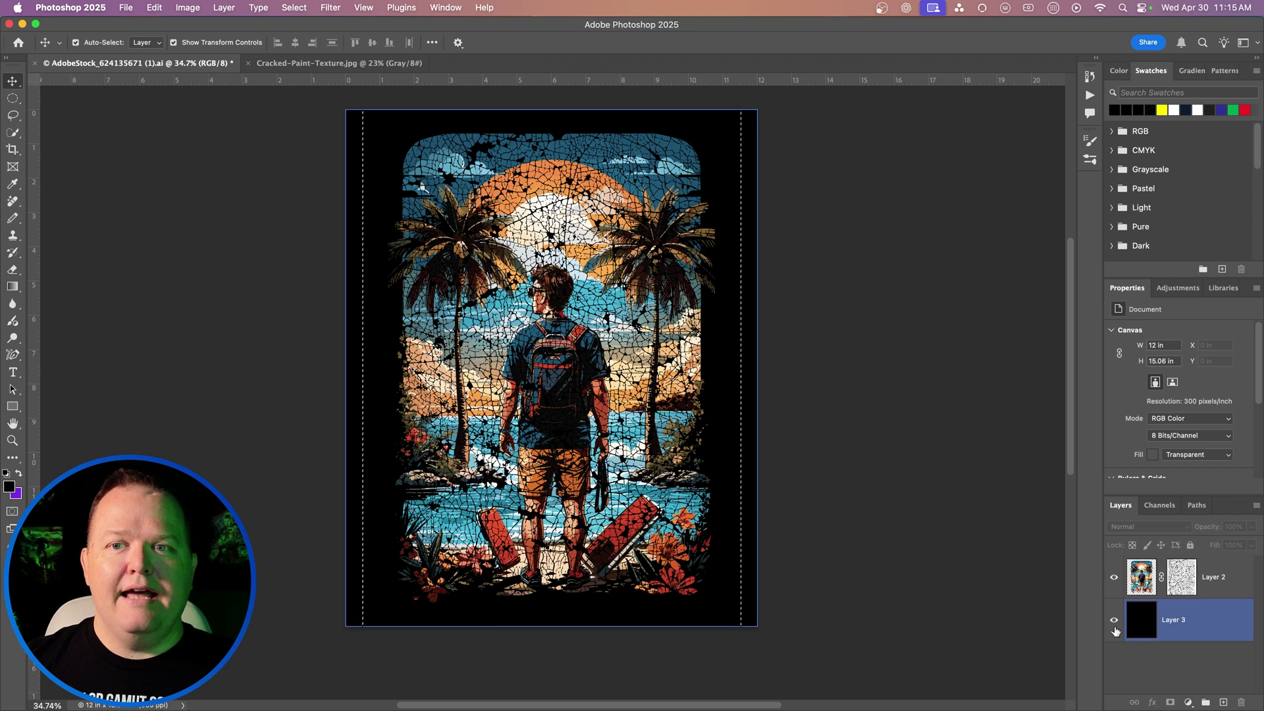
{"action": "left_click", "coordinate": [1114, 622]}
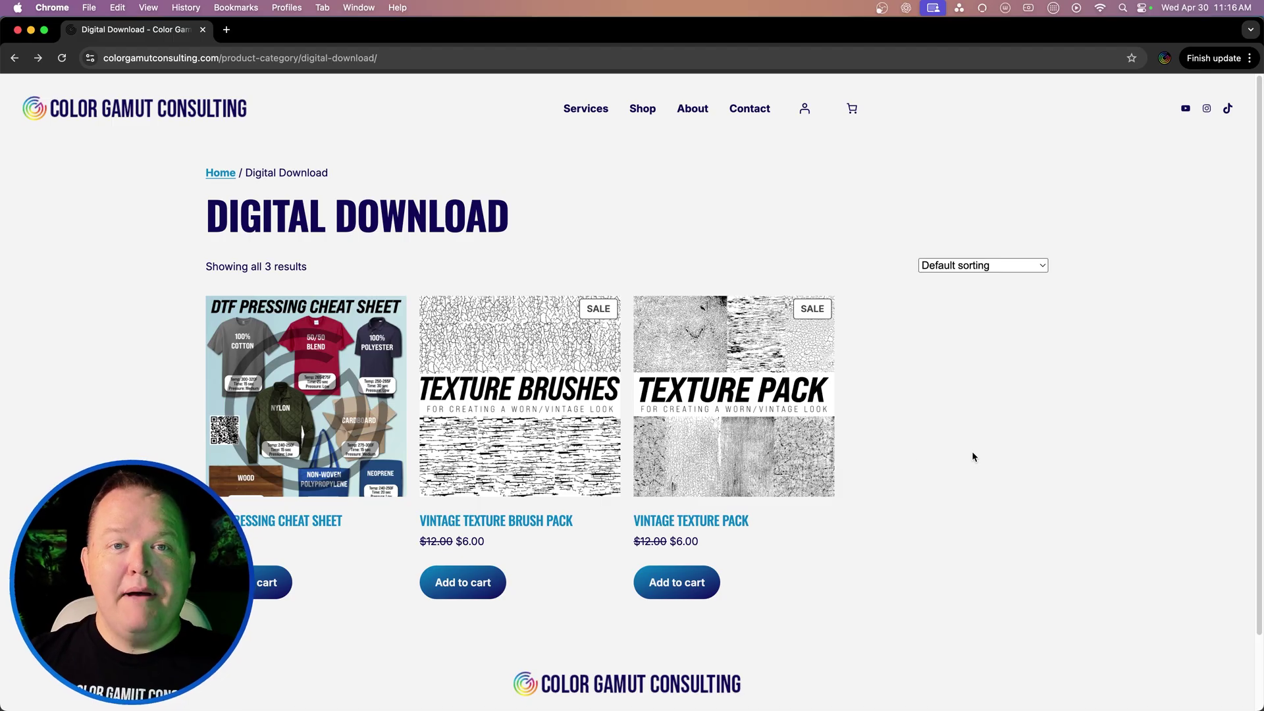
{"action": "left_click", "coordinate": [473, 461]}
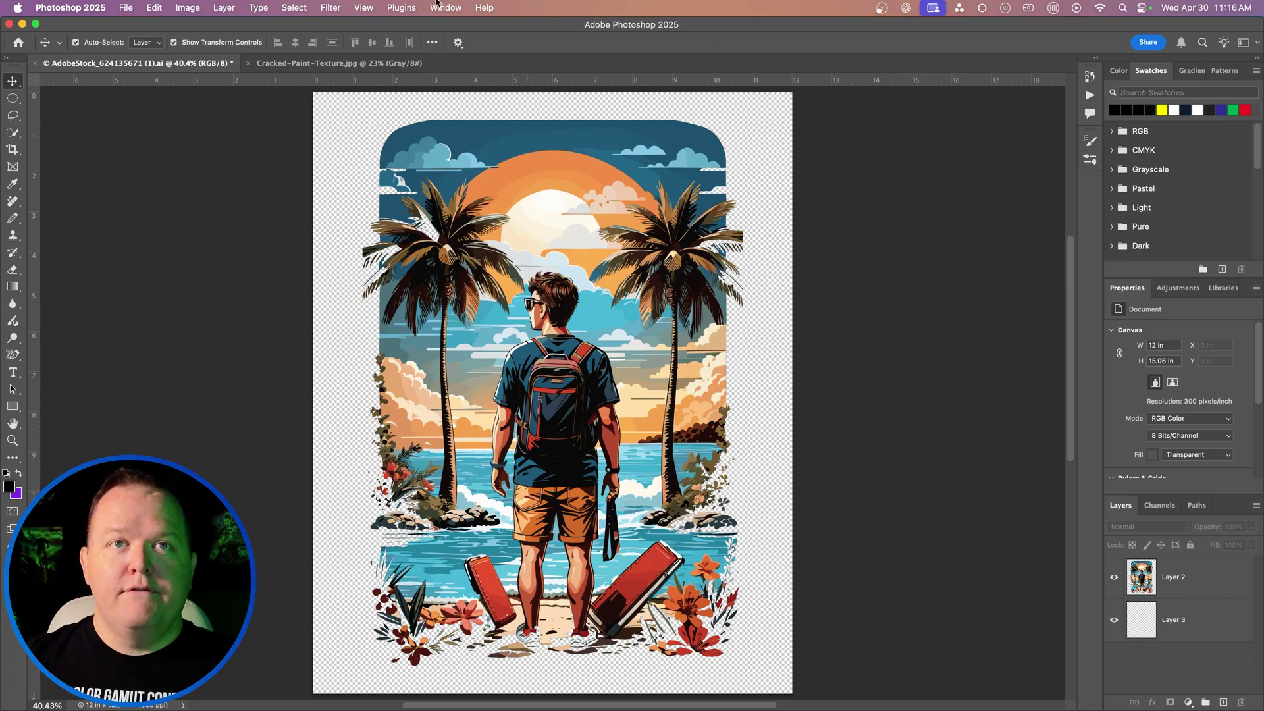
- Import DTF Vintage Texture Brushes.abr into the Brushes panel
{"action": "left_click", "coordinate": [445, 8]}
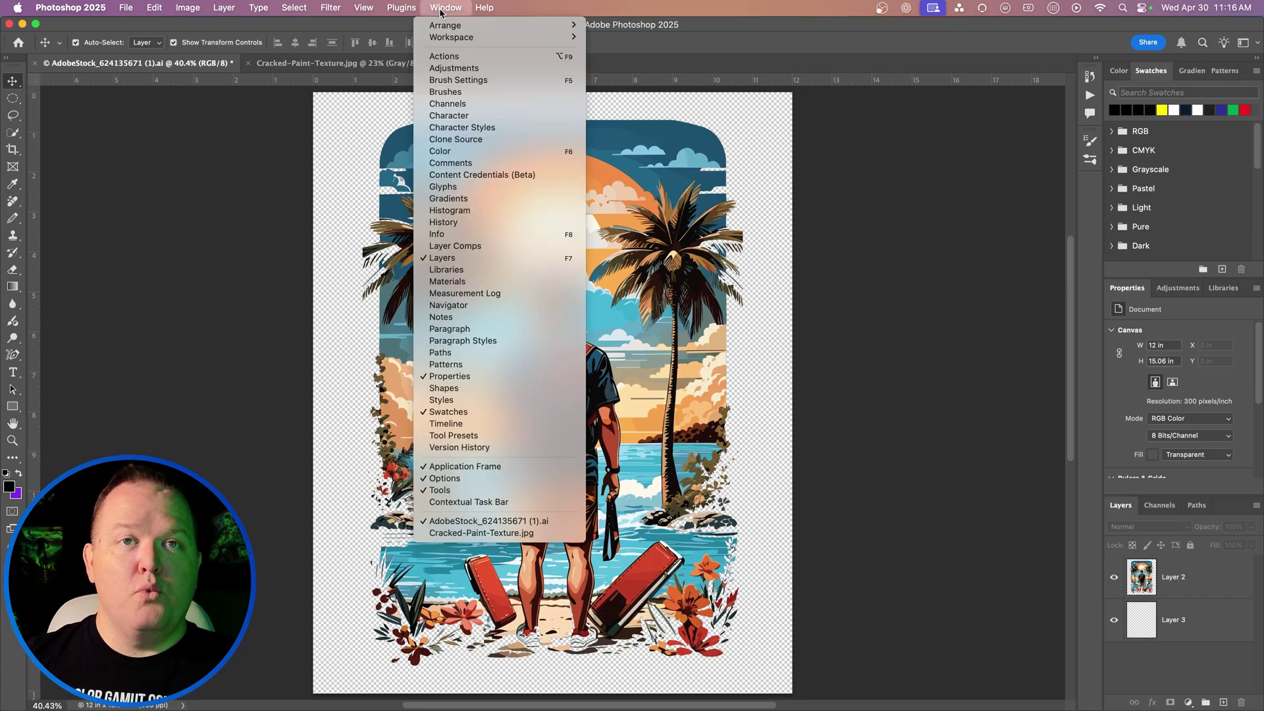
{"action": "left_click", "coordinate": [458, 97]}
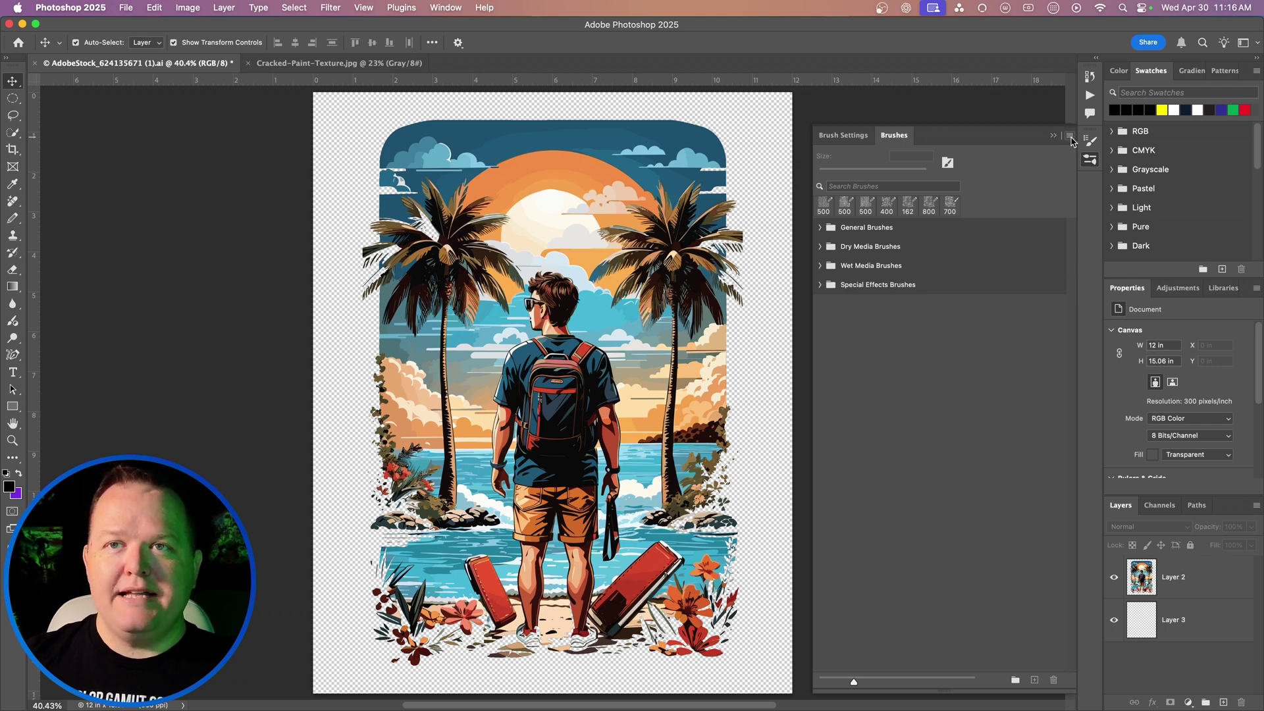
{"action": "left_click", "coordinate": [1070, 137]}
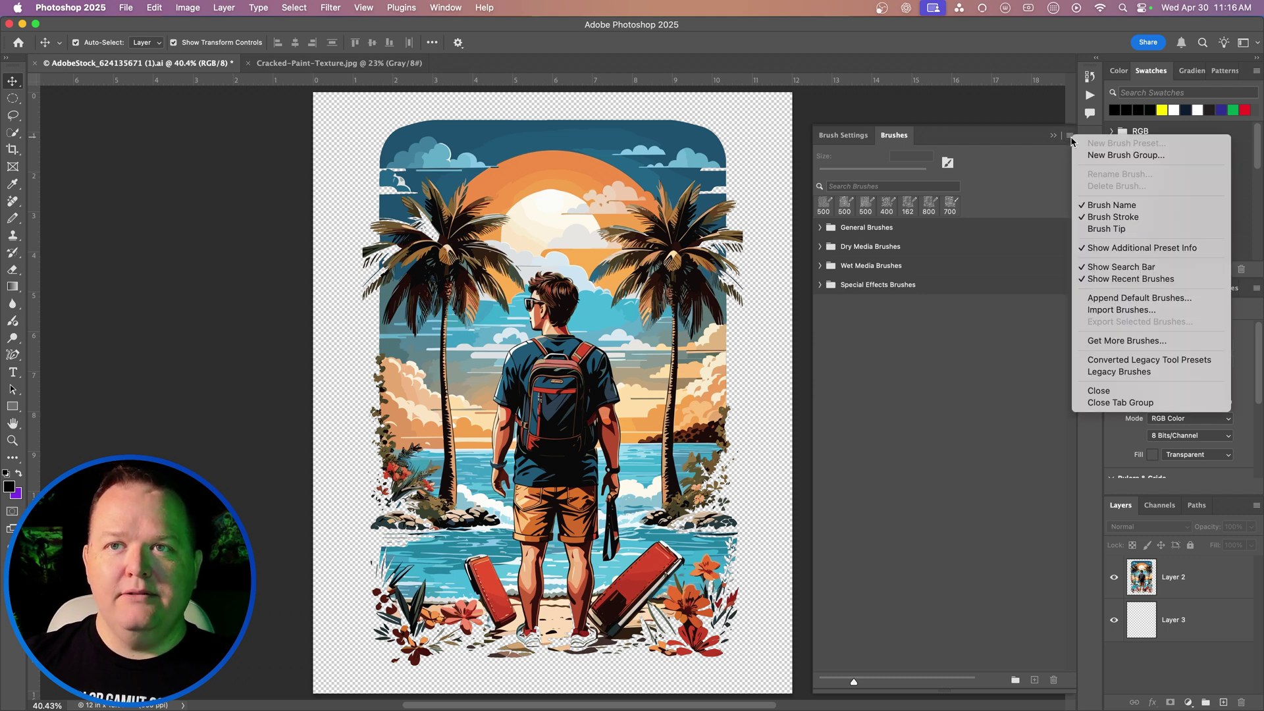
{"action": "left_click", "coordinate": [1129, 310]}
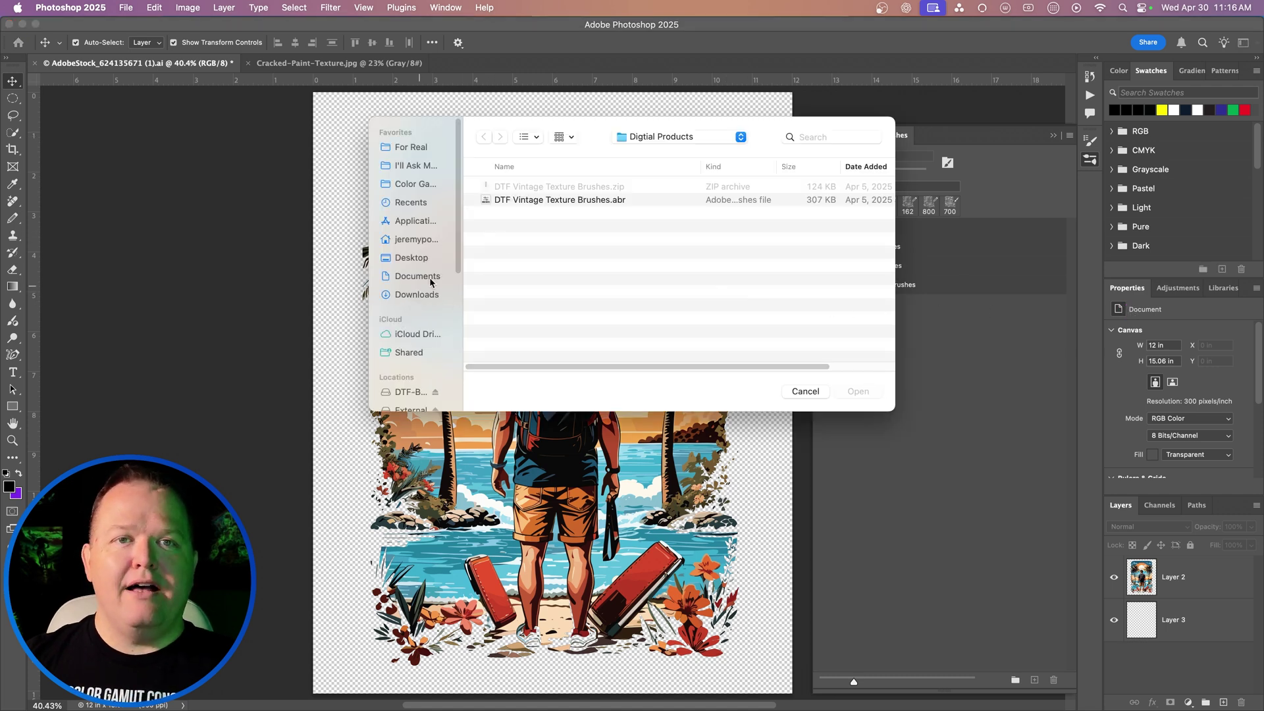
{"action": "left_click", "coordinate": [539, 202]}
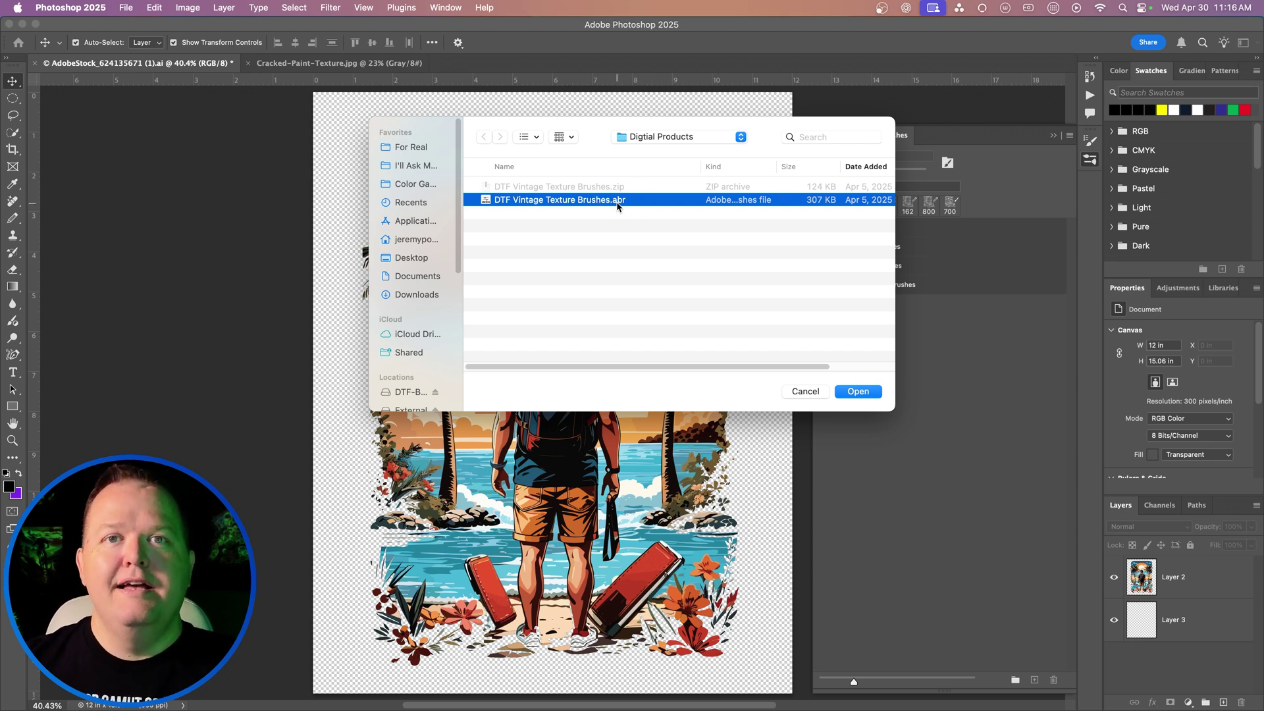
{"action": "left_click", "coordinate": [856, 393]}
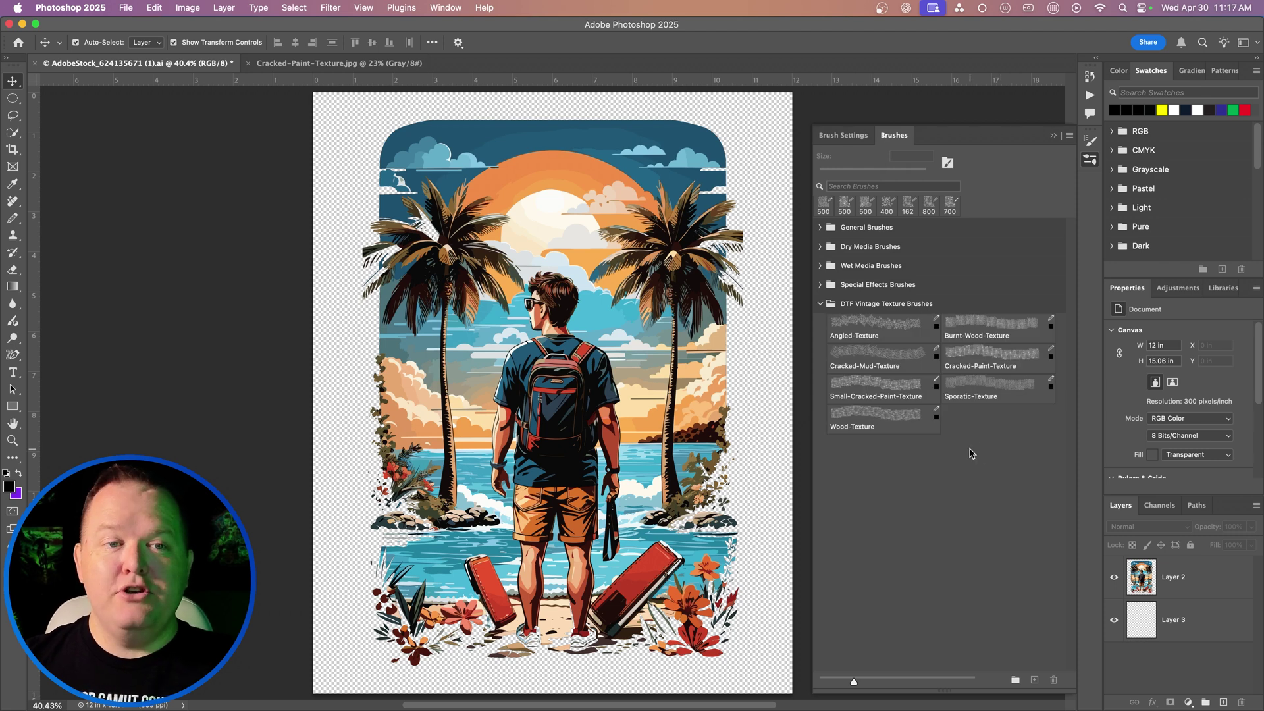
- Add a layer mask to Layer 2 and pick the Angled-Texture brush with black foreground
{"action": "left_click", "coordinate": [1169, 583]}
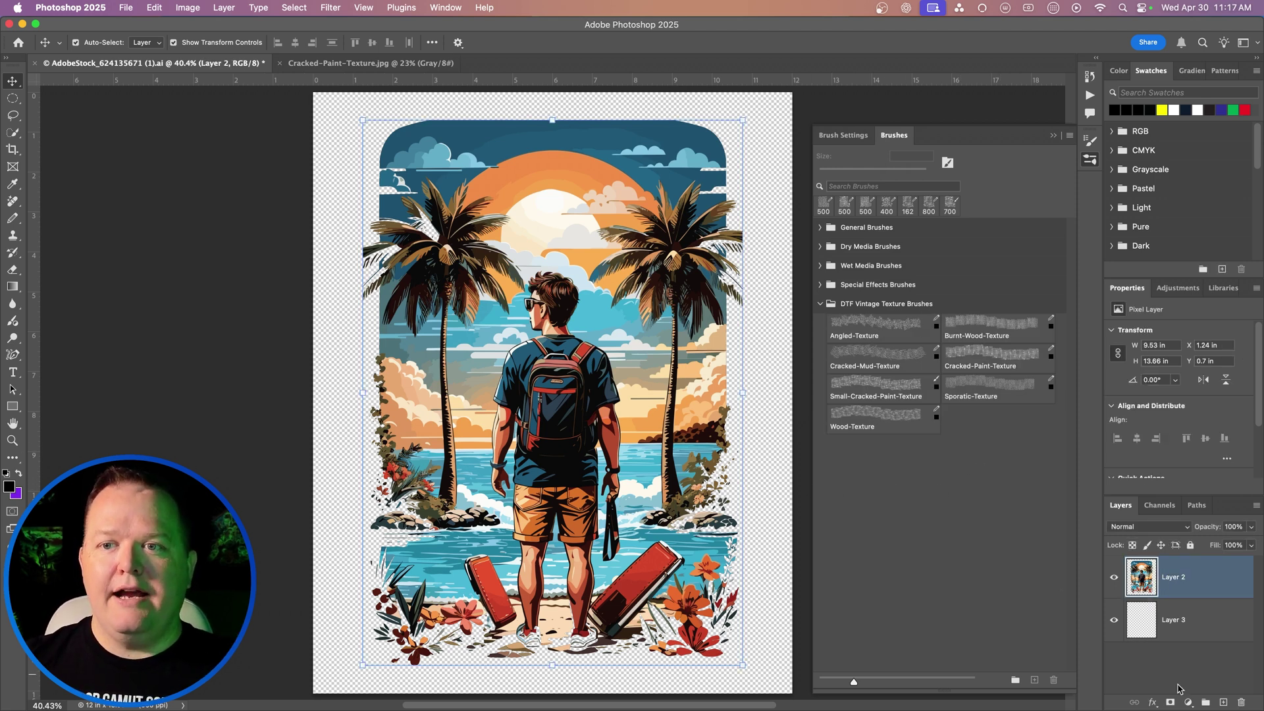
{"action": "left_click", "coordinate": [1171, 703]}
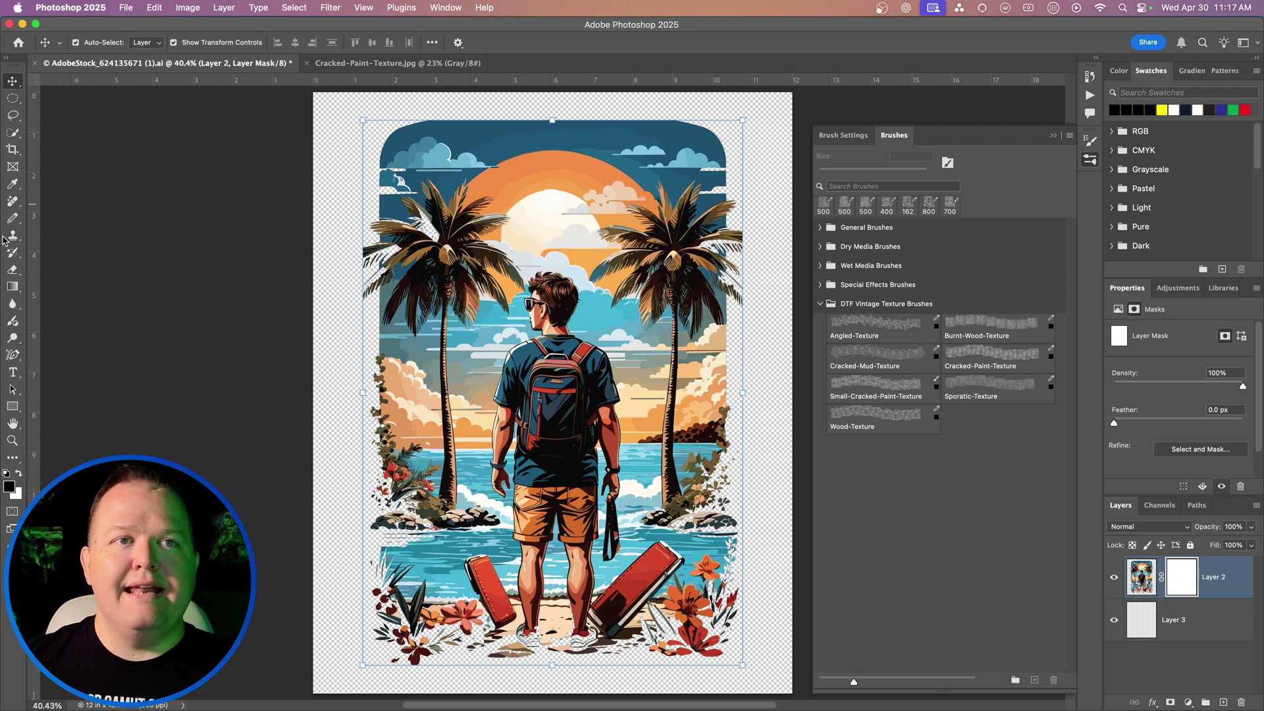
{"action": "left_click", "coordinate": [891, 331]}
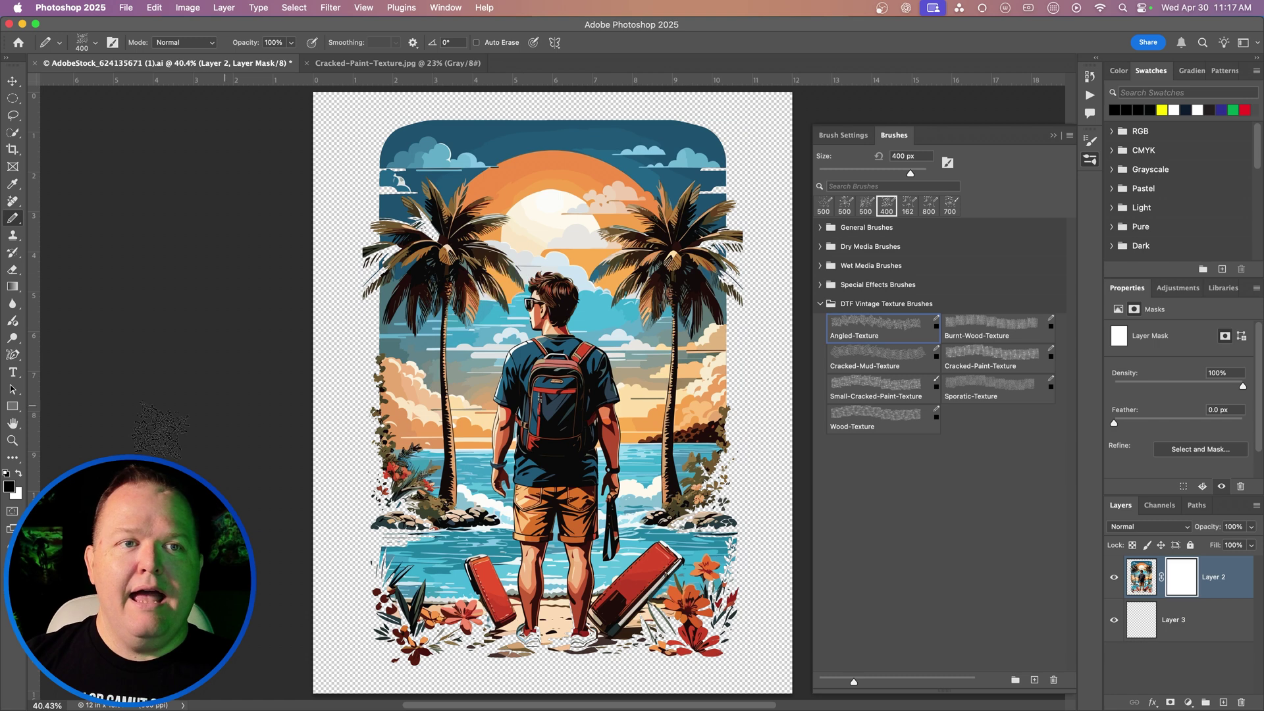
{"action": "left_click", "coordinate": [10, 489]}
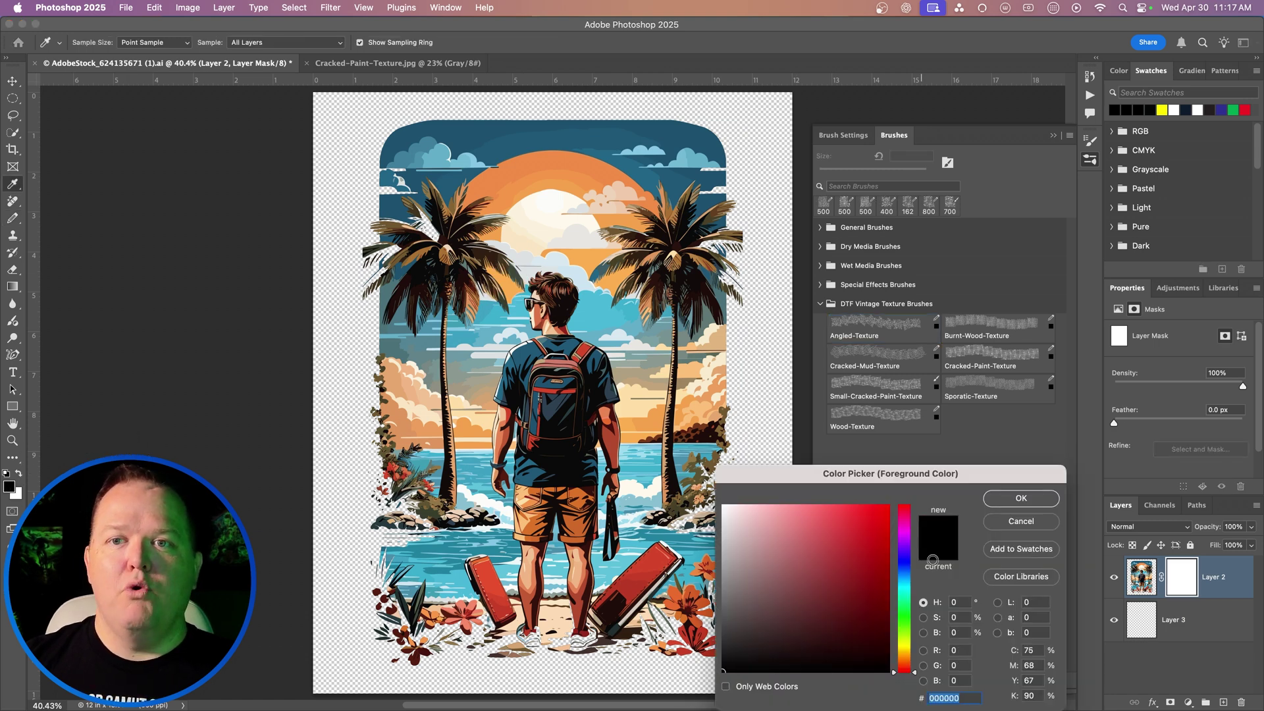
{"action": "left_click", "coordinate": [1014, 501]}
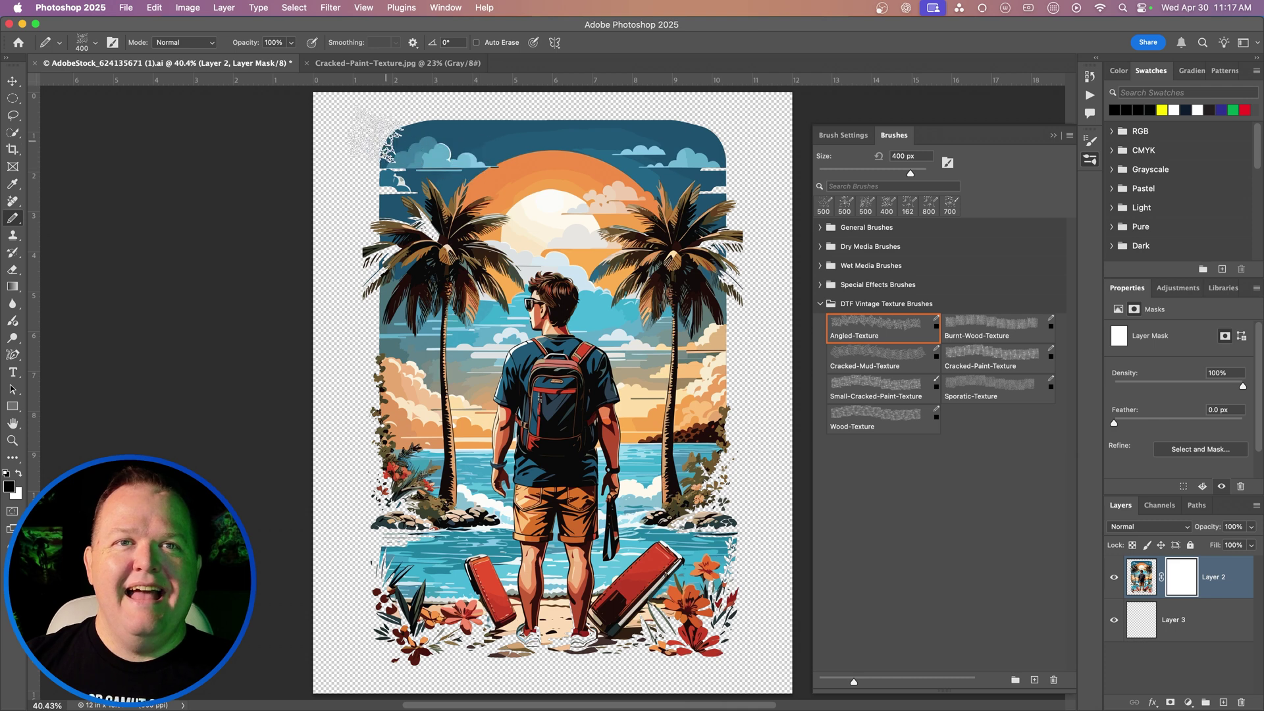
- Paint Angled-Texture cracks across the whole beach artwork on the mask
{"action": "mouse_move", "coordinate": [372, 135]}
{"action": "left_mouse_down"}
{"action": "mouse_move", "coordinate": [547, 129]}
{"action": "mouse_move", "coordinate": [750, 158]}
{"action": "mouse_move", "coordinate": [715, 176]}
{"action": "mouse_move", "coordinate": [399, 193]}
{"action": "mouse_move", "coordinate": [394, 220]}
{"action": "mouse_move", "coordinate": [769, 232]}
{"action": "mouse_move", "coordinate": [673, 259]}
{"action": "mouse_move", "coordinate": [486, 270]}
{"action": "mouse_move", "coordinate": [379, 302]}
{"action": "mouse_move", "coordinate": [457, 324]}
{"action": "mouse_move", "coordinate": [763, 324]}
{"action": "mouse_move", "coordinate": [360, 389]}
{"action": "mouse_move", "coordinate": [737, 393]}
{"action": "mouse_move", "coordinate": [765, 418]}
{"action": "mouse_move", "coordinate": [367, 466]}
{"action": "mouse_move", "coordinate": [440, 486]}
{"action": "mouse_move", "coordinate": [764, 483]}
{"action": "mouse_move", "coordinate": [726, 513]}
{"action": "mouse_move", "coordinate": [428, 531]}
{"action": "mouse_move", "coordinate": [379, 557]}
{"action": "mouse_move", "coordinate": [715, 565]}
{"action": "mouse_move", "coordinate": [814, 591]}
{"action": "mouse_move", "coordinate": [367, 629]}
{"action": "mouse_move", "coordinate": [362, 663]}
{"action": "mouse_move", "coordinate": [555, 666]}
{"action": "mouse_move", "coordinate": [702, 648]}
{"action": "left_mouse_up"}
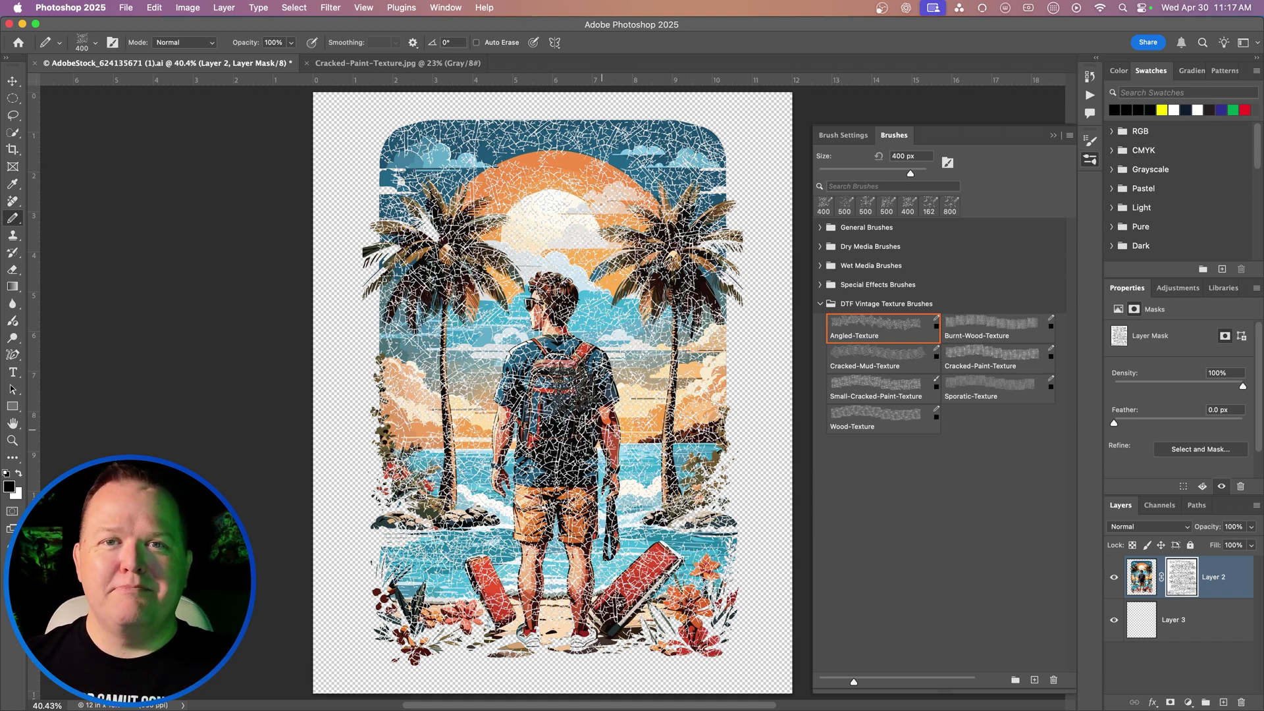
{"action": "scroll", "coordinate": [567, 360], "scroll_direction": "up", "scroll_amount": 15}
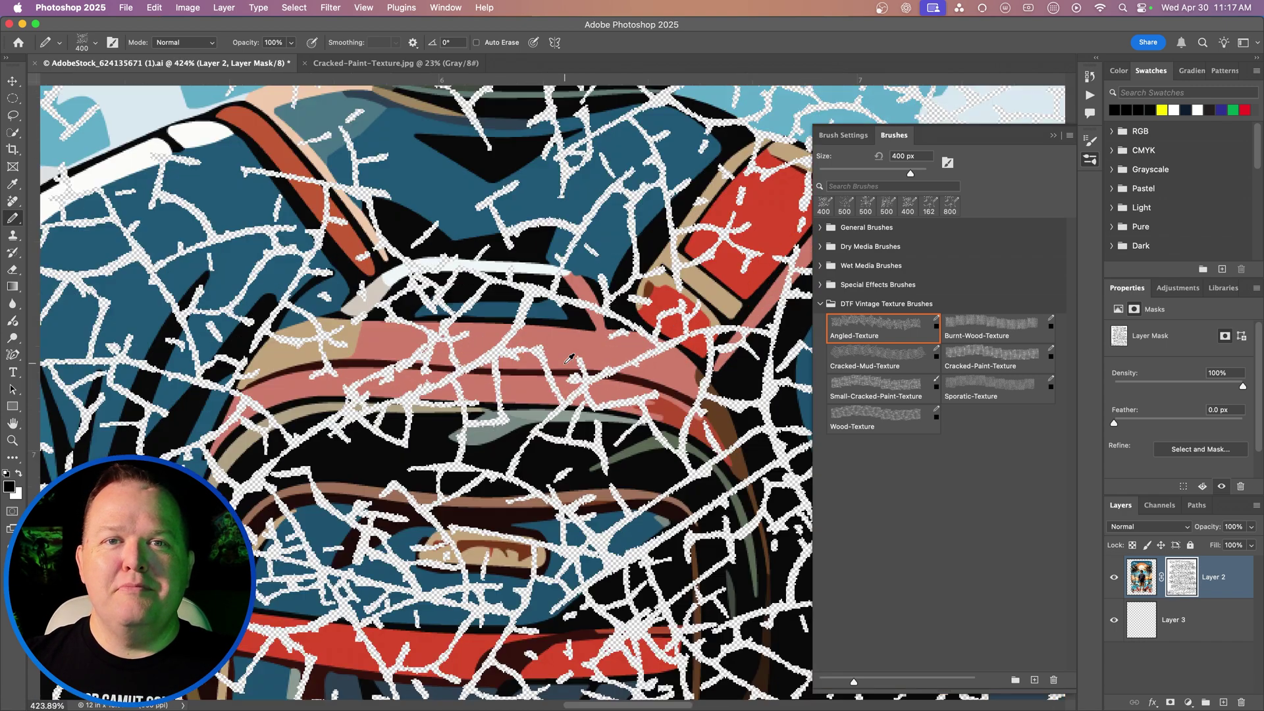
{"action": "scroll", "coordinate": [567, 361], "scroll_direction": "up", "scroll_amount": 8}
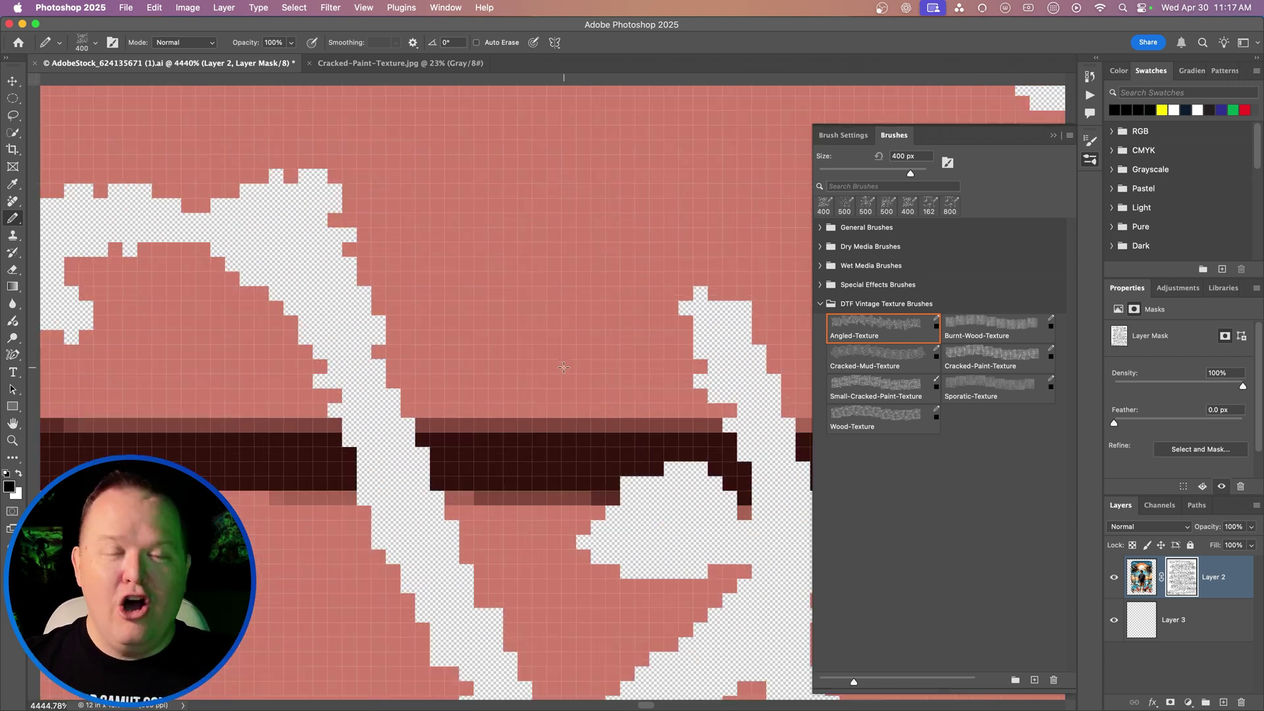
{"action": "scroll", "coordinate": [569, 363], "scroll_direction": "down", "scroll_amount": 15}
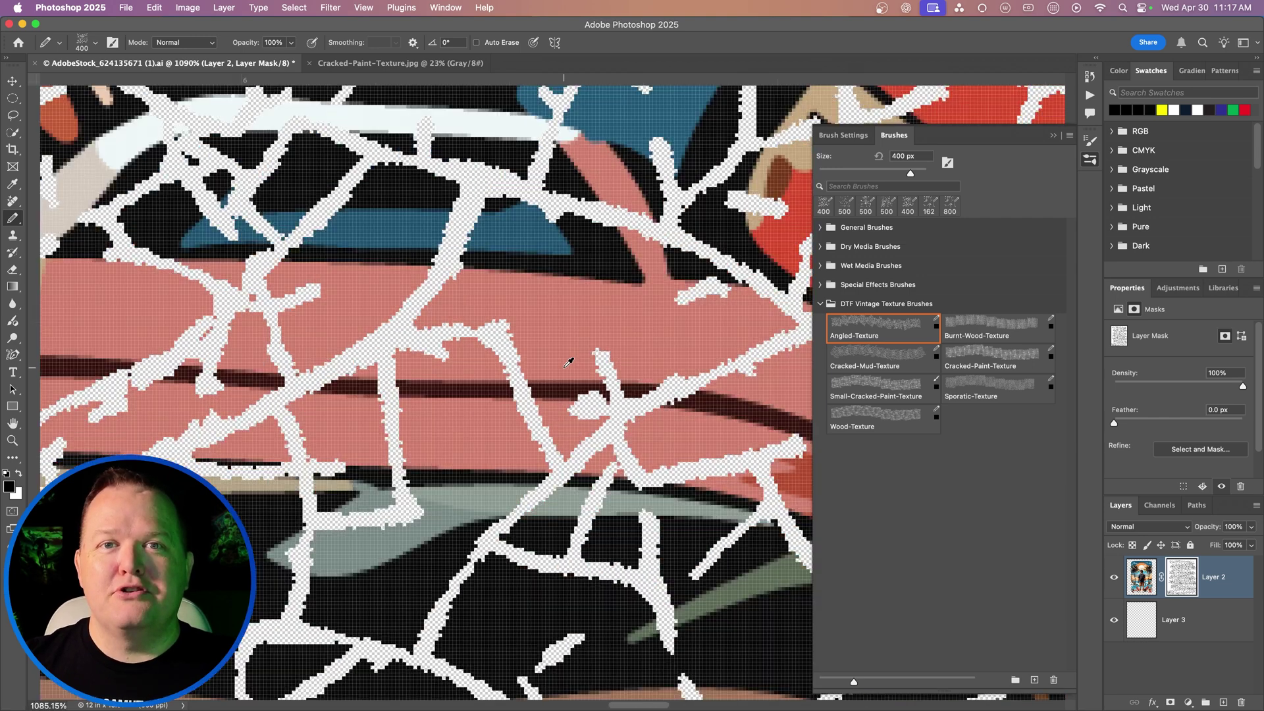
{"action": "scroll", "coordinate": [569, 363], "scroll_direction": "down", "scroll_amount": 6}
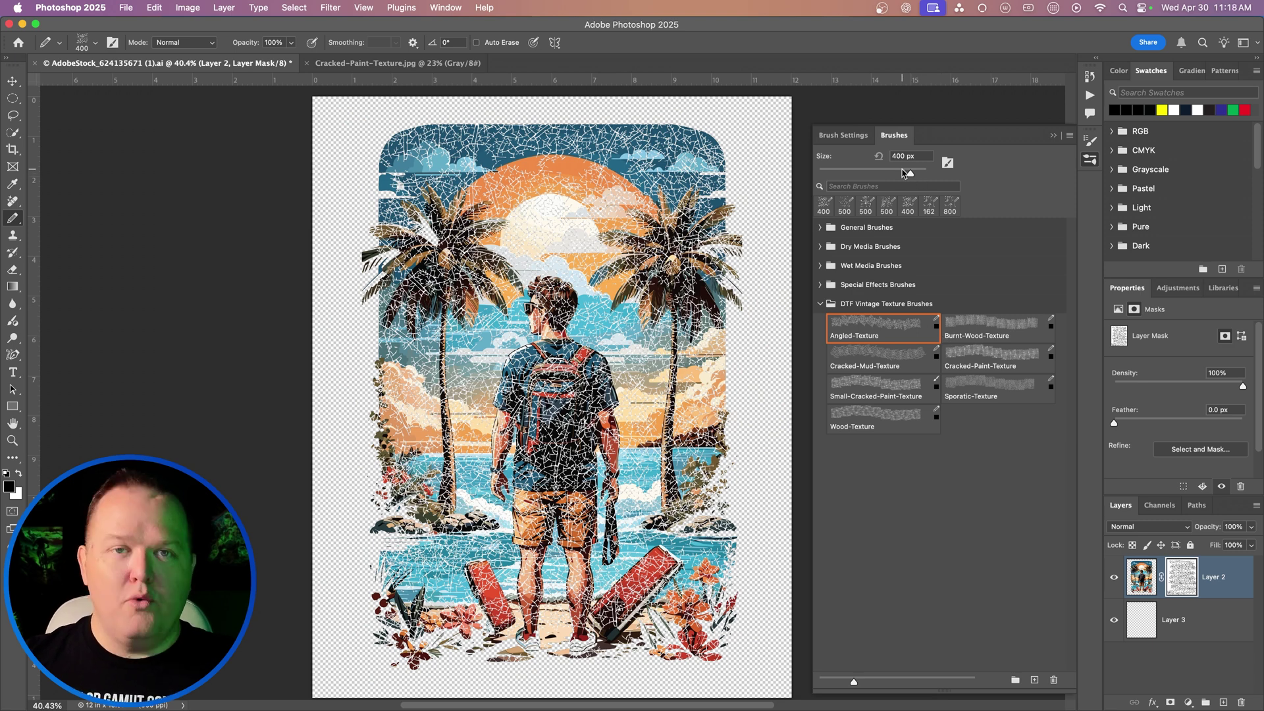
- Undo the cracked strokes and repaint the mask with a large Burnt-Wood-Texture brush
{"action": "key", "text": "super+z"}
{"action": "left_click_drag", "start_coordinate": [910, 176], "coordinate": [892, 175]}
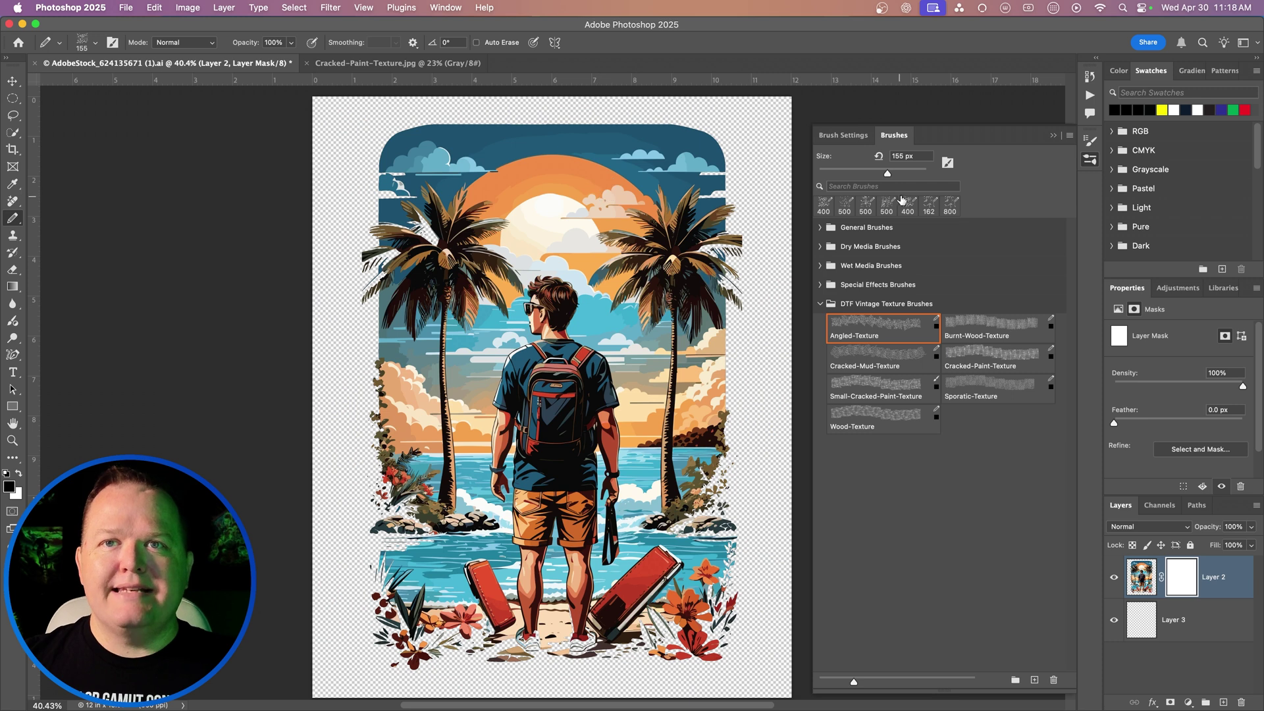
{"action": "left_click_drag", "start_coordinate": [890, 174], "coordinate": [910, 174]}
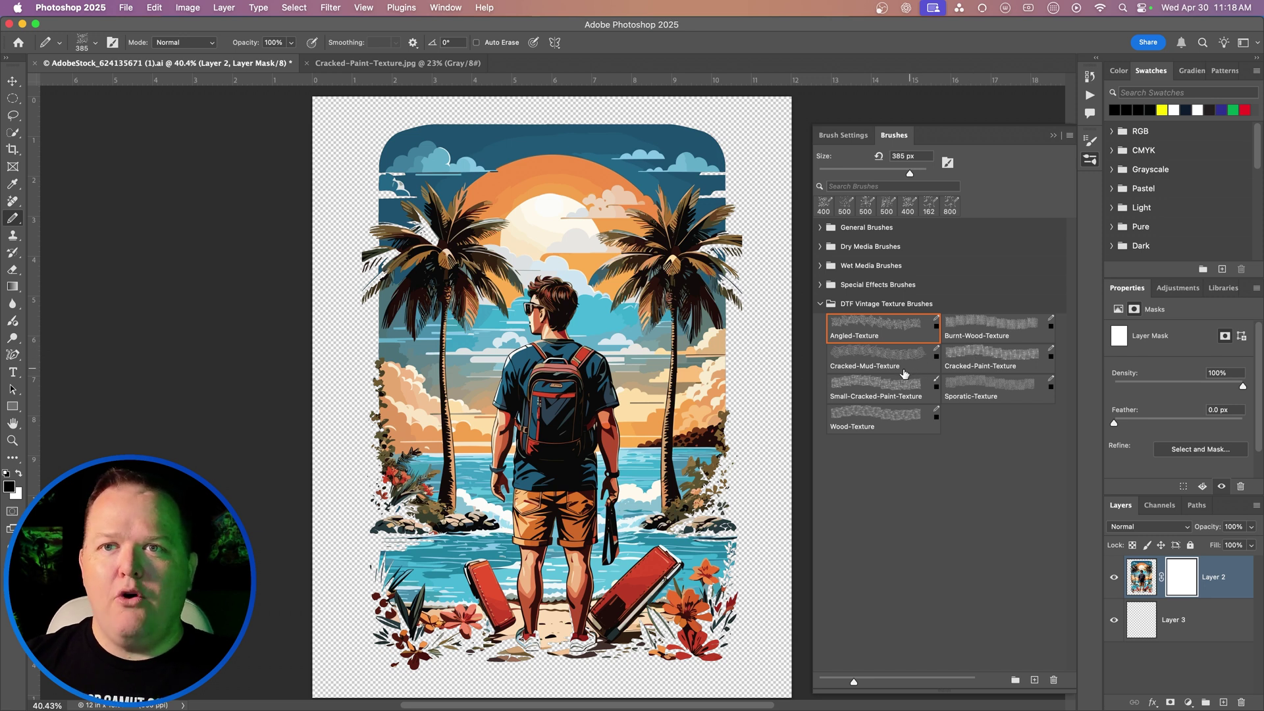
{"action": "left_click", "coordinate": [1001, 327]}
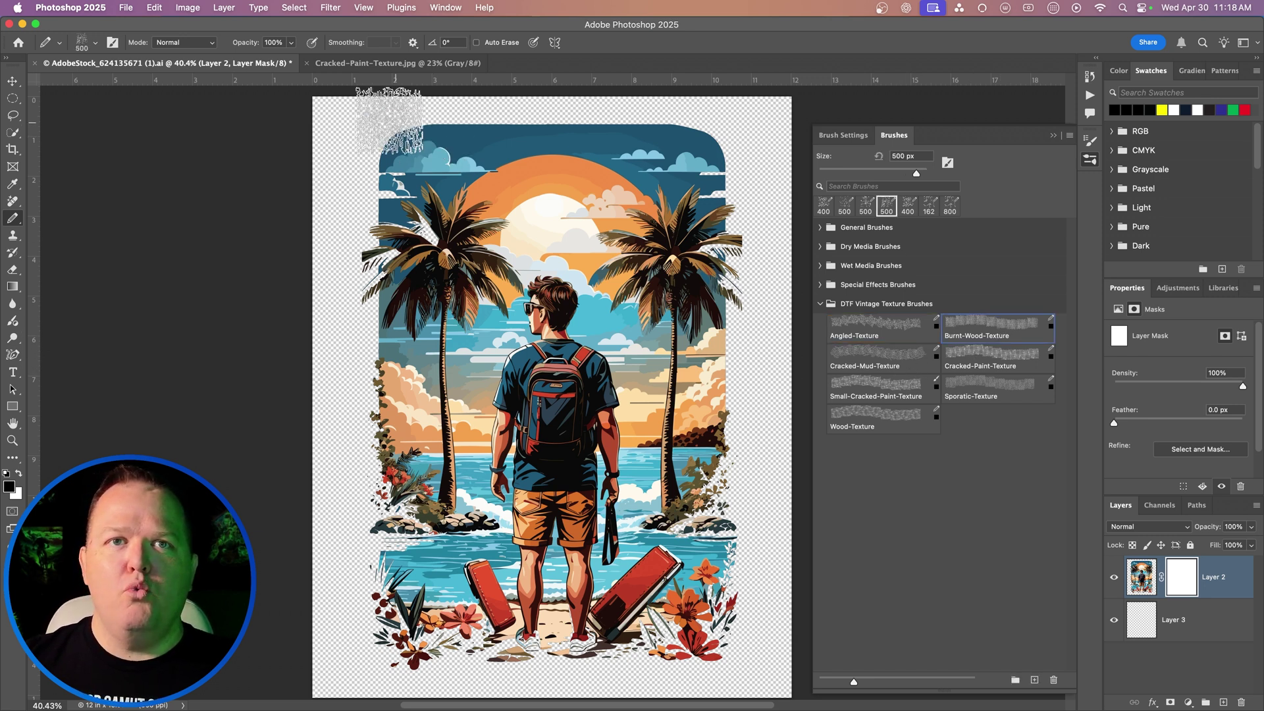
{"action": "mouse_move", "coordinate": [387, 151]}
{"action": "left_mouse_down"}
{"action": "mouse_move", "coordinate": [721, 142]}
{"action": "mouse_move", "coordinate": [764, 198]}
{"action": "mouse_move", "coordinate": [388, 217]}
{"action": "mouse_move", "coordinate": [757, 263]}
{"action": "mouse_move", "coordinate": [326, 320]}
{"action": "mouse_move", "coordinate": [724, 342]}
{"action": "mouse_move", "coordinate": [474, 375]}
{"action": "mouse_move", "coordinate": [484, 431]}
{"action": "mouse_move", "coordinate": [731, 461]}
{"action": "mouse_move", "coordinate": [294, 522]}
{"action": "mouse_move", "coordinate": [794, 570]}
{"action": "mouse_move", "coordinate": [583, 543]}
{"action": "mouse_move", "coordinate": [369, 619]}
{"action": "mouse_move", "coordinate": [688, 622]}
{"action": "mouse_move", "coordinate": [682, 649]}
{"action": "mouse_move", "coordinate": [369, 677]}
{"action": "left_mouse_up"}
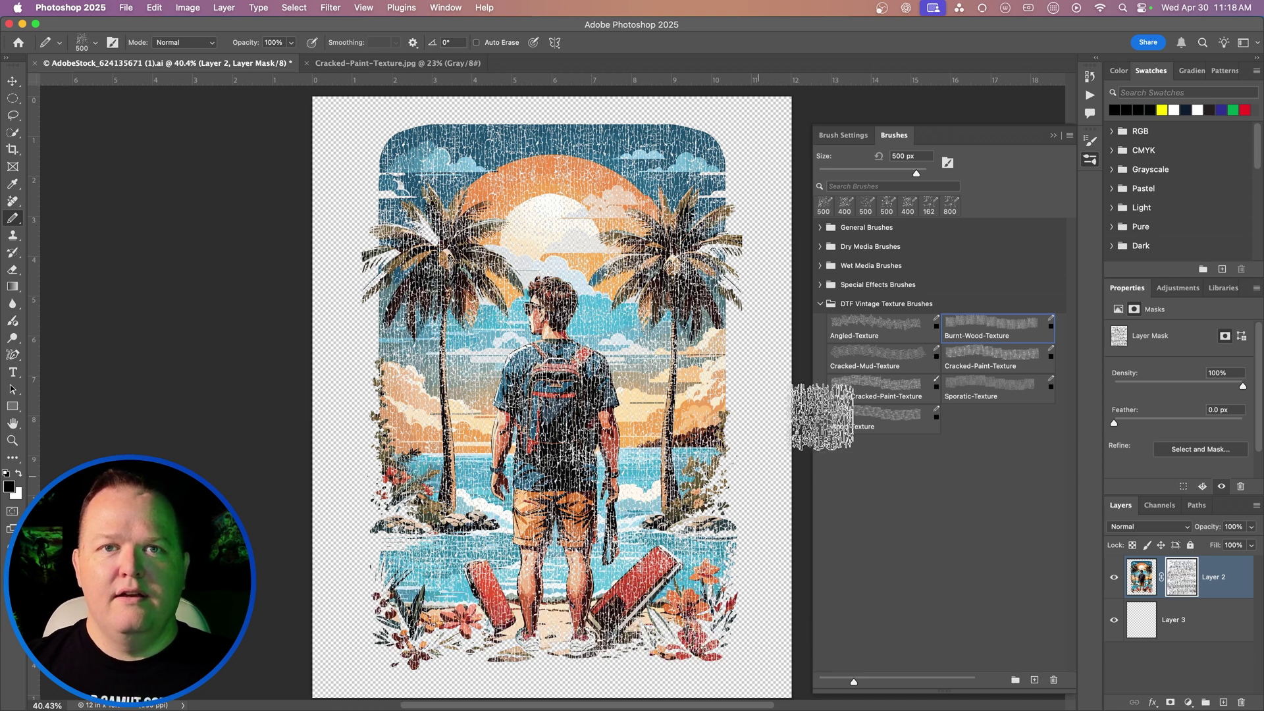
- Fill Layer 3 with black to preview the distressed artwork, then hide Layer 3
{"action": "left_click", "coordinate": [1145, 629]}
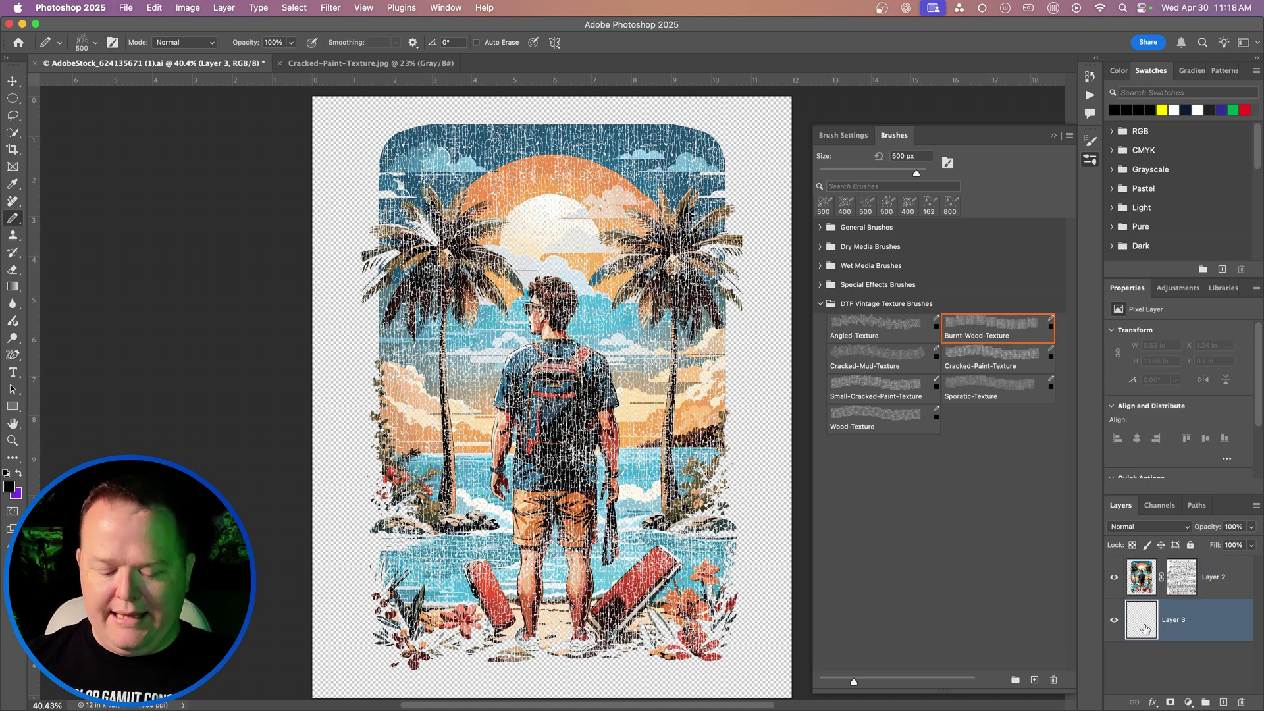
{"action": "key", "text": "shift+BackSpace"}
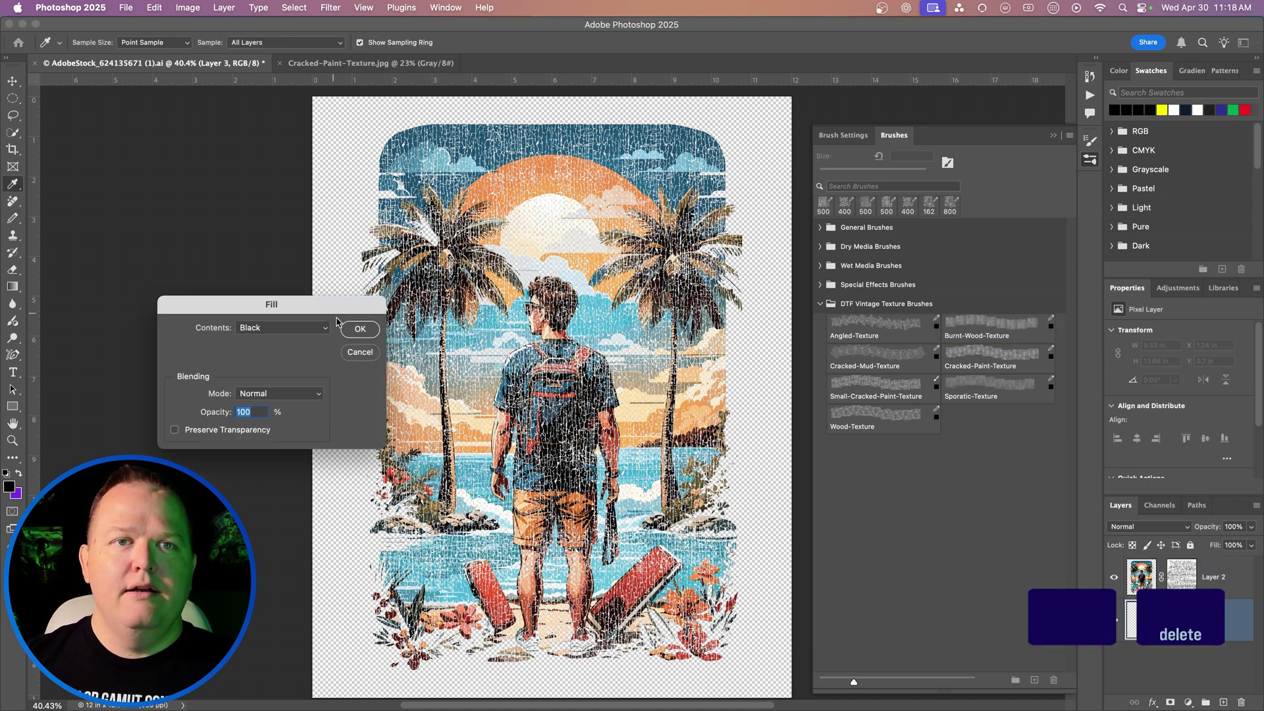
{"action": "left_click", "coordinate": [359, 329]}
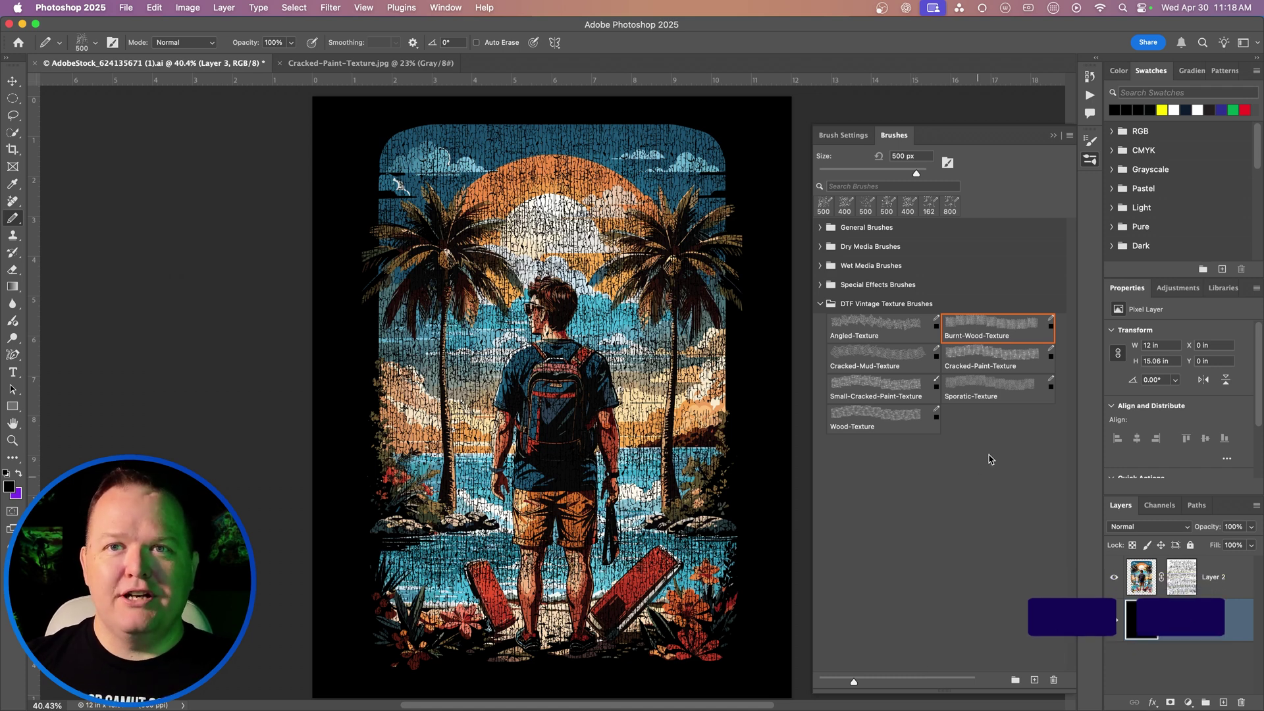
{"action": "scroll", "coordinate": [964, 396], "scroll_direction": "down", "scroll_amount": 1}
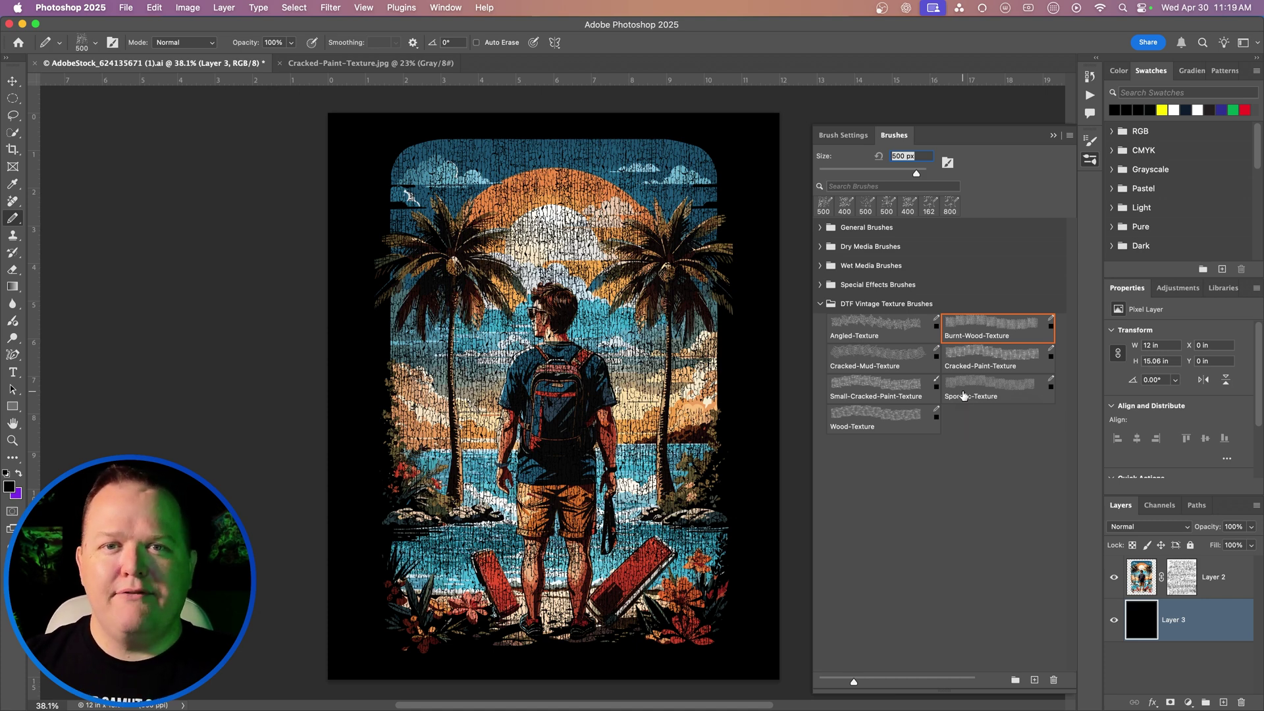
{"action": "left_click", "coordinate": [1114, 622]}
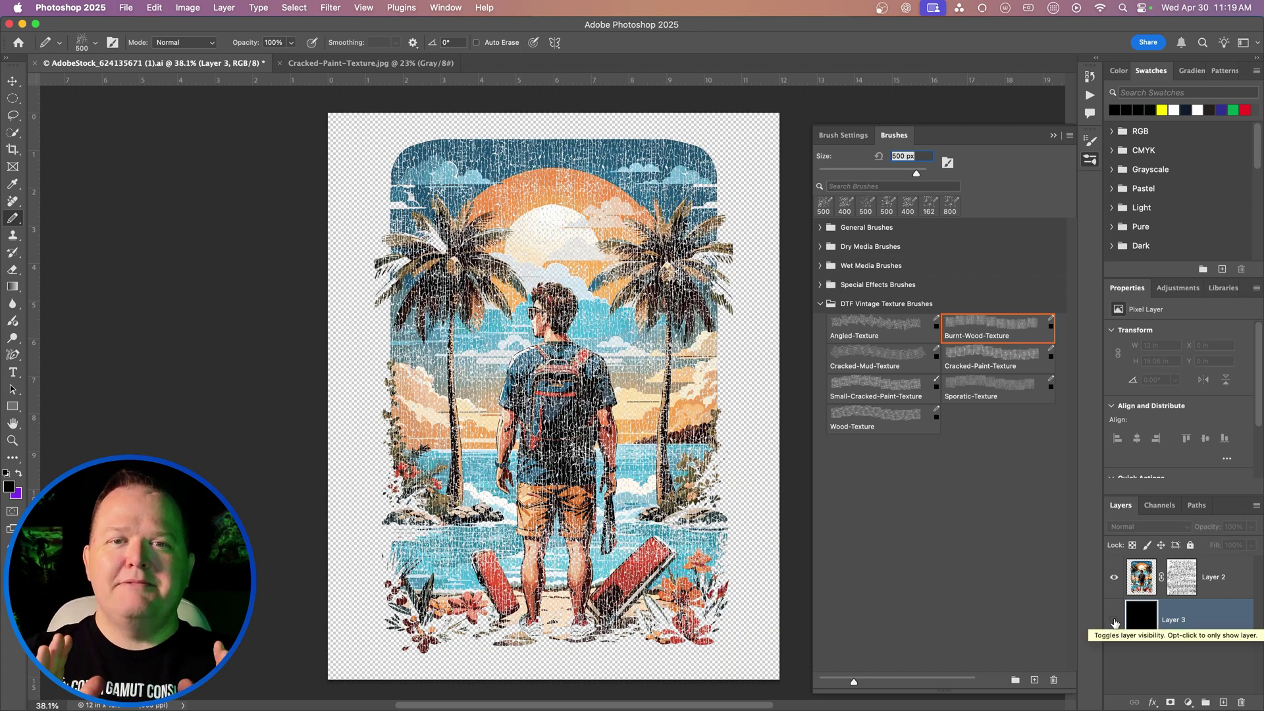